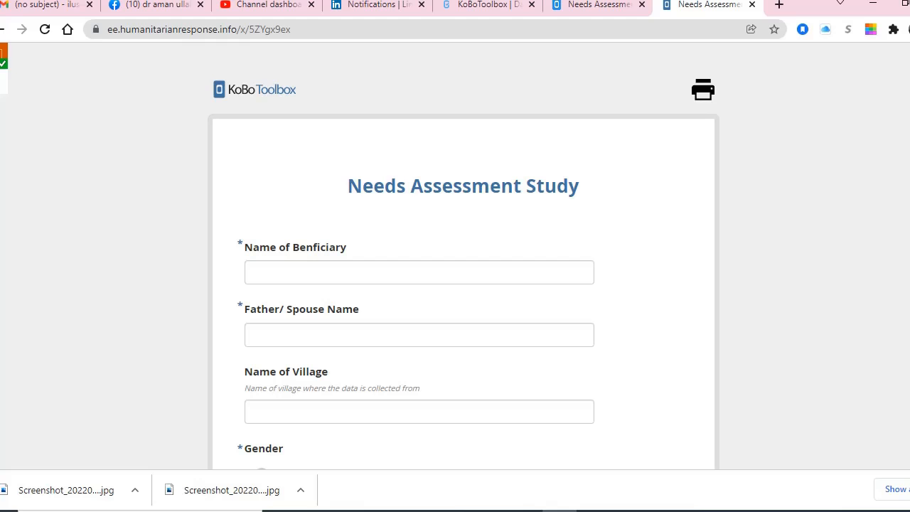
Examine the Needs Assessment Study form's title, web address and opening beneficiary, father/spouse and village fields.
{"action": "scroll", "coordinate": [465, 256], "scroll_direction": "down", "scroll_amount": 1}
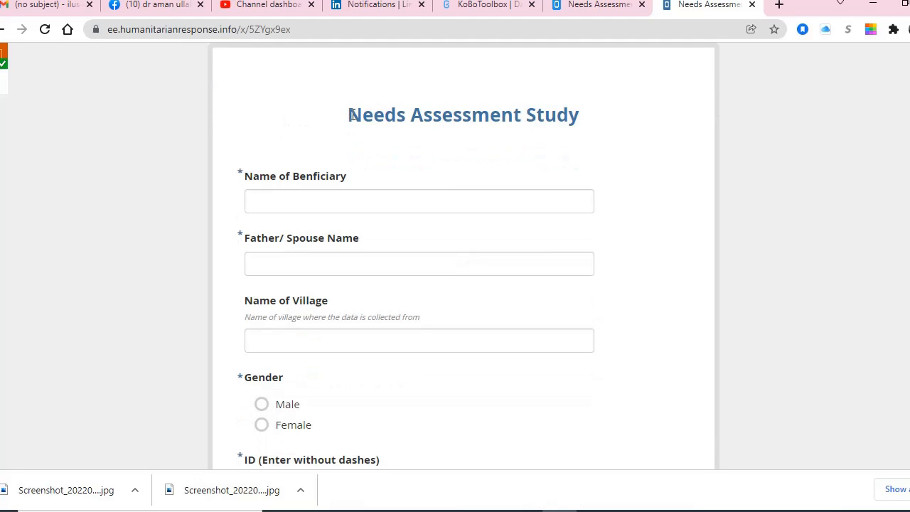
{"action": "left_click_drag", "start_coordinate": [350, 115], "coordinate": [586, 126]}
{"action": "left_click", "coordinate": [327, 200]}
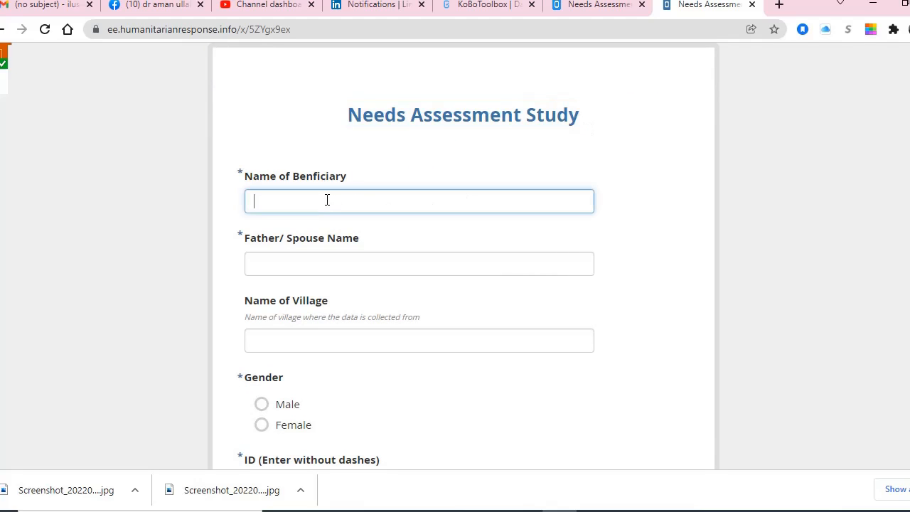
{"action": "scroll", "coordinate": [318, 195], "scroll_direction": "up", "scroll_amount": 1}
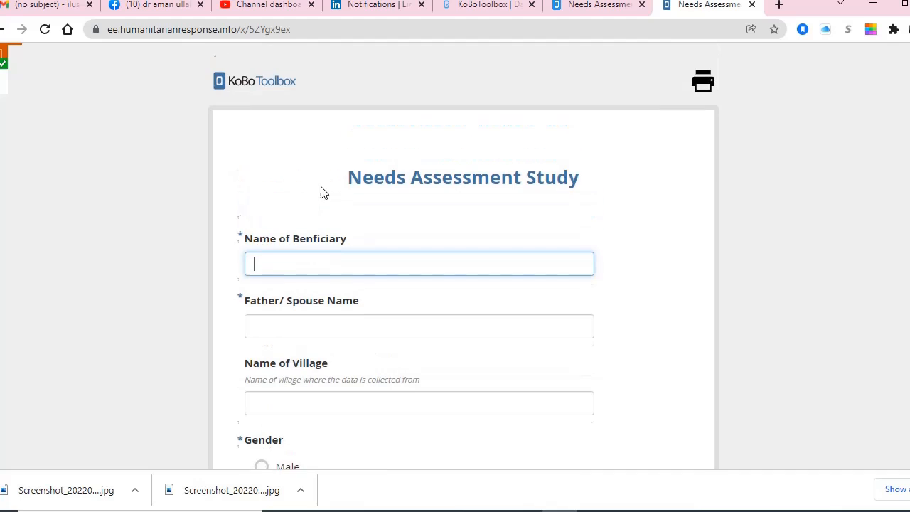
{"action": "left_click_drag", "start_coordinate": [303, 29], "coordinate": [60, 32]}
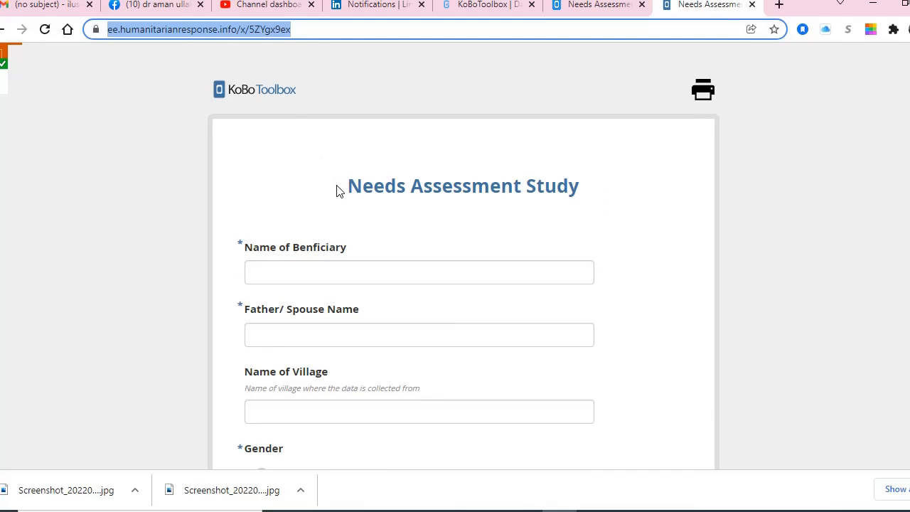
{"action": "scroll", "coordinate": [338, 249], "scroll_direction": "down", "scroll_amount": 1}
{"action": "left_click", "coordinate": [305, 201]}
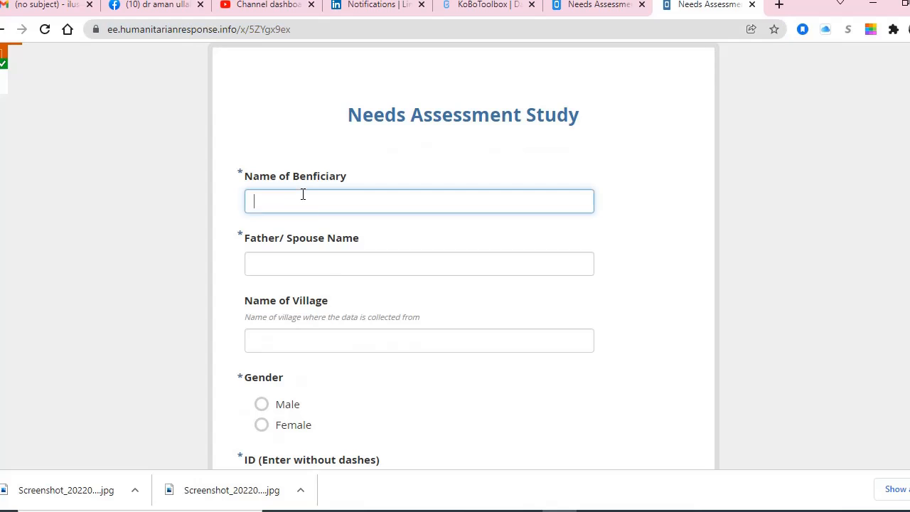
{"action": "left_click", "coordinate": [303, 269]}
{"action": "left_click", "coordinate": [298, 201]}
{"action": "left_click", "coordinate": [298, 334]}
Review the form's remaining questions from nationality through Data Collected By and the submission options, and return to its beginning.
{"action": "scroll", "coordinate": [298, 334], "scroll_direction": "down", "scroll_amount": 10}
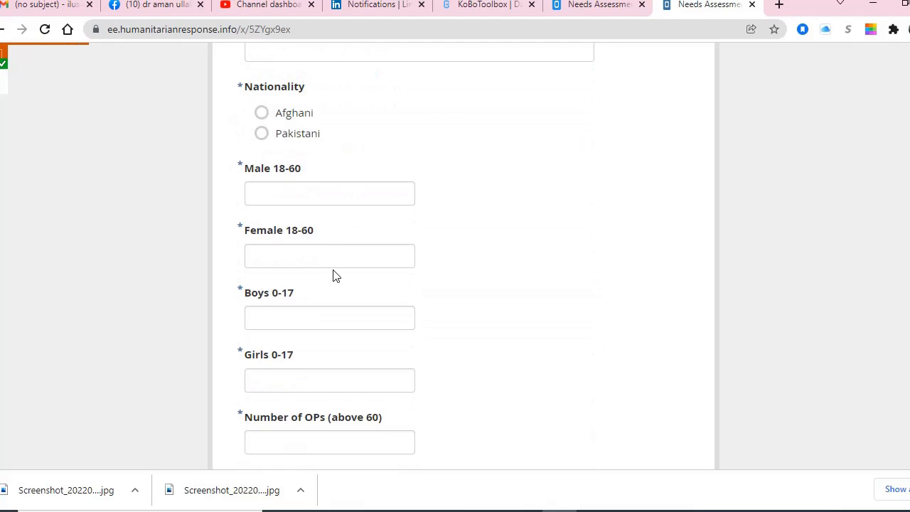
{"action": "scroll", "coordinate": [334, 276], "scroll_direction": "down", "scroll_amount": 5}
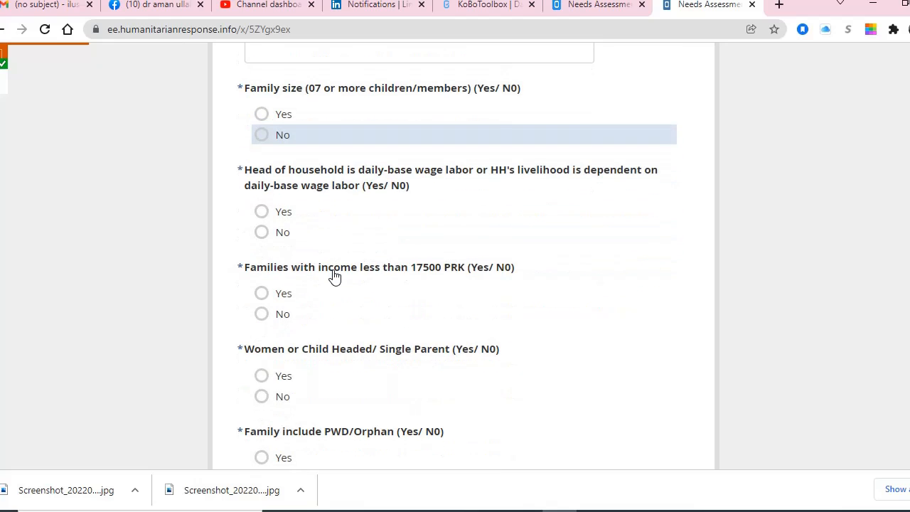
{"action": "scroll", "coordinate": [334, 270], "scroll_direction": "down", "scroll_amount": 9}
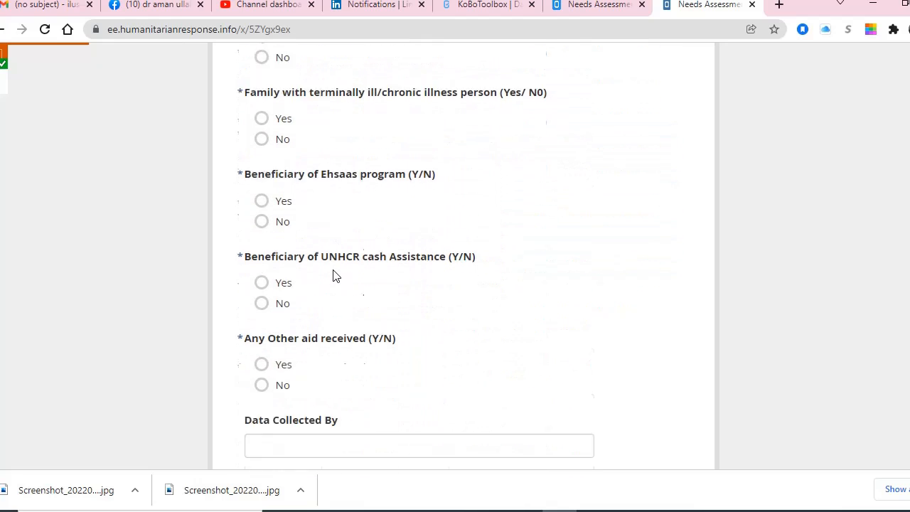
{"action": "left_click", "coordinate": [317, 246]}
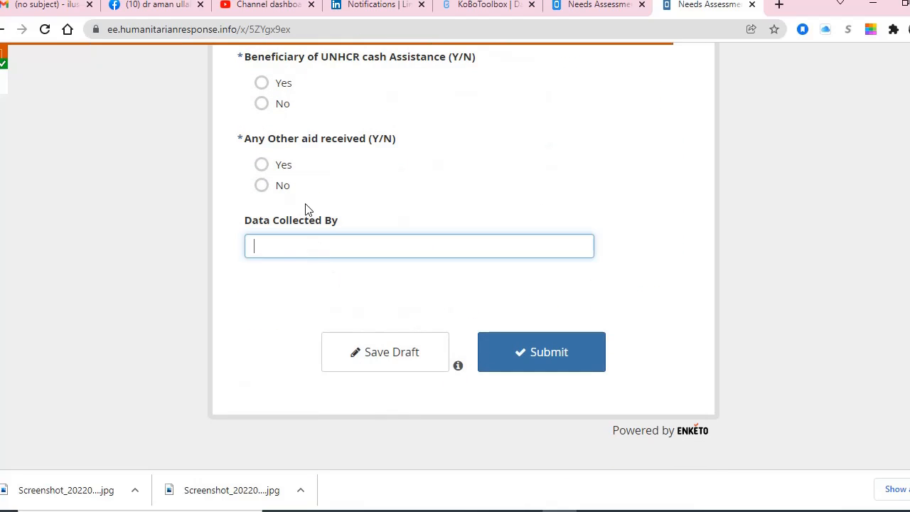
{"action": "scroll", "coordinate": [306, 208], "scroll_direction": "up", "scroll_amount": 2}
{"action": "scroll", "coordinate": [306, 208], "scroll_direction": "up", "scroll_amount": 1}
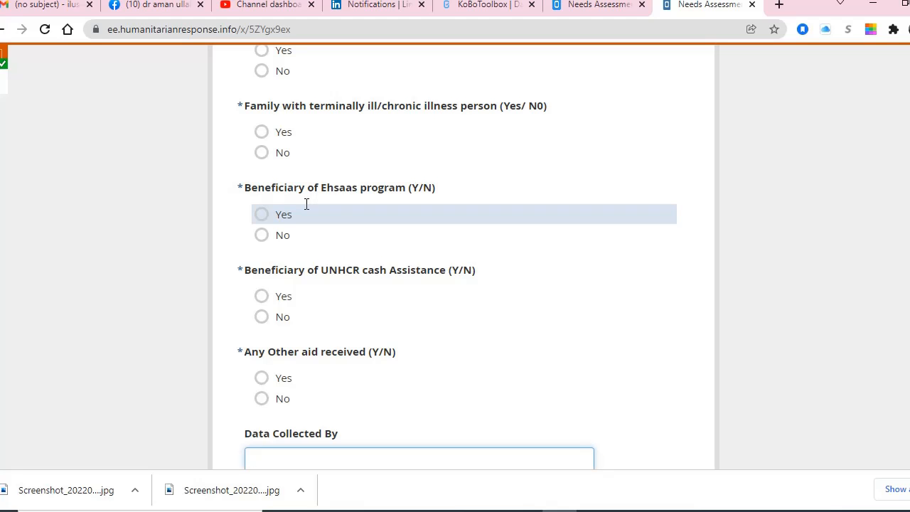
{"action": "scroll", "coordinate": [384, 272], "scroll_direction": "down", "scroll_amount": 2}
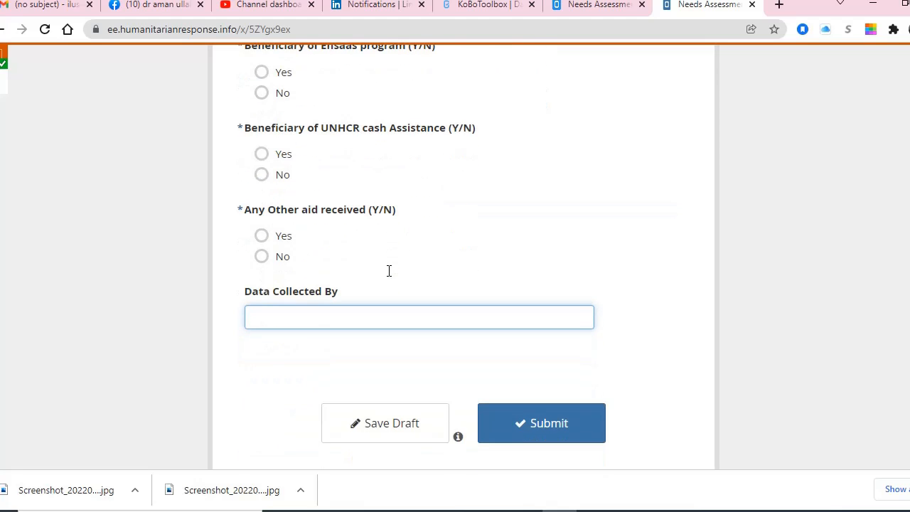
{"action": "scroll", "coordinate": [389, 271], "scroll_direction": "up", "scroll_amount": 10}
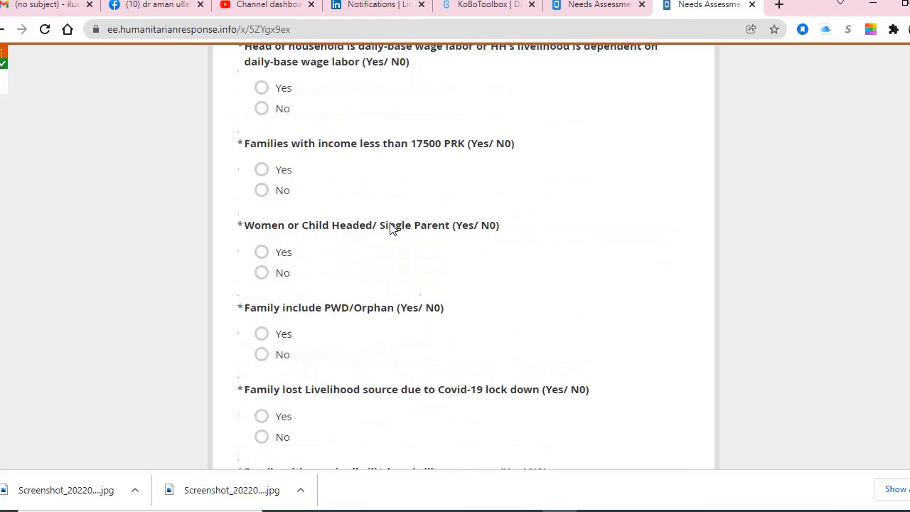
{"action": "scroll", "coordinate": [389, 229], "scroll_direction": "up", "scroll_amount": 10}
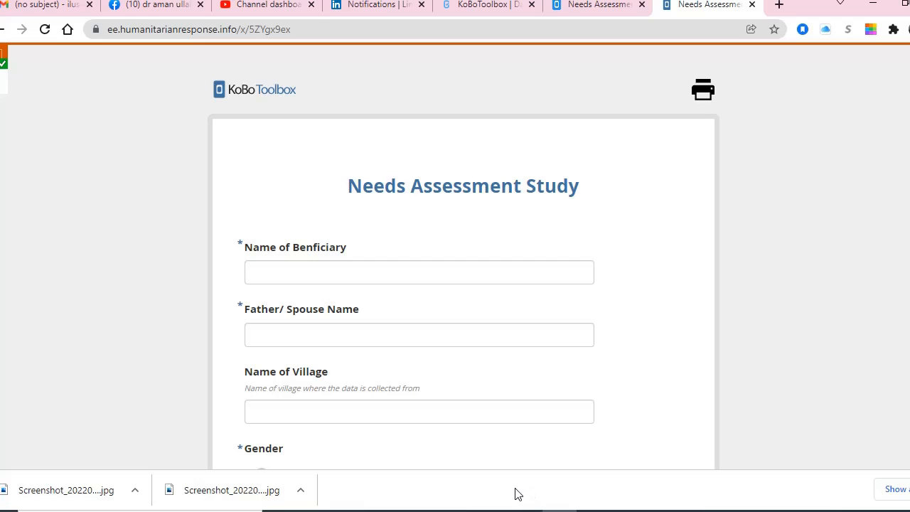
Switch to the KOBO Briefer document in Word and read the Kobo Toolbox heading lines and website link.
{"action": "left_click", "coordinate": [524, 509]}
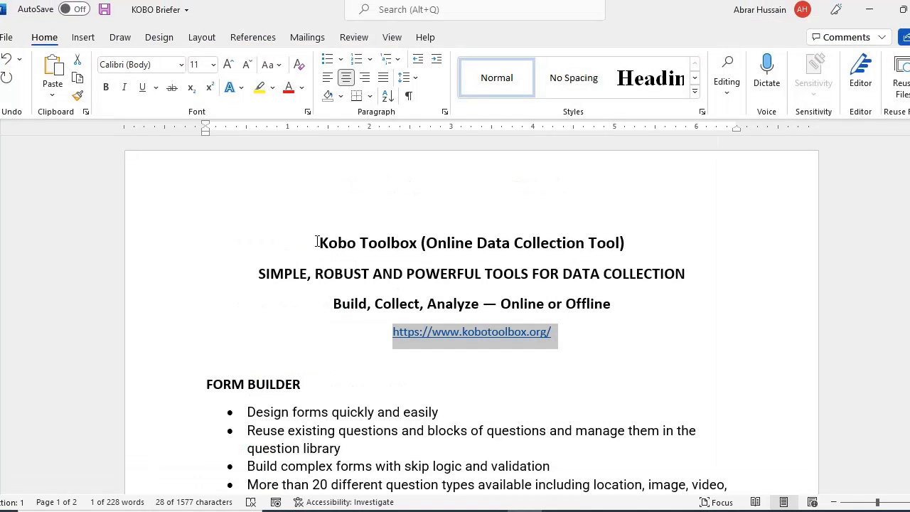
{"action": "left_click_drag", "start_coordinate": [318, 242], "coordinate": [664, 327]}
{"action": "scroll", "coordinate": [630, 242], "scroll_direction": "up", "scroll_amount": 4}
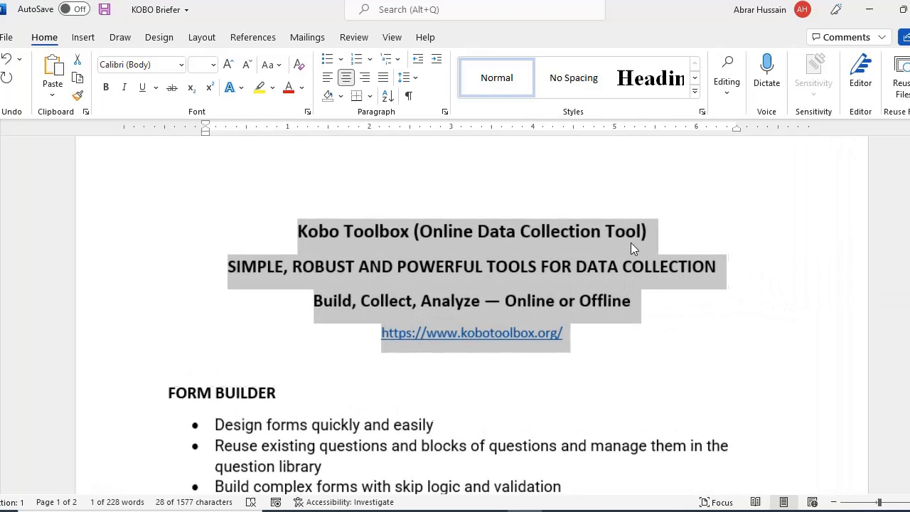
{"action": "key", "text": "shift+Down"}
{"action": "left_click", "coordinate": [275, 210]}
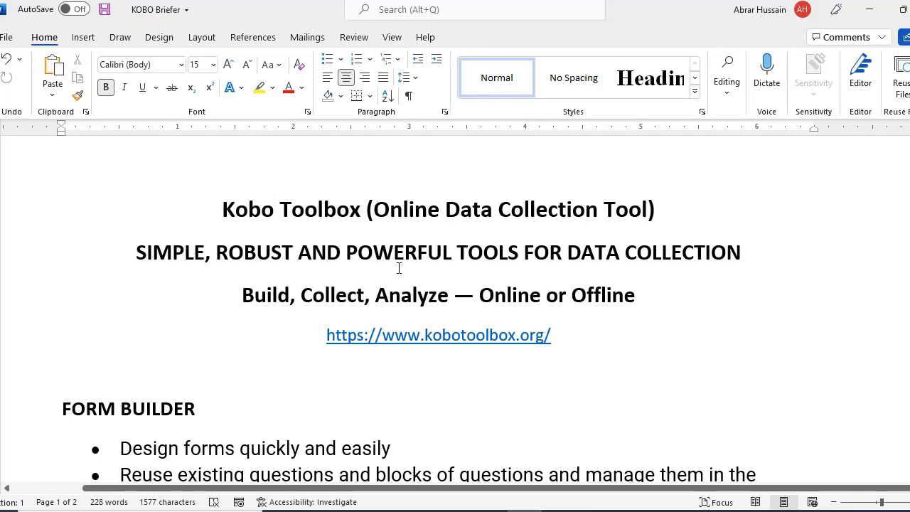
{"action": "left_click", "coordinate": [560, 510]}
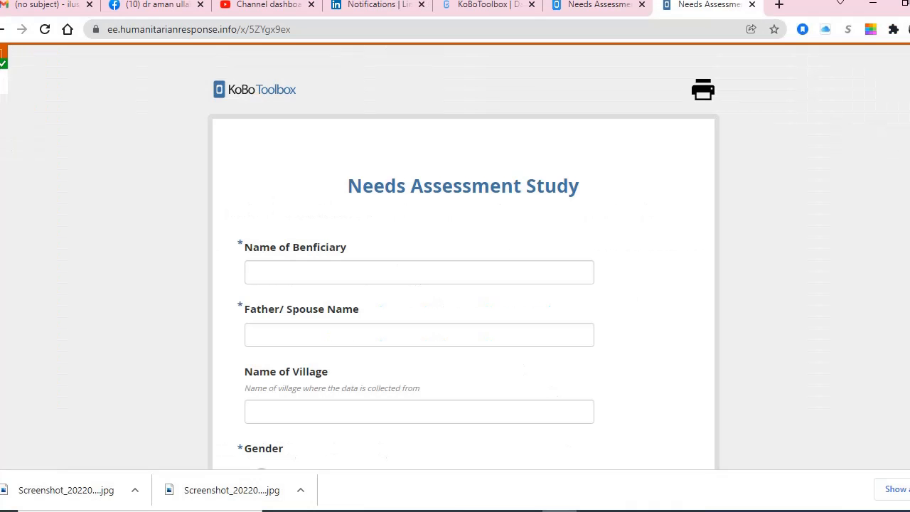
{"action": "left_click", "coordinate": [474, 10]}
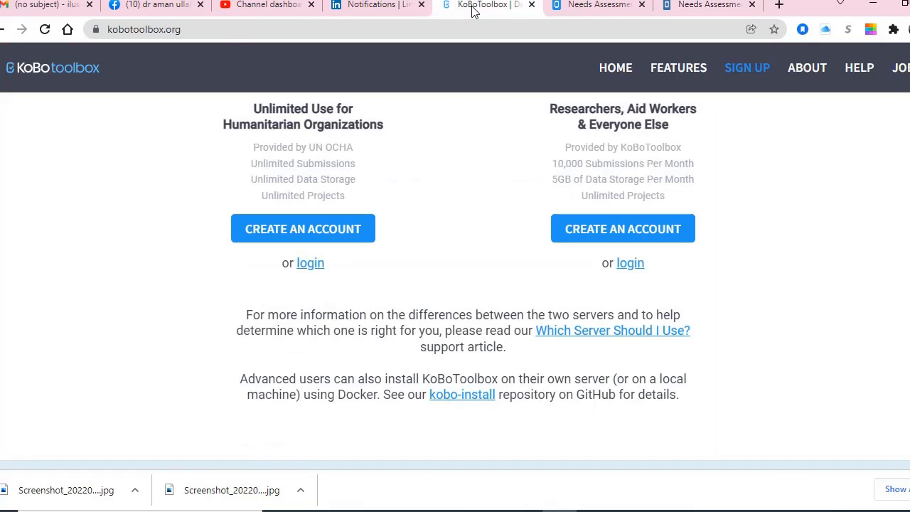
{"action": "left_click", "coordinate": [104, 32]}
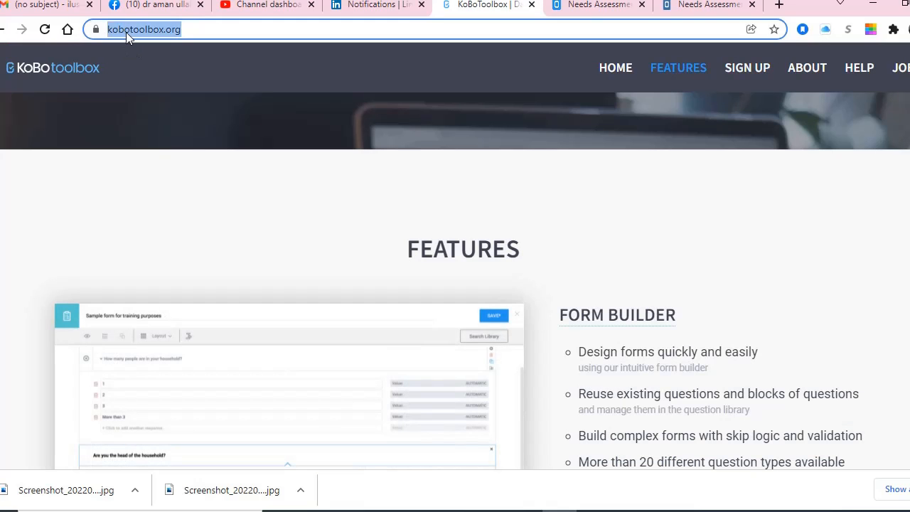
{"action": "key", "text": "Return"}
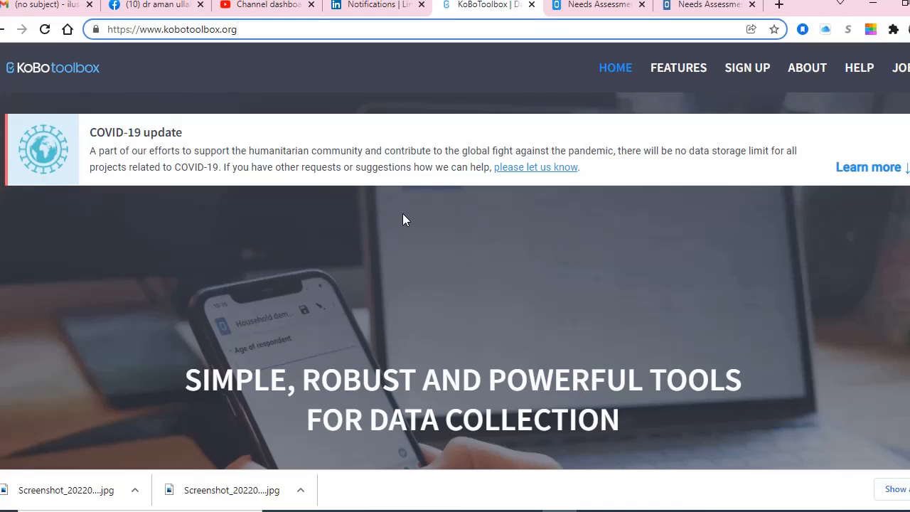
{"action": "left_click", "coordinate": [275, 30]}
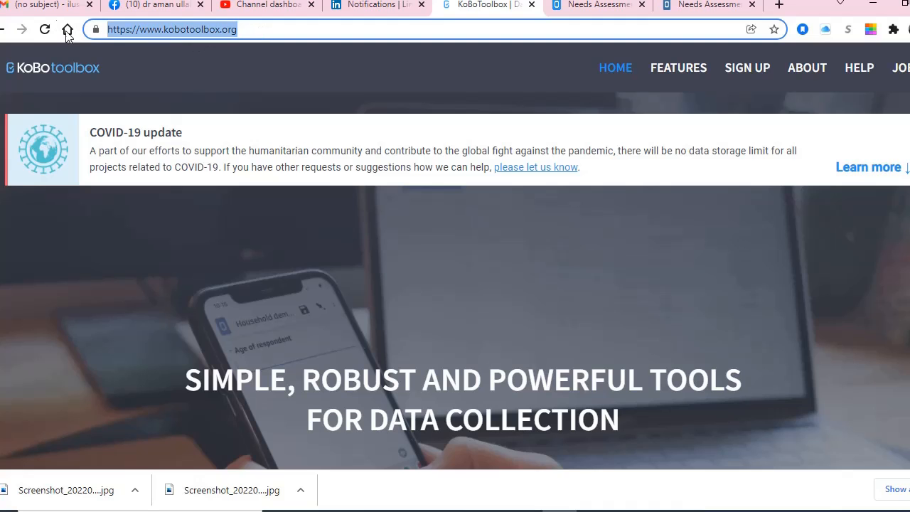
Examine the site's features and compare the sign-up options for humanitarian organizations and for researchers, aid workers and everyone else.
{"action": "scroll", "coordinate": [425, 294], "scroll_direction": "down", "scroll_amount": 5}
{"action": "scroll", "coordinate": [425, 295], "scroll_direction": "down", "scroll_amount": 9}
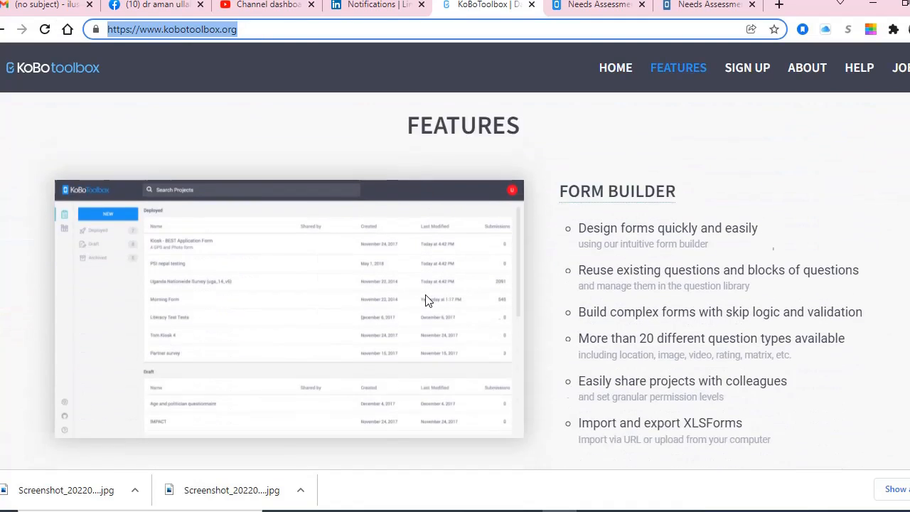
{"action": "scroll", "coordinate": [425, 299], "scroll_direction": "down", "scroll_amount": 10}
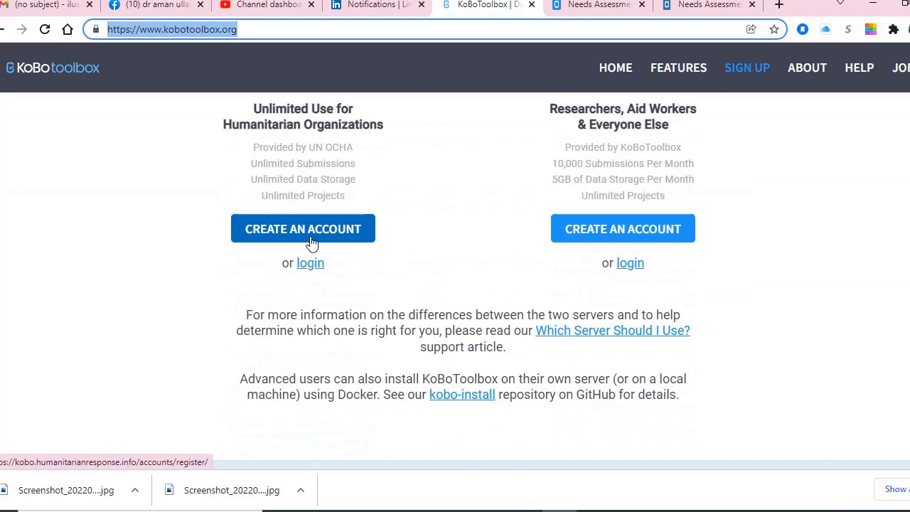
{"action": "scroll", "coordinate": [384, 222], "scroll_direction": "up", "scroll_amount": 1}
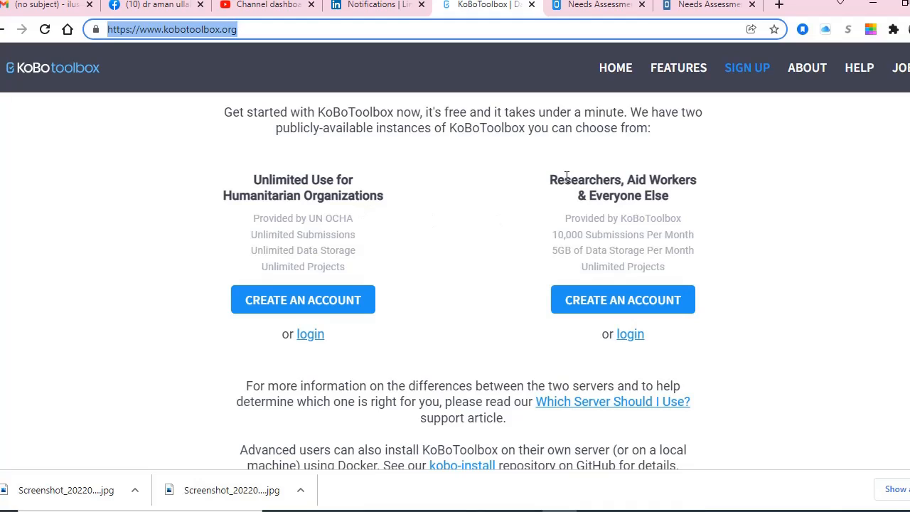
{"action": "left_click_drag", "start_coordinate": [549, 182], "coordinate": [700, 204]}
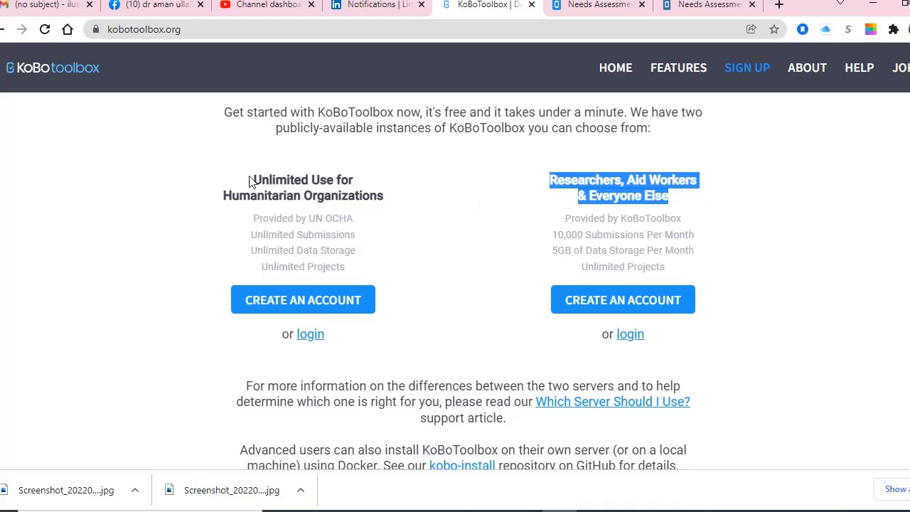
{"action": "left_click_drag", "start_coordinate": [253, 179], "coordinate": [392, 199]}
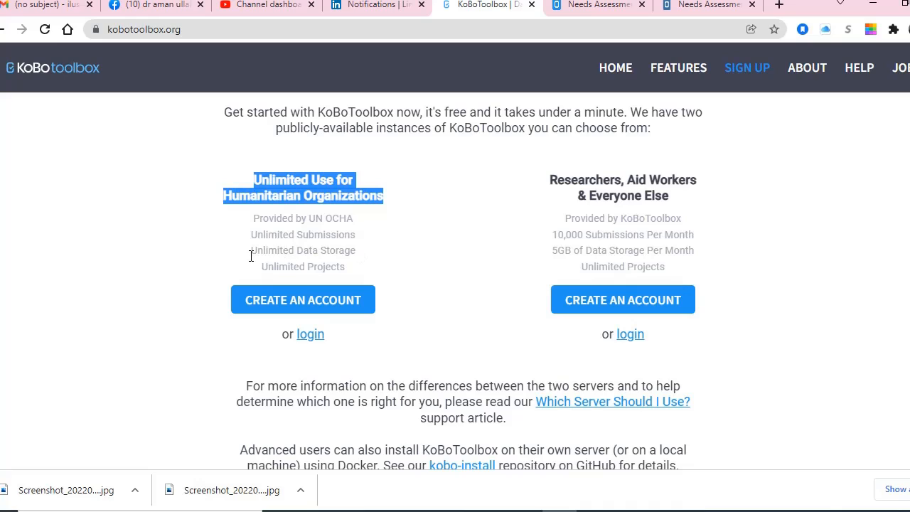
{"action": "left_click_drag", "start_coordinate": [256, 250], "coordinate": [356, 265]}
{"action": "left_click_drag", "start_coordinate": [349, 266], "coordinate": [232, 184]}
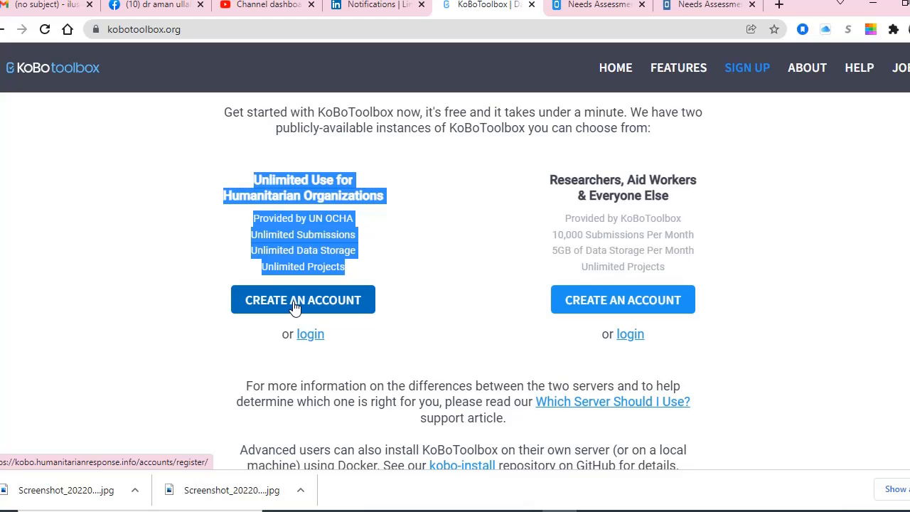
Open the account registration form for humanitarian organizations and check its organization name and username fields.
{"action": "left_click", "coordinate": [295, 302]}
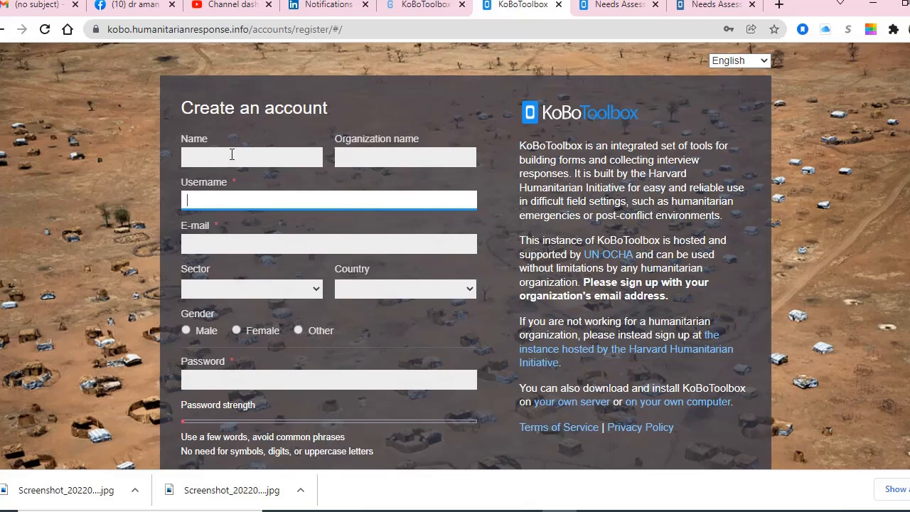
{"action": "left_click", "coordinate": [390, 152]}
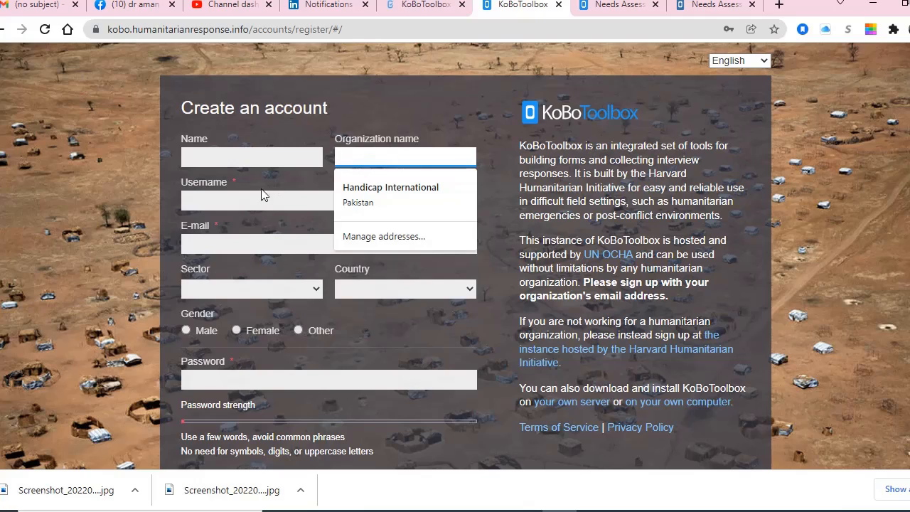
{"action": "left_click", "coordinate": [234, 199]}
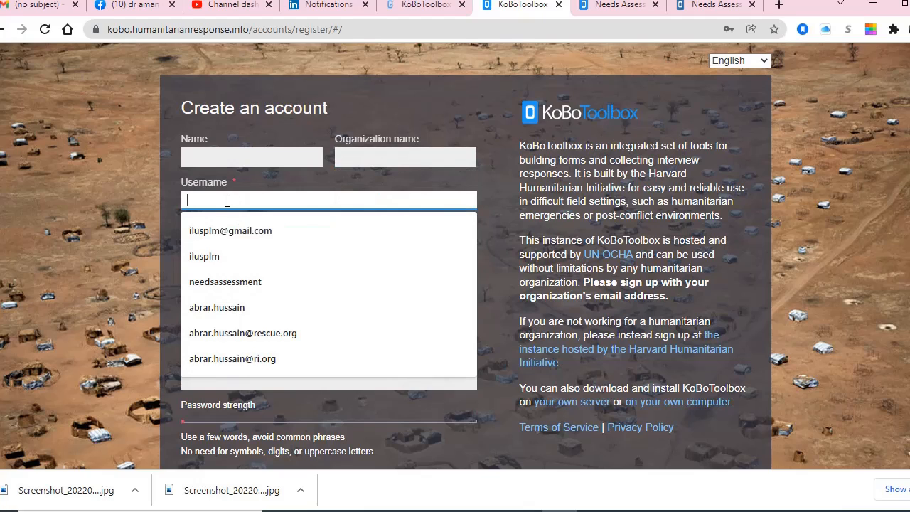
{"action": "left_click", "coordinate": [123, 191]}
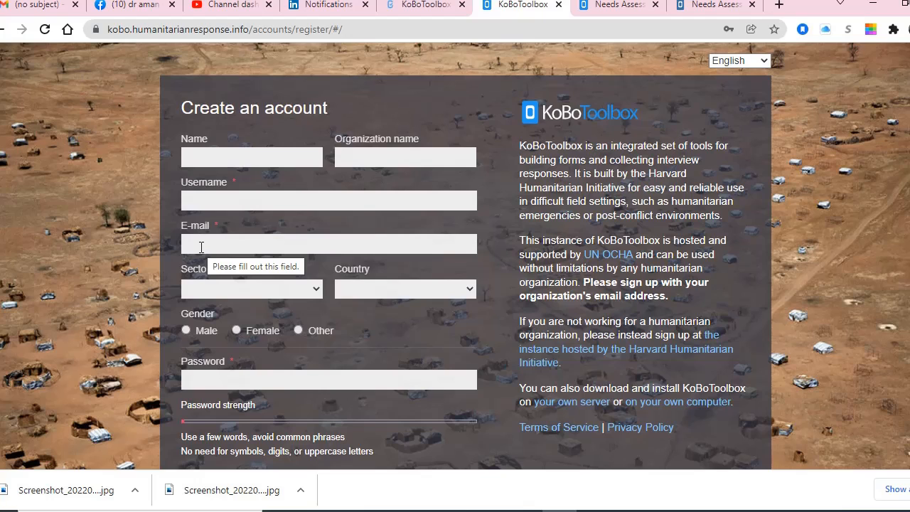
Review the options offered for the Sector and Country fields on the registration form, leaving both empty.
{"action": "left_click", "coordinate": [226, 292]}
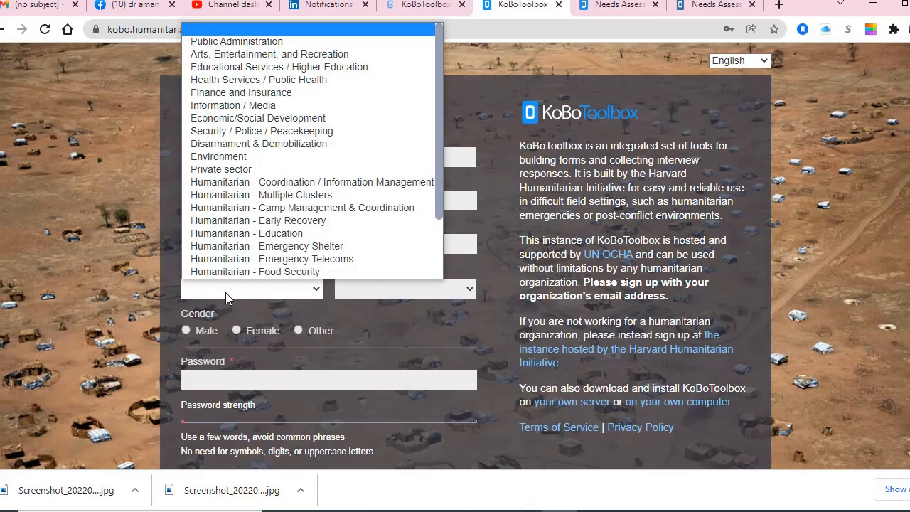
{"action": "scroll", "coordinate": [250, 238], "scroll_direction": "down", "scroll_amount": 1}
{"action": "scroll", "coordinate": [278, 129], "scroll_direction": "up", "scroll_amount": 1}
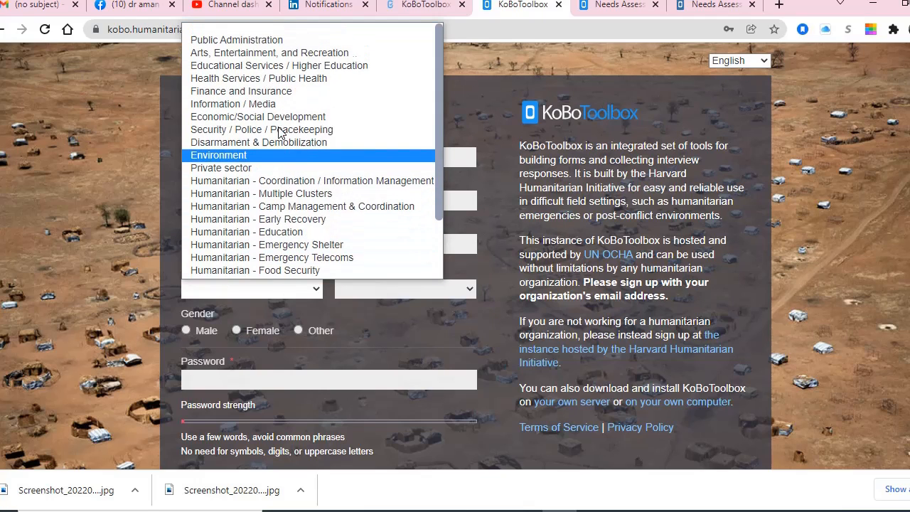
{"action": "scroll", "coordinate": [288, 191], "scroll_direction": "down", "scroll_amount": 3}
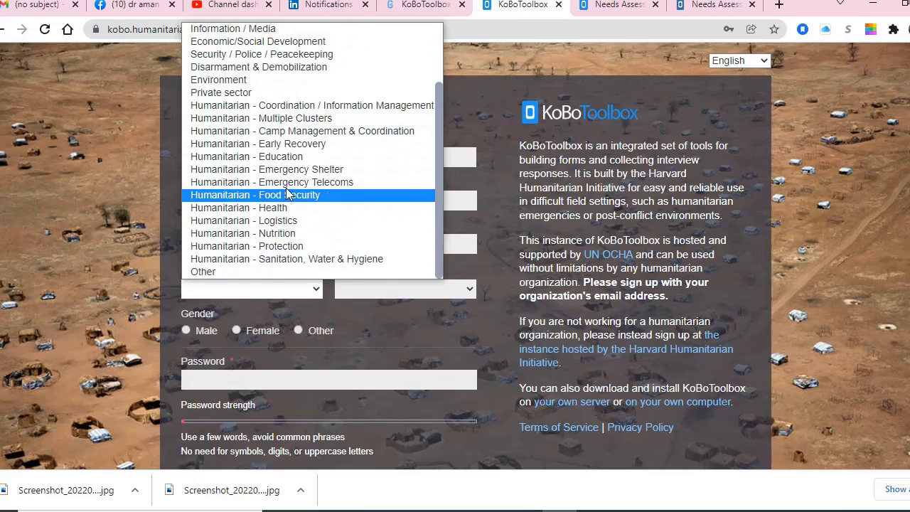
{"action": "scroll", "coordinate": [259, 174], "scroll_direction": "up", "scroll_amount": 3}
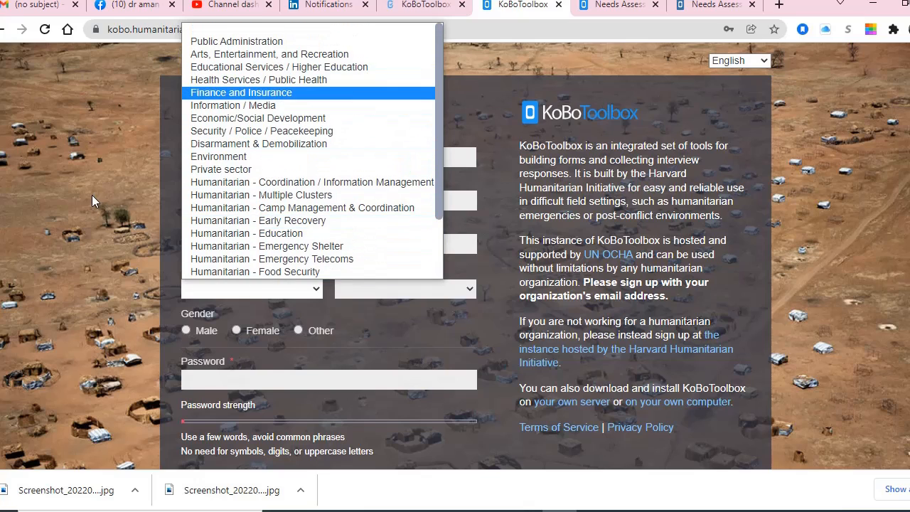
{"action": "left_click", "coordinate": [89, 278]}
{"action": "left_click", "coordinate": [390, 297]}
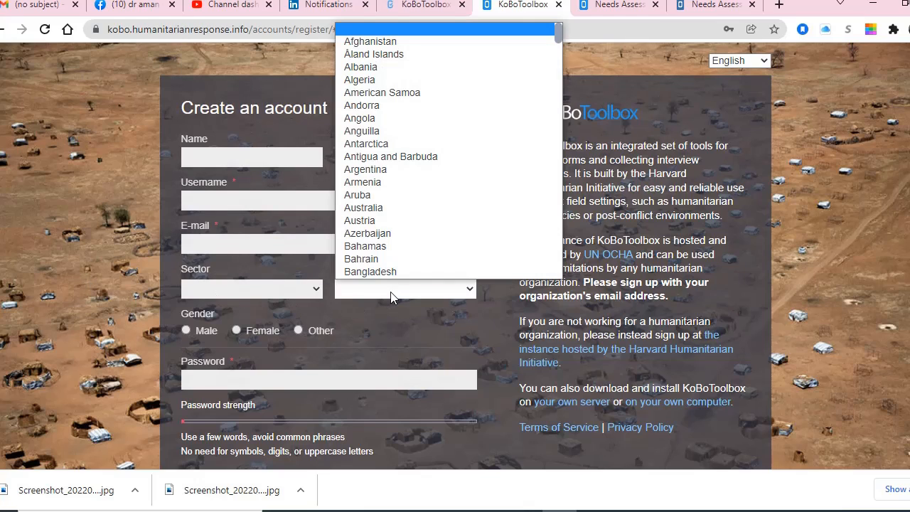
{"action": "left_click", "coordinate": [390, 297]}
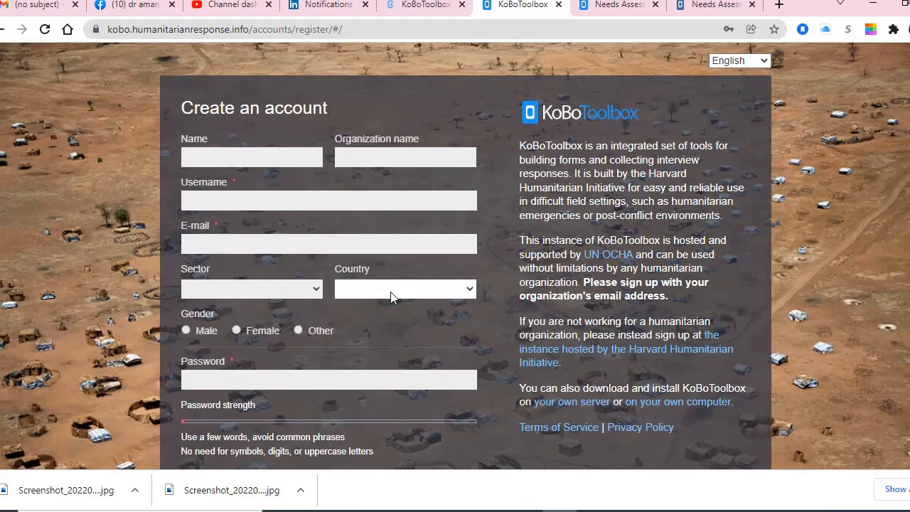
Examine the rest of the registration form, including the gender, password and password confirmation fields and the account creation option.
{"action": "scroll", "coordinate": [200, 334], "scroll_direction": "down", "scroll_amount": 2}
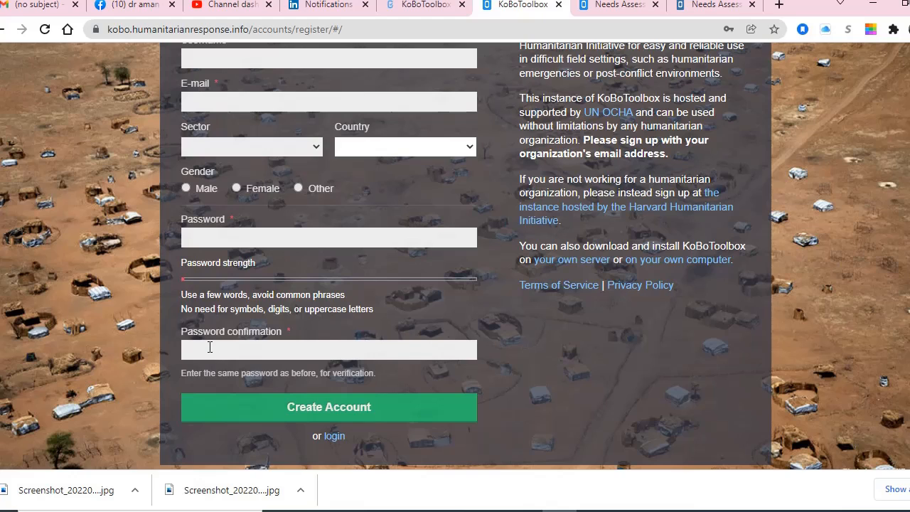
{"action": "scroll", "coordinate": [210, 347], "scroll_direction": "down", "scroll_amount": 1}
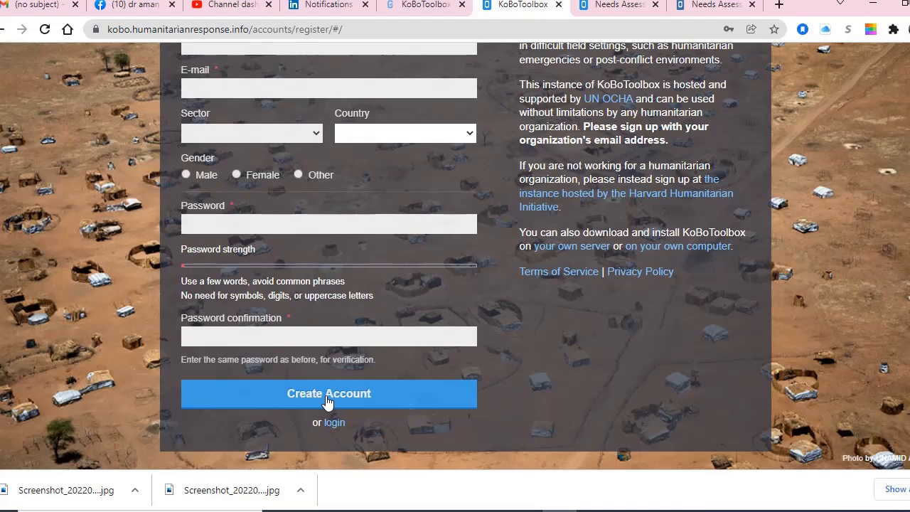
{"action": "scroll", "coordinate": [124, 268], "scroll_direction": "up", "scroll_amount": 1}
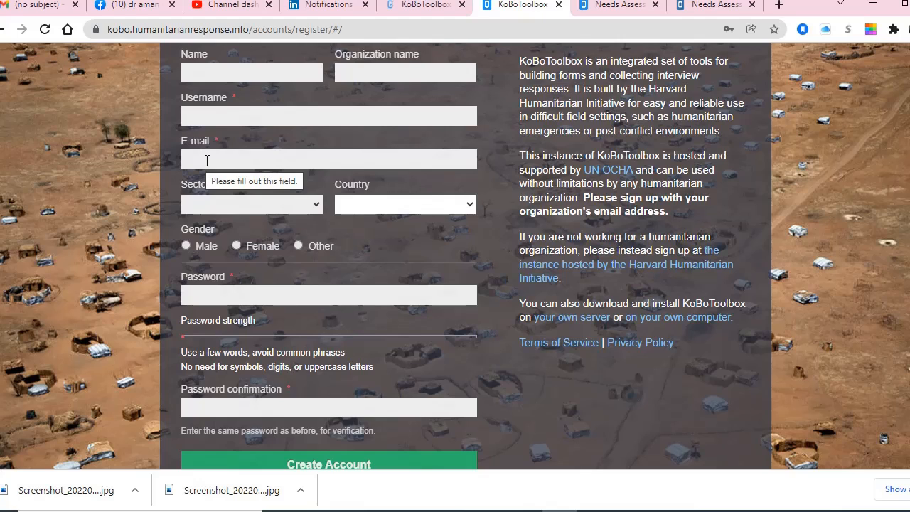
Return to the KoBoToolbox sign-up page, log in to the humanitarian server with the prefilled credentials, and check the account menu.
{"action": "left_click", "coordinate": [440, 13]}
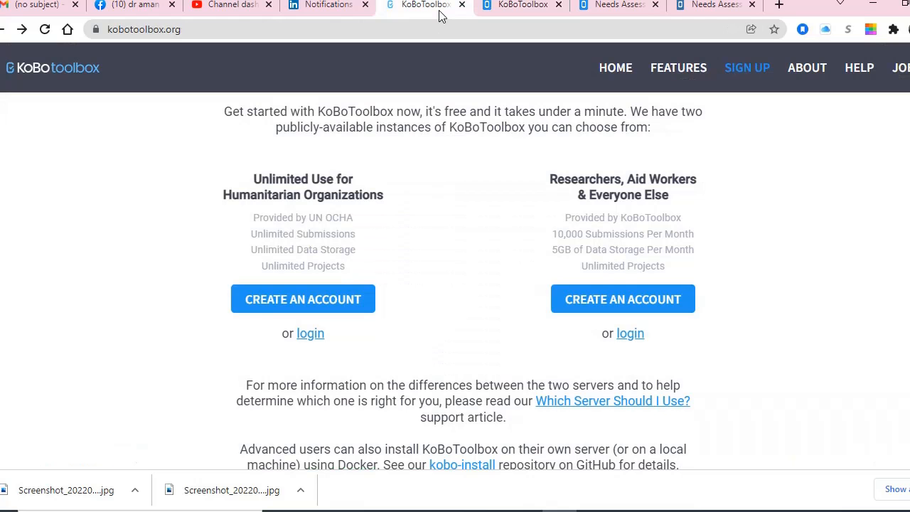
{"action": "left_click", "coordinate": [310, 340]}
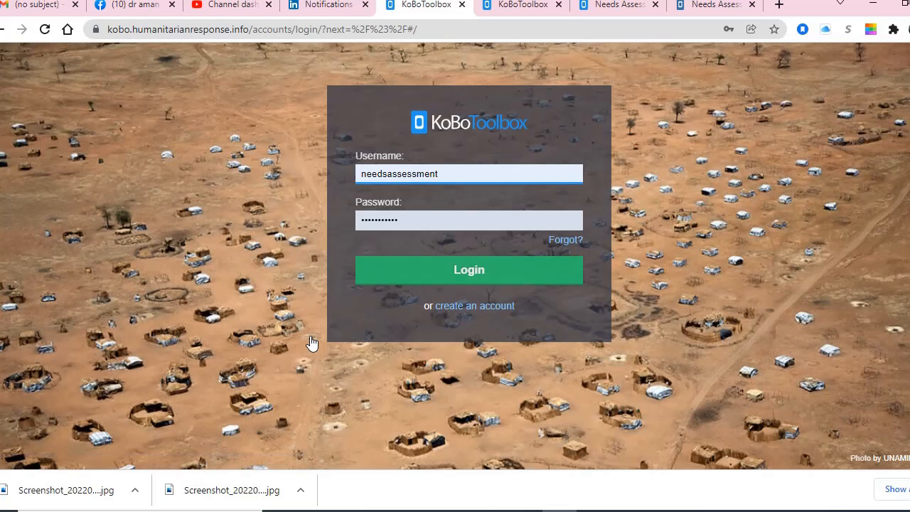
{"action": "left_click", "coordinate": [363, 173]}
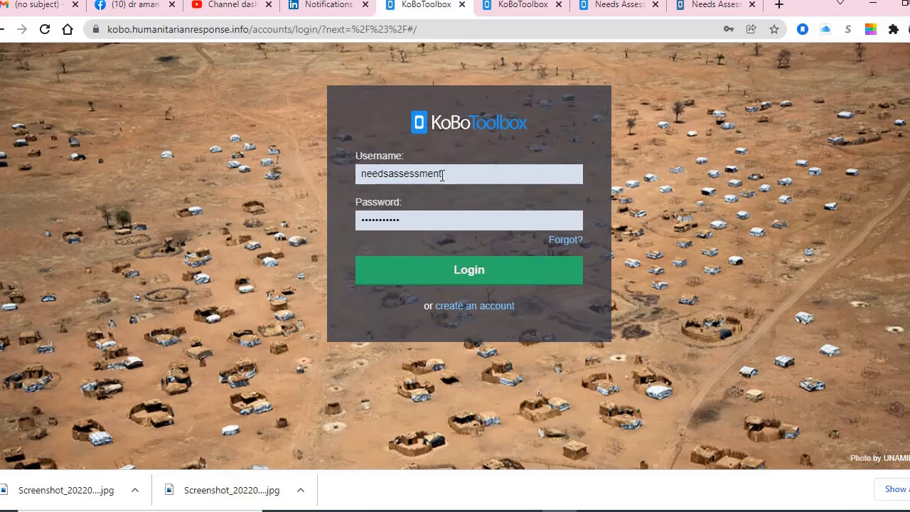
{"action": "left_click", "coordinate": [461, 281]}
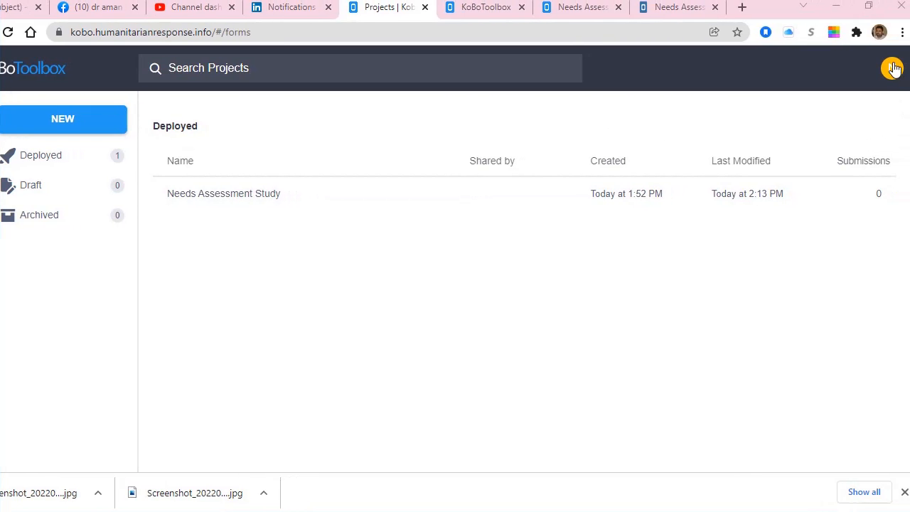
{"action": "left_click", "coordinate": [909, 67]}
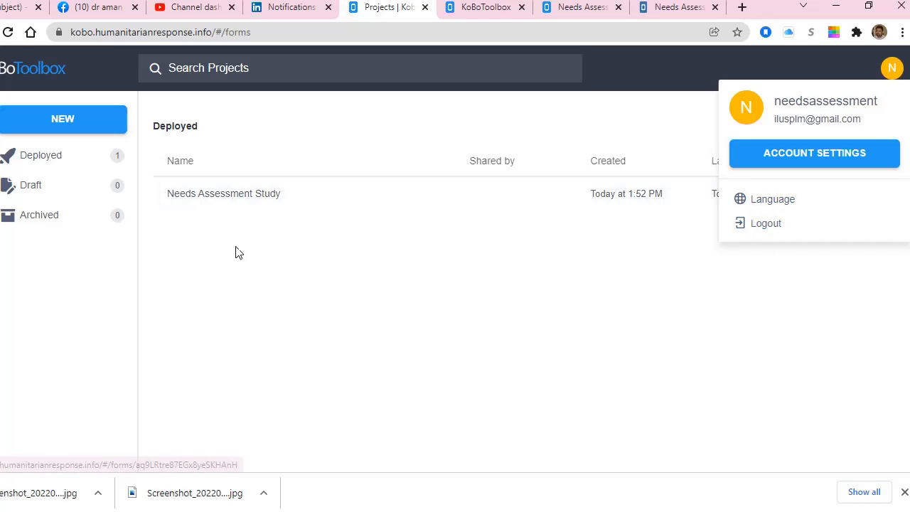
{"action": "left_click", "coordinate": [236, 5]}
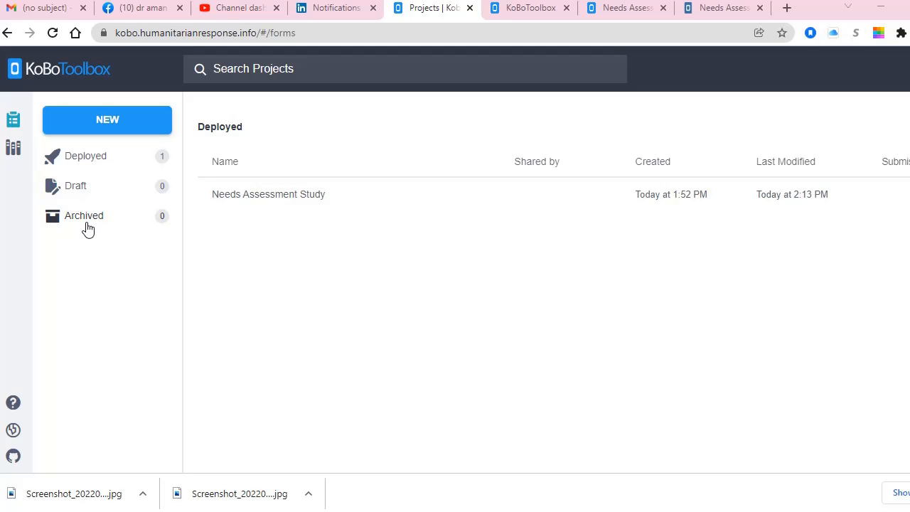
Start a new project and review the available form sources.
{"action": "left_click", "coordinate": [108, 122]}
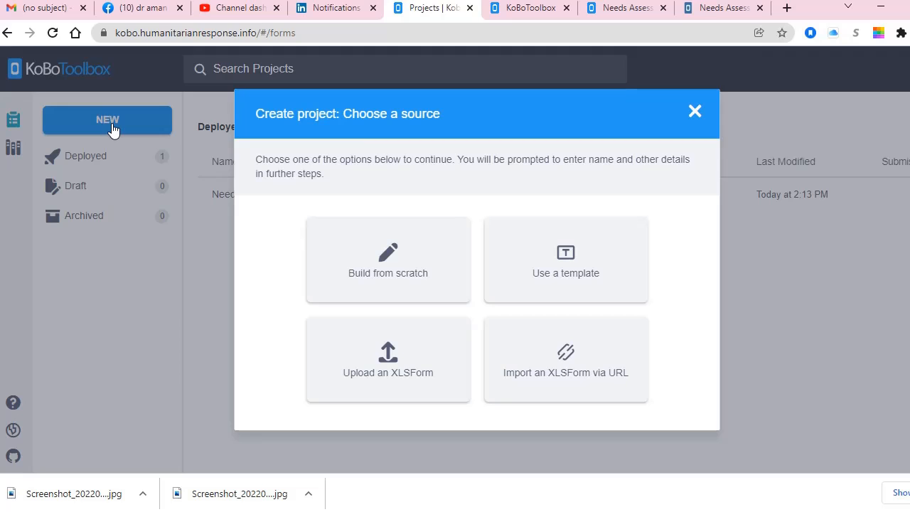
{"action": "left_click_drag", "start_coordinate": [428, 115], "coordinate": [416, 114]}
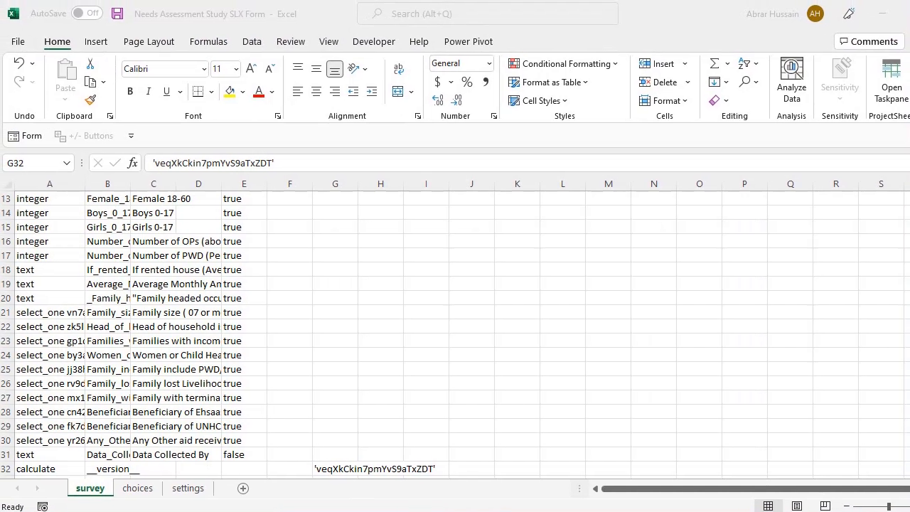
Switch to the Needs Assessment Study SLX Form workbook in Excel and look through the question rows on the survey sheet.
{"action": "scroll", "coordinate": [67, 230], "scroll_direction": "up", "scroll_amount": 4}
{"action": "scroll", "coordinate": [59, 371], "scroll_direction": "down", "scroll_amount": 4}
{"action": "scroll", "coordinate": [59, 371], "scroll_direction": "down", "scroll_amount": 4}
{"action": "left_click", "coordinate": [72, 297]}
{"action": "left_click", "coordinate": [36, 268]}
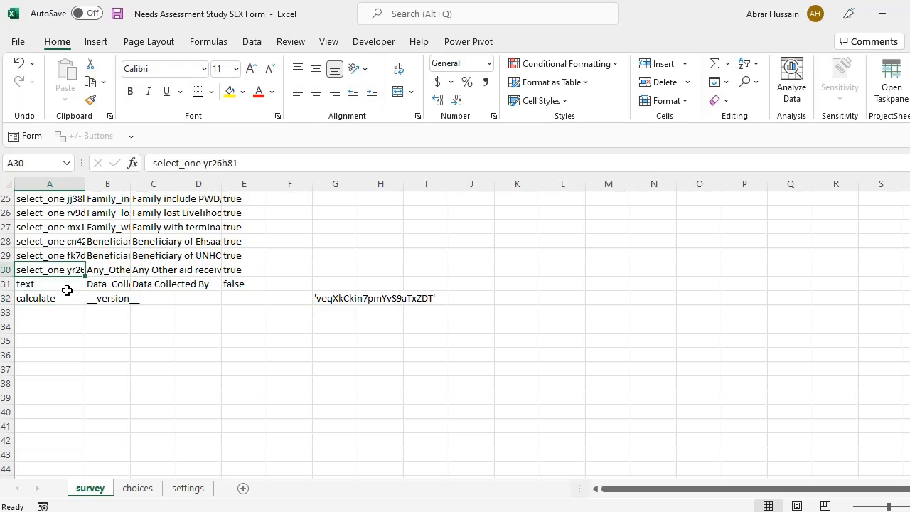
{"action": "scroll", "coordinate": [67, 290], "scroll_direction": "up", "scroll_amount": 8}
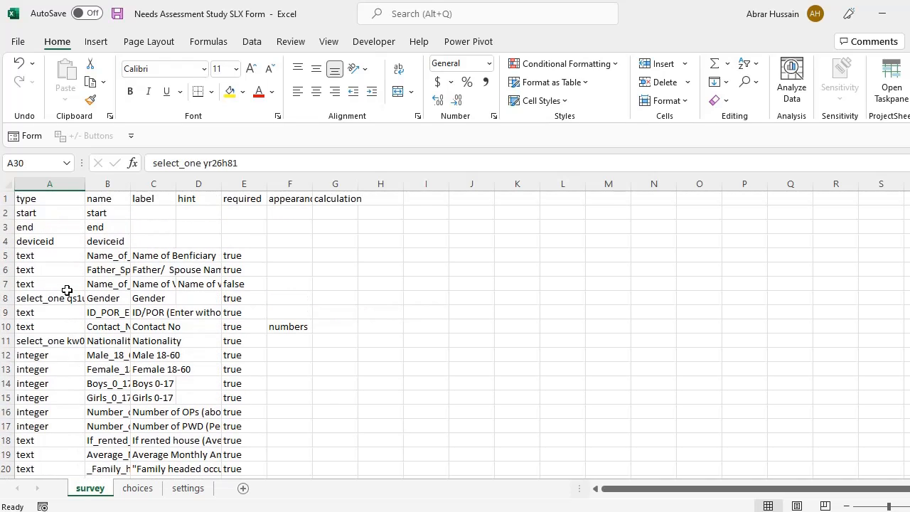
{"action": "scroll", "coordinate": [67, 290], "scroll_direction": "down", "scroll_amount": 2}
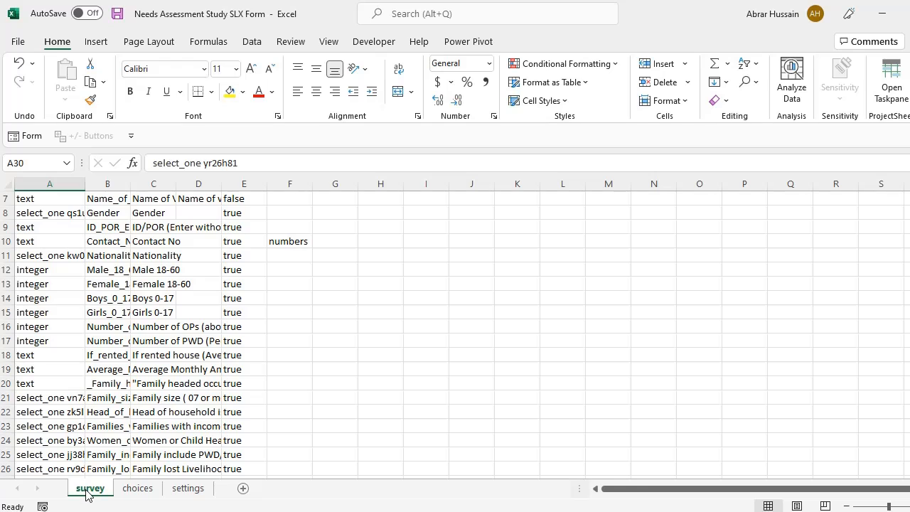
View the choices and settings sheets of the workbook, then return to the start of the survey sheet.
{"action": "left_click", "coordinate": [145, 490]}
{"action": "left_click", "coordinate": [186, 491]}
{"action": "left_click", "coordinate": [91, 488]}
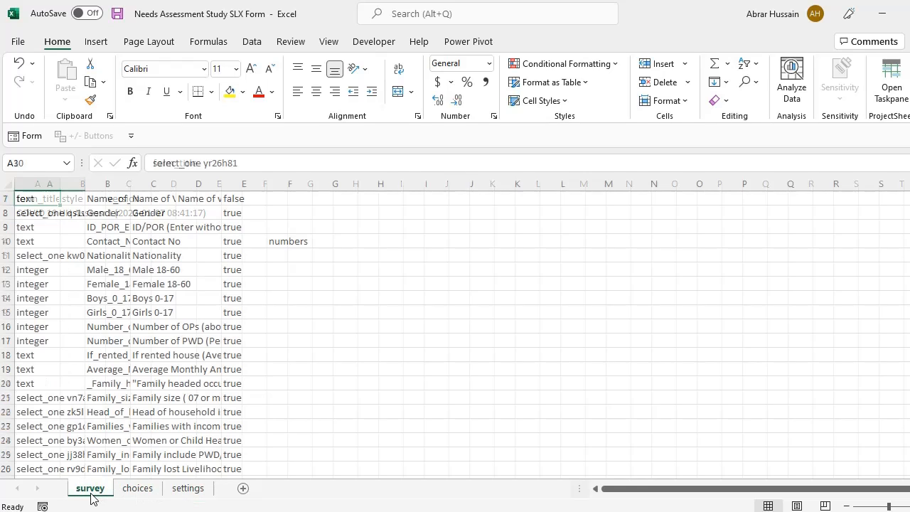
{"action": "scroll", "coordinate": [59, 235], "scroll_direction": "up", "scroll_amount": 2}
Examine the survey sheet's column headings, including type, name, label, hint and required.
{"action": "left_click", "coordinate": [36, 199]}
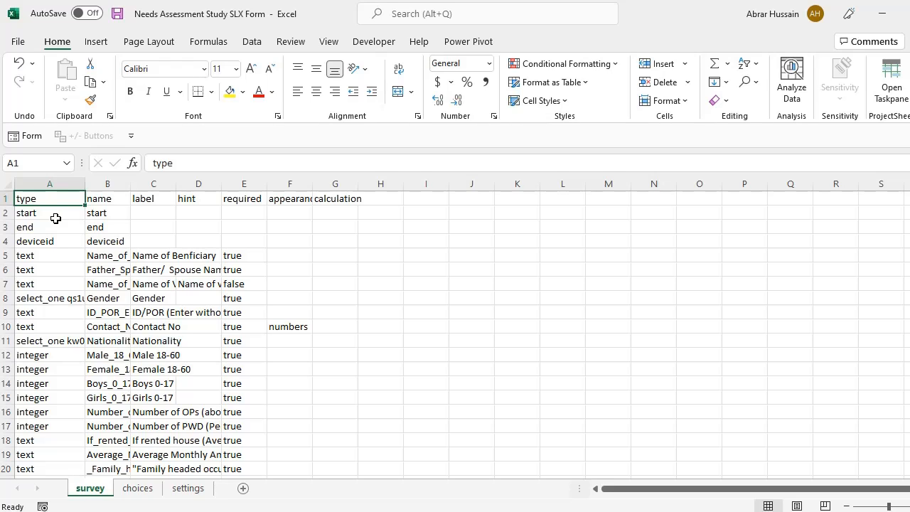
{"action": "left_click", "coordinate": [53, 227]}
{"action": "left_click", "coordinate": [44, 202]}
{"action": "left_click", "coordinate": [99, 199]}
{"action": "left_click", "coordinate": [148, 202]}
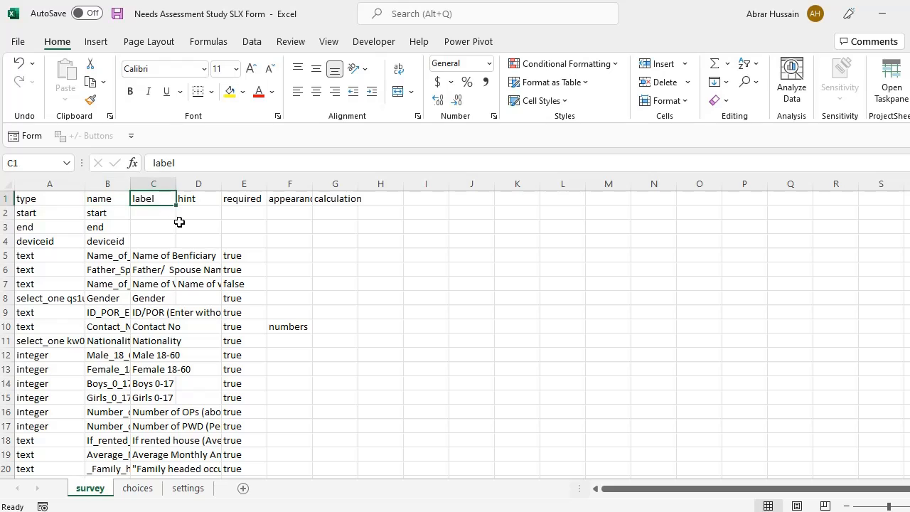
{"action": "left_click", "coordinate": [185, 186]}
{"action": "left_click", "coordinate": [184, 209]}
{"action": "left_click", "coordinate": [229, 209]}
{"action": "left_click", "coordinate": [152, 202]}
{"action": "left_click", "coordinate": [57, 199]}
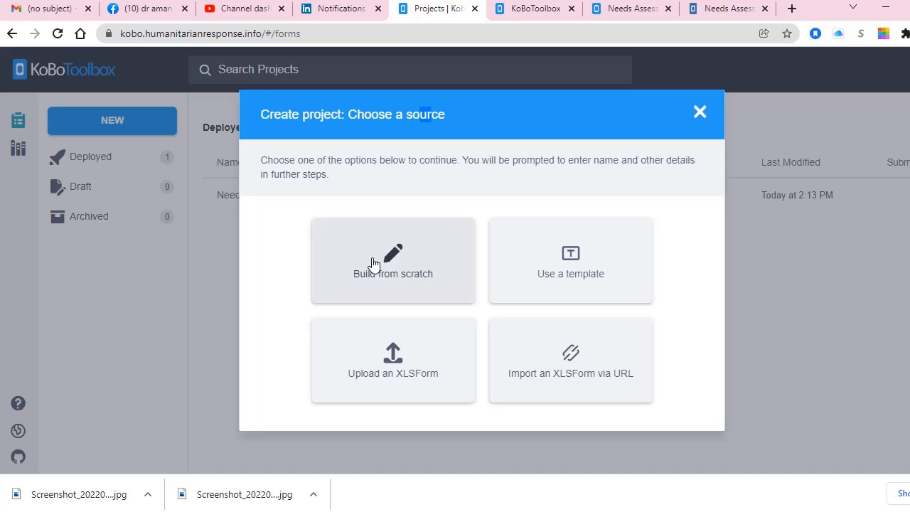
Switch back to Chrome, choose to build the project from scratch, and enter Needs Assessment Study 2 as the project name.
{"action": "left_click", "coordinate": [373, 264]}
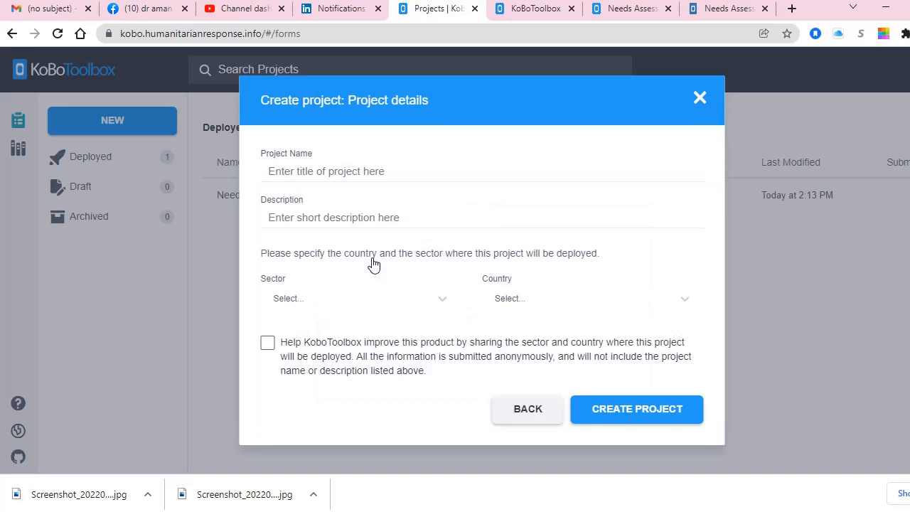
{"action": "left_click", "coordinate": [270, 170]}
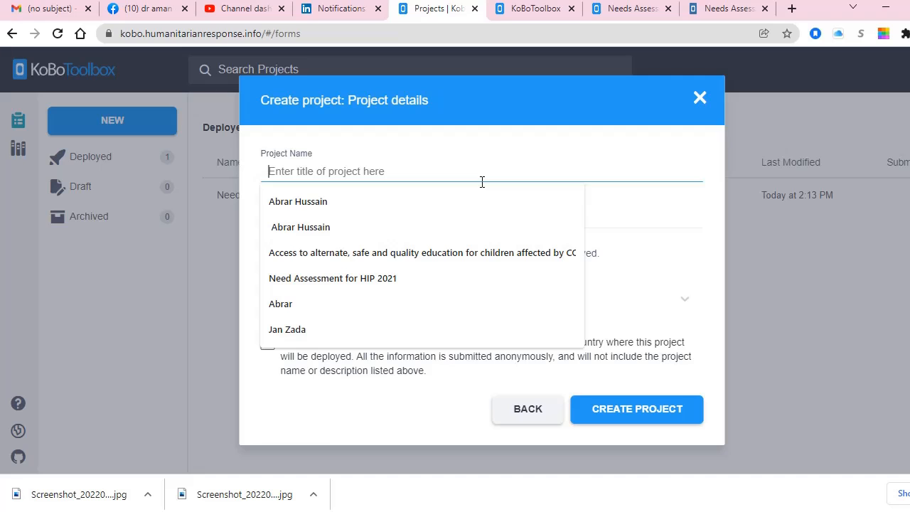
{"action": "type", "text": "Needs"}
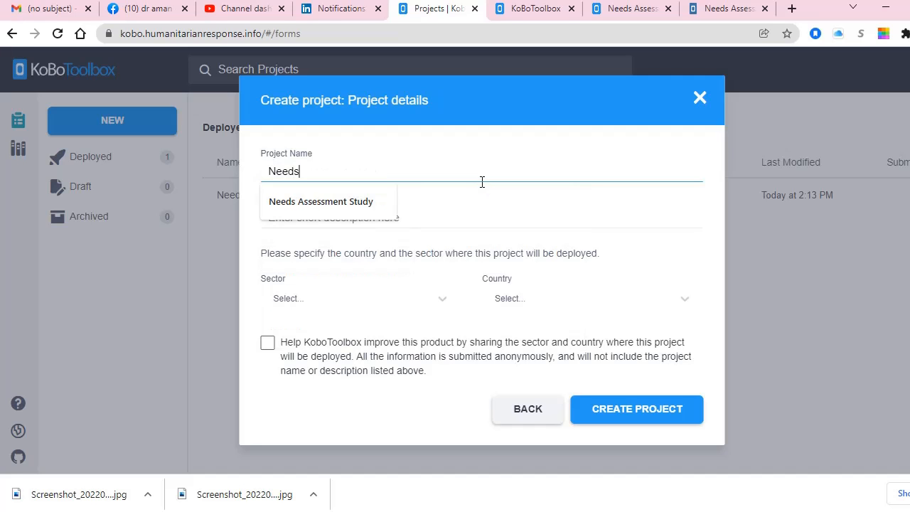
{"action": "type", "text": " Assessment Study "}
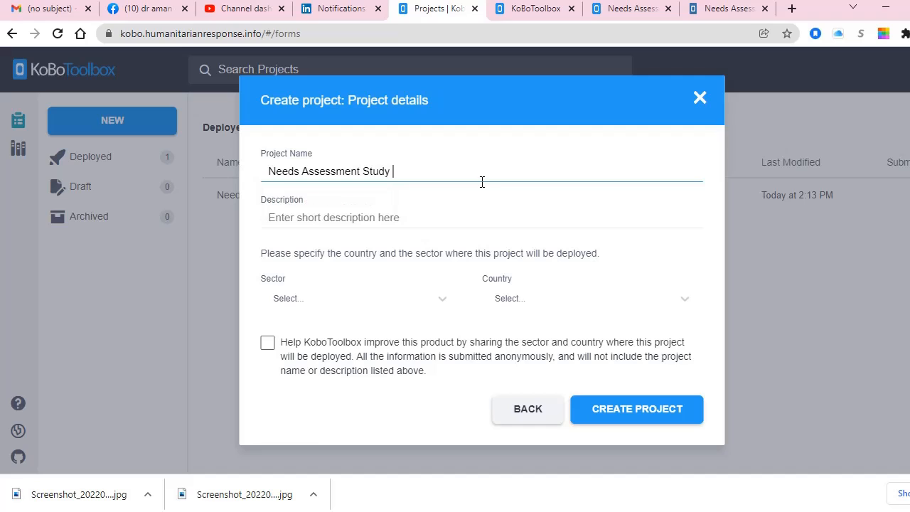
{"action": "type", "text": "2"}
Check the project's description field and browse the Sector options without choosing one.
{"action": "left_click", "coordinate": [353, 216]}
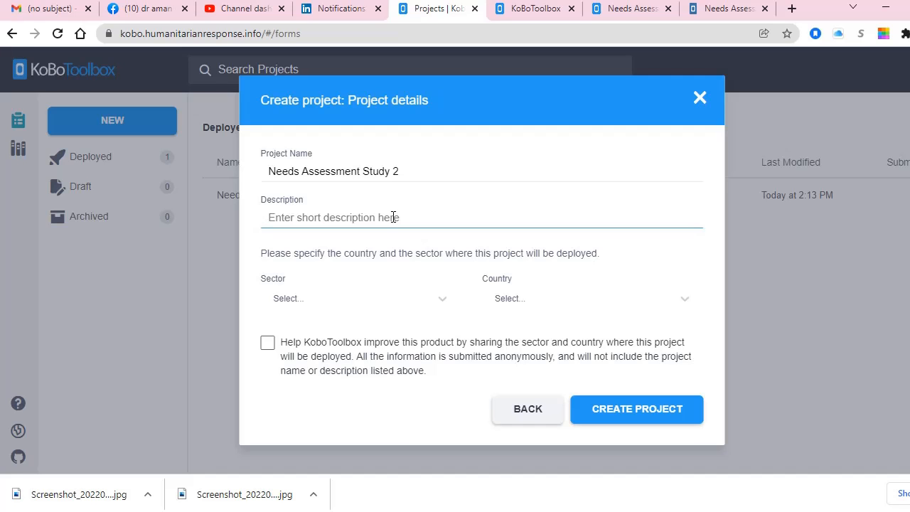
{"action": "left_click", "coordinate": [296, 299]}
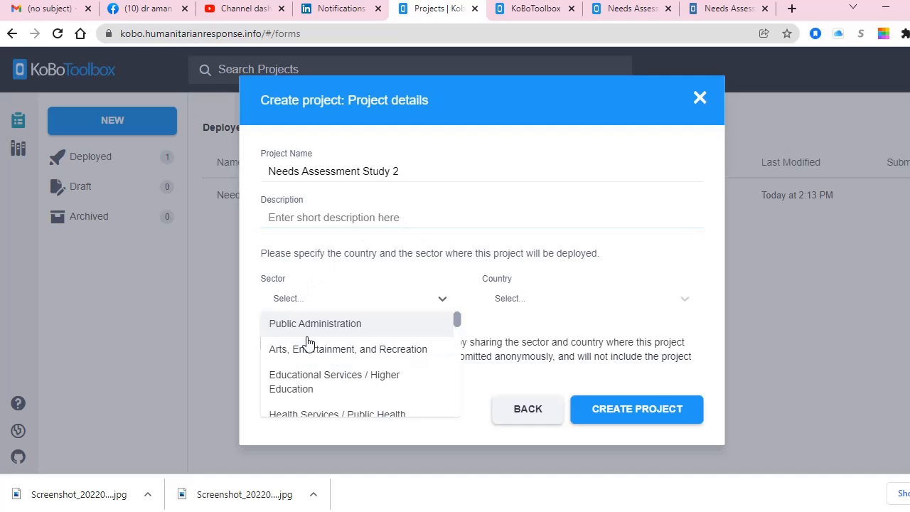
{"action": "scroll", "coordinate": [325, 384], "scroll_direction": "down", "scroll_amount": 10}
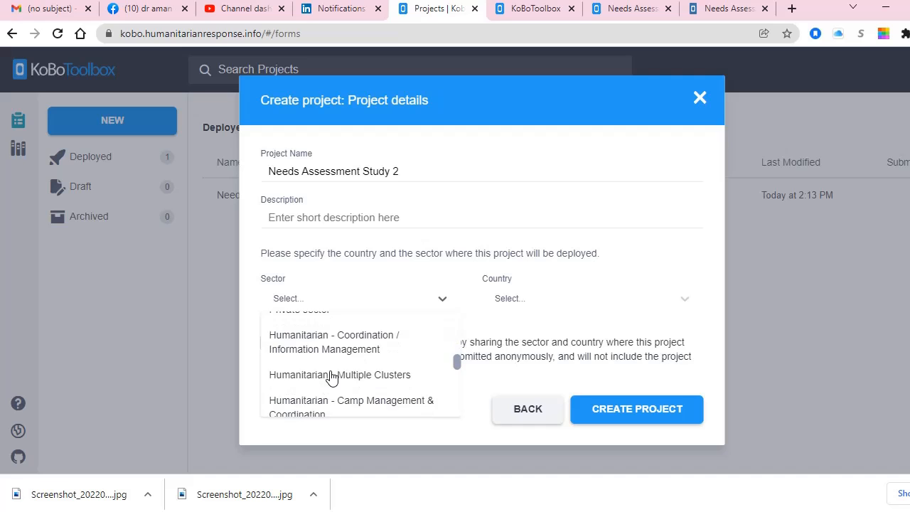
{"action": "scroll", "coordinate": [331, 377], "scroll_direction": "down", "scroll_amount": 3}
{"action": "scroll", "coordinate": [330, 377], "scroll_direction": "up", "scroll_amount": 5}
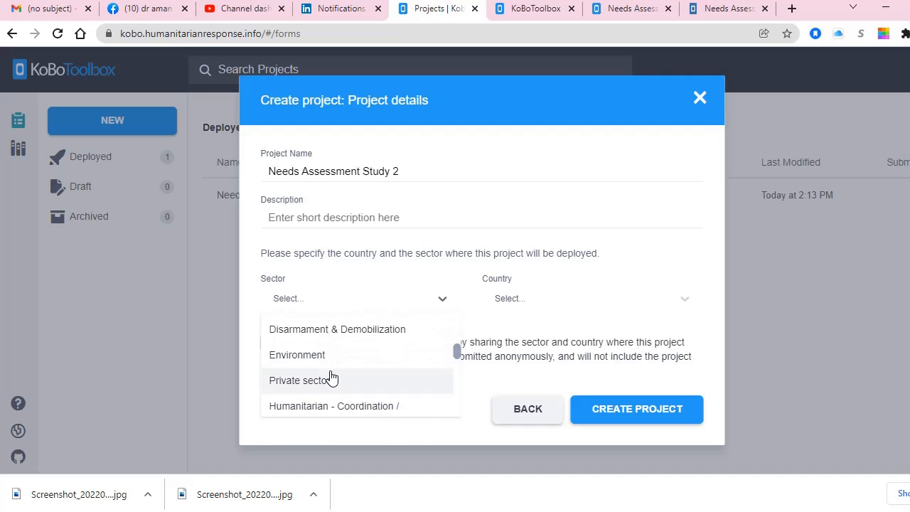
{"action": "left_click", "coordinate": [260, 258]}
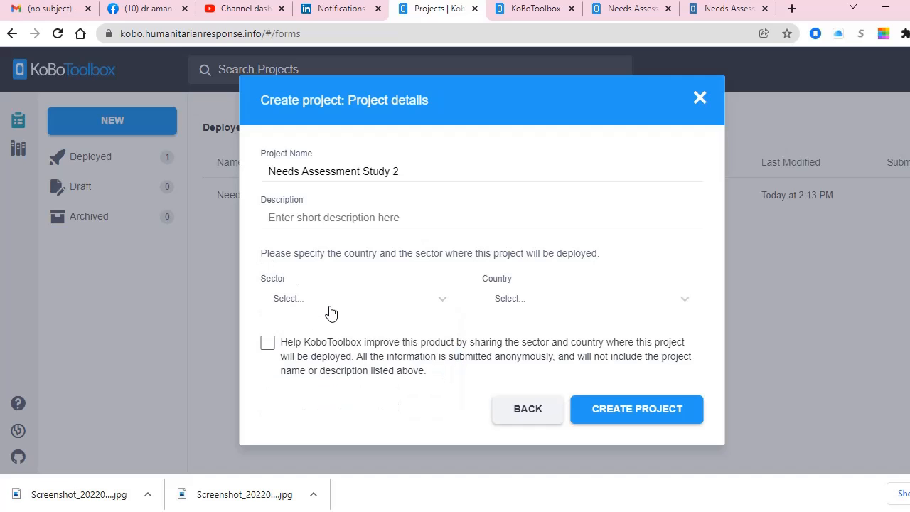
{"action": "left_click", "coordinate": [331, 311]}
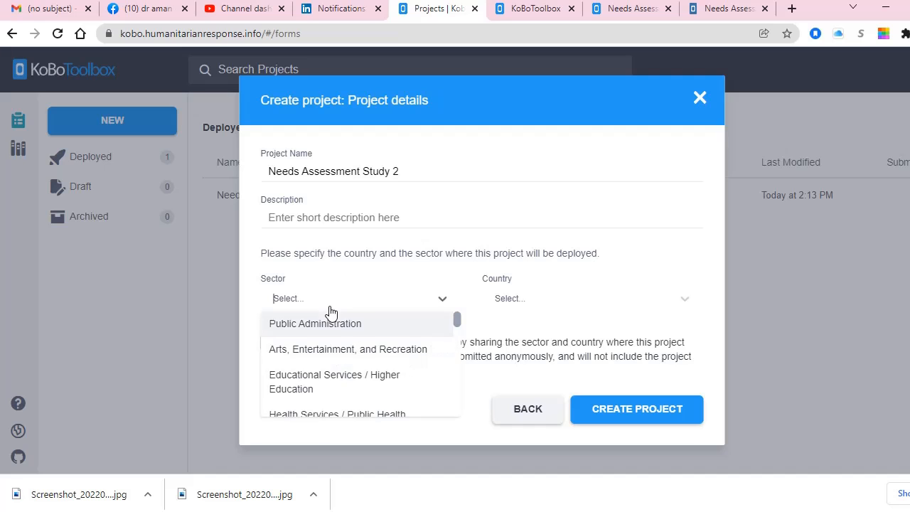
{"action": "left_click", "coordinate": [331, 310]}
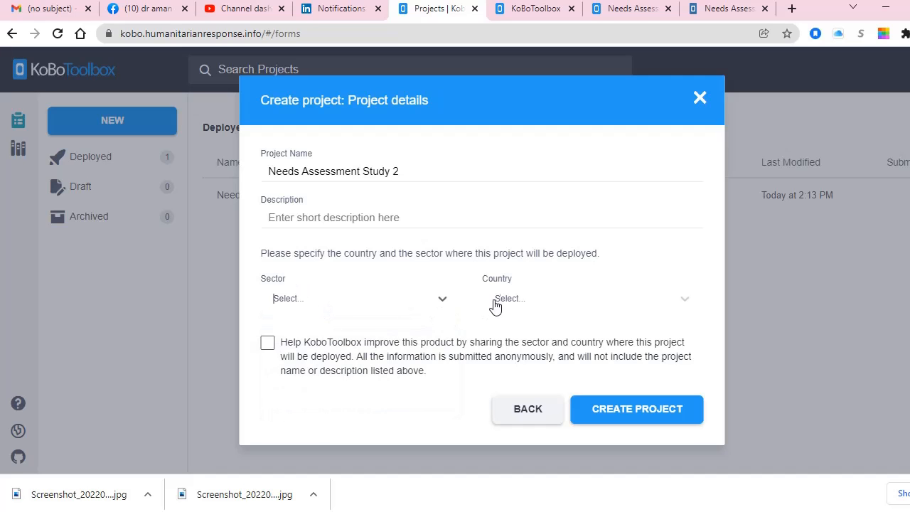
Set the project's country to Pakistan and create the Needs Assessment Study 2 project.
{"action": "left_click", "coordinate": [517, 298]}
{"action": "type", "text": "p"}
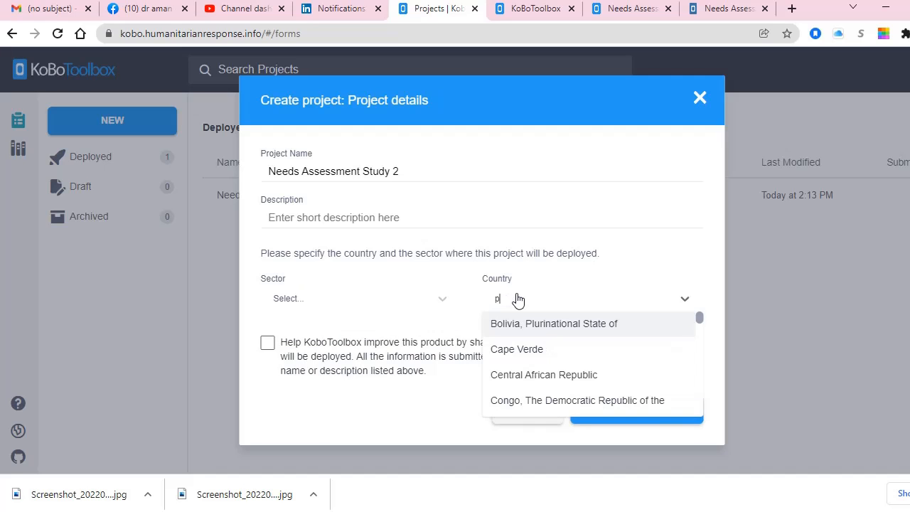
{"action": "type", "text": "ak"}
{"action": "left_click", "coordinate": [537, 328]}
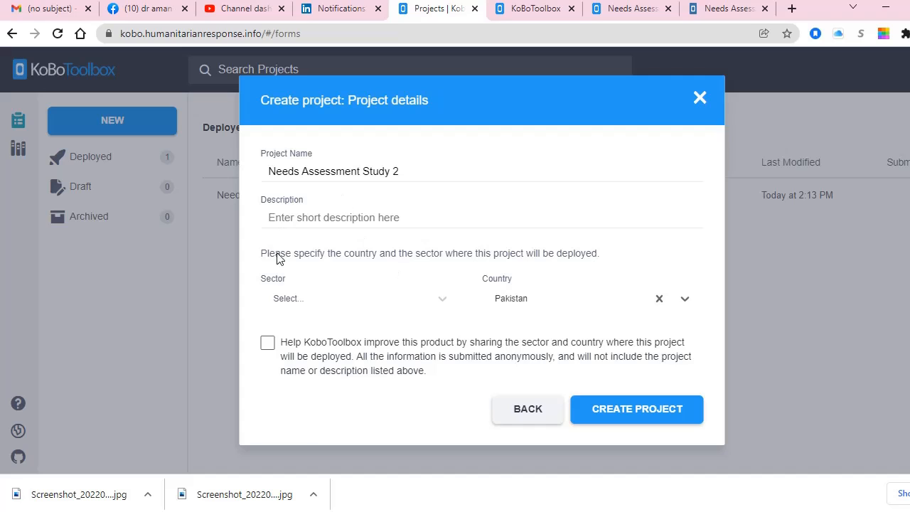
{"action": "left_click", "coordinate": [268, 344]}
{"action": "left_click", "coordinate": [267, 344]}
{"action": "left_click", "coordinate": [630, 420]}
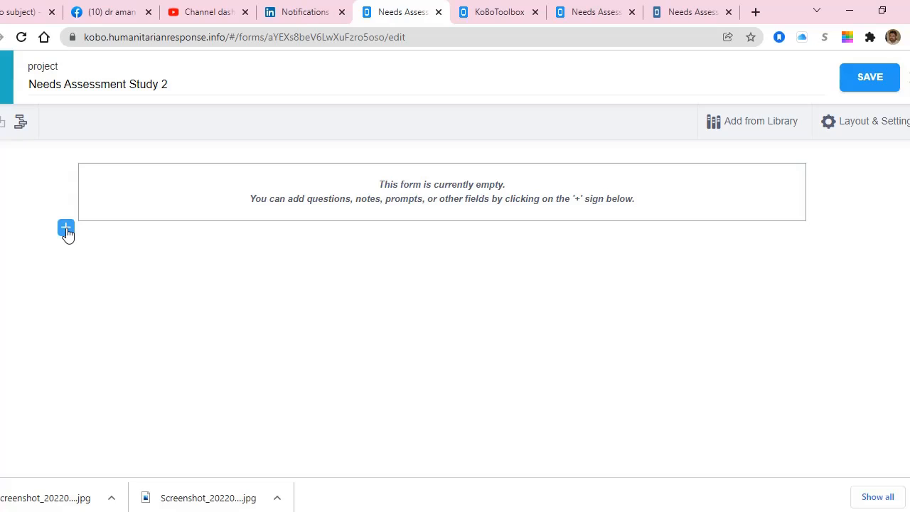
Start a first question in the empty form and copy the Village column heading from the Assessment Database for Households workbook in Excel.
{"action": "left_click", "coordinate": [67, 229]}
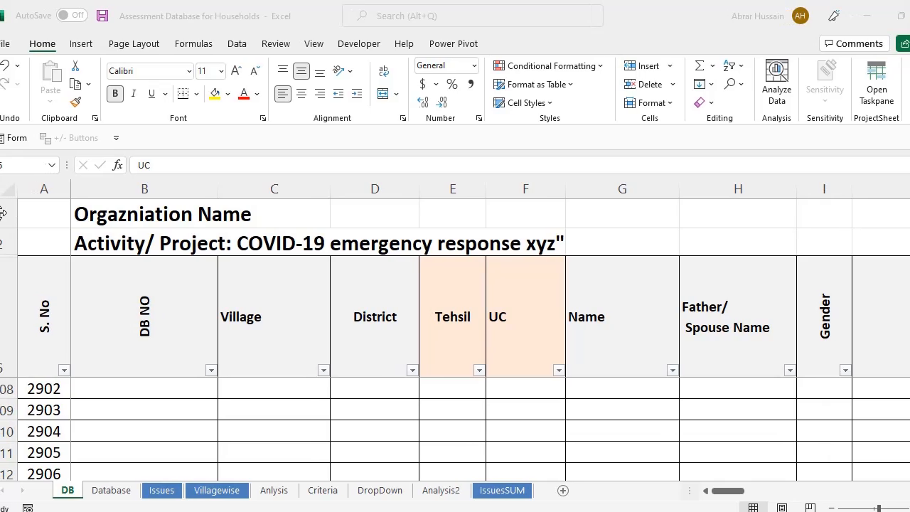
{"action": "scroll", "coordinate": [191, 337], "scroll_direction": "up", "scroll_amount": 12}
{"action": "left_click", "coordinate": [149, 334]}
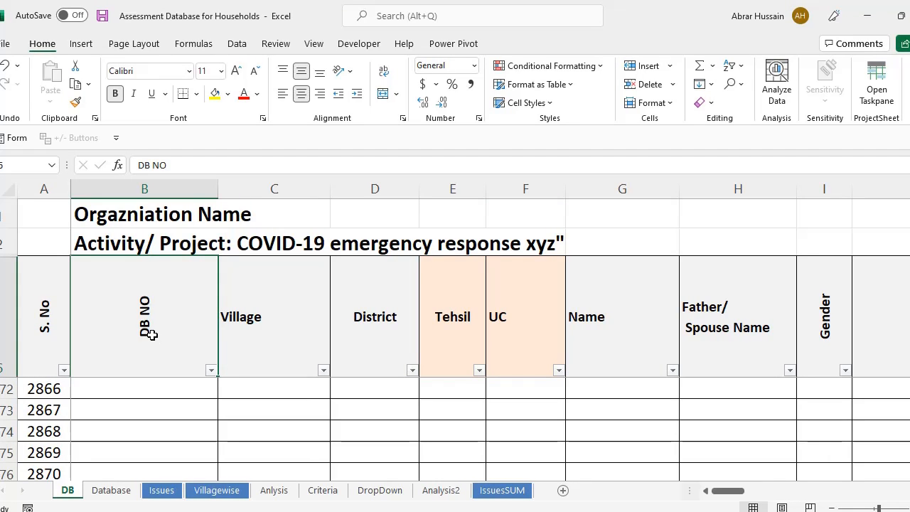
{"action": "left_click", "coordinate": [258, 337]}
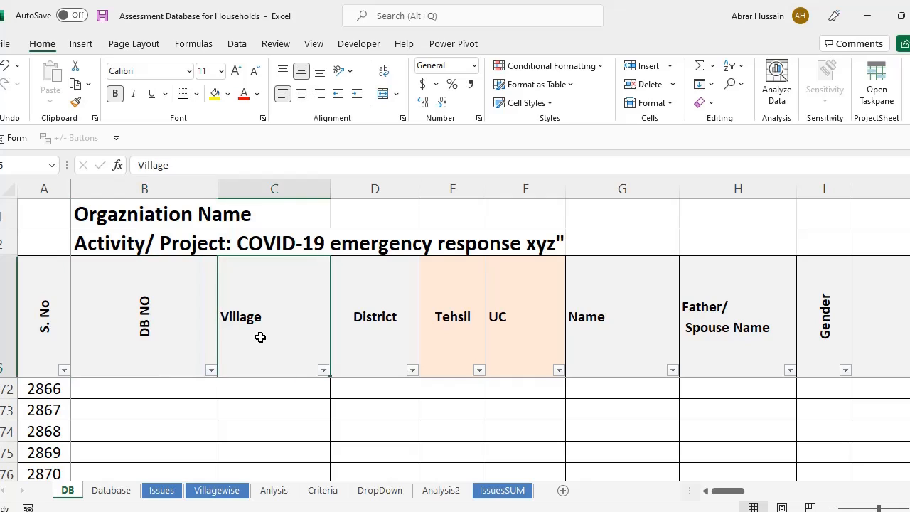
{"action": "key", "text": "Right"}
{"action": "key", "text": "Right"}
{"action": "key", "text": "Left"}
{"action": "key", "text": "Home"}
{"action": "key", "text": "Right"}
{"action": "key", "text": "Right"}
{"action": "double_click", "coordinate": [260, 337]}
{"action": "left_click_drag", "start_coordinate": [276, 322], "coordinate": [213, 319]}
{"action": "key", "text": "ctrl+c"}
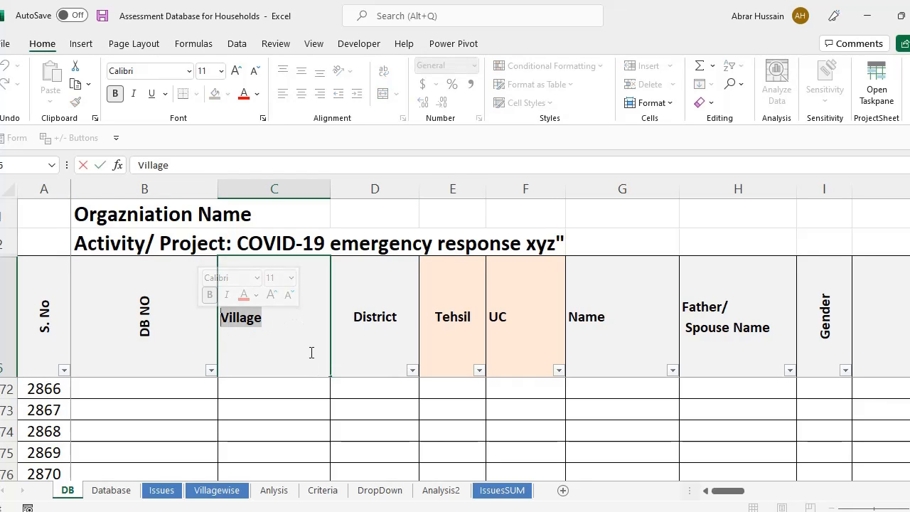
{"action": "left_click", "coordinate": [401, 342]}
{"action": "left_click", "coordinate": [284, 338]}
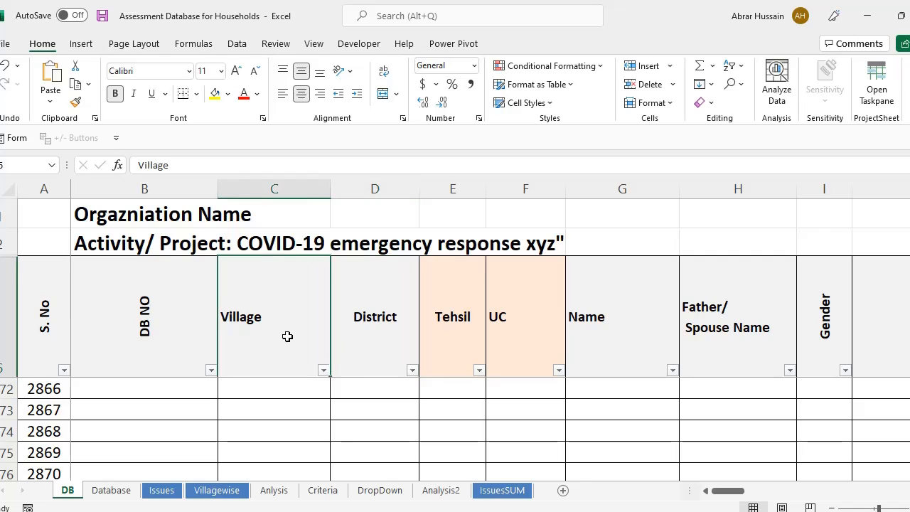
Switch back to Chrome and add a Select One question titled Name of Village, using the copied heading.
{"action": "left_click", "coordinate": [145, 317]}
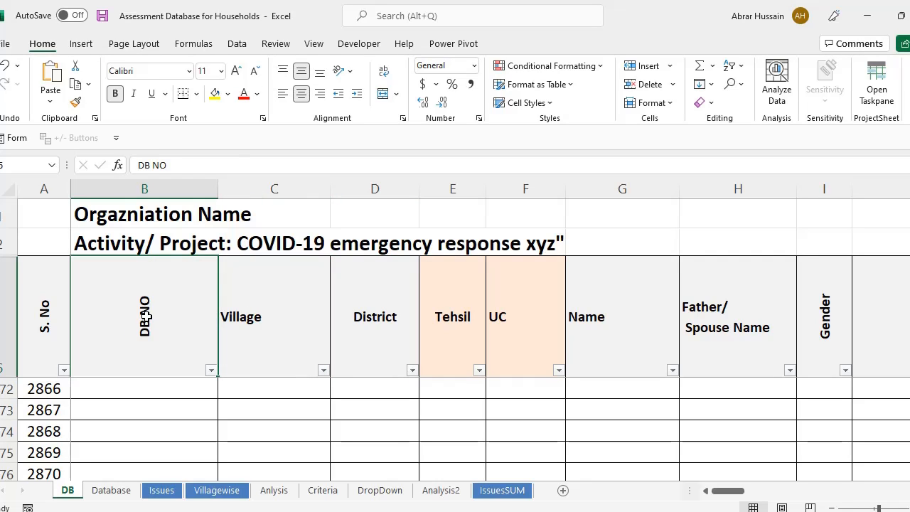
{"action": "left_click", "coordinate": [290, 324]}
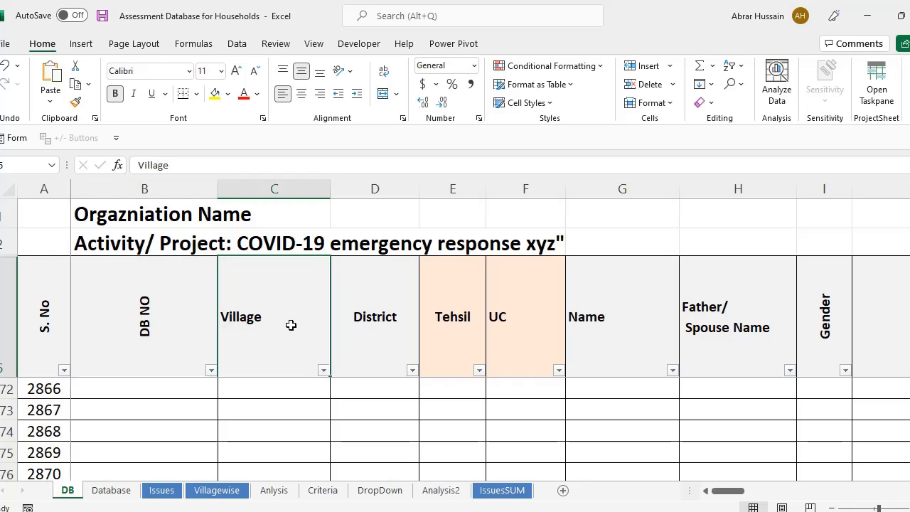
{"action": "key", "text": "alt+Tab"}
{"action": "key", "text": "alt+Tab"}
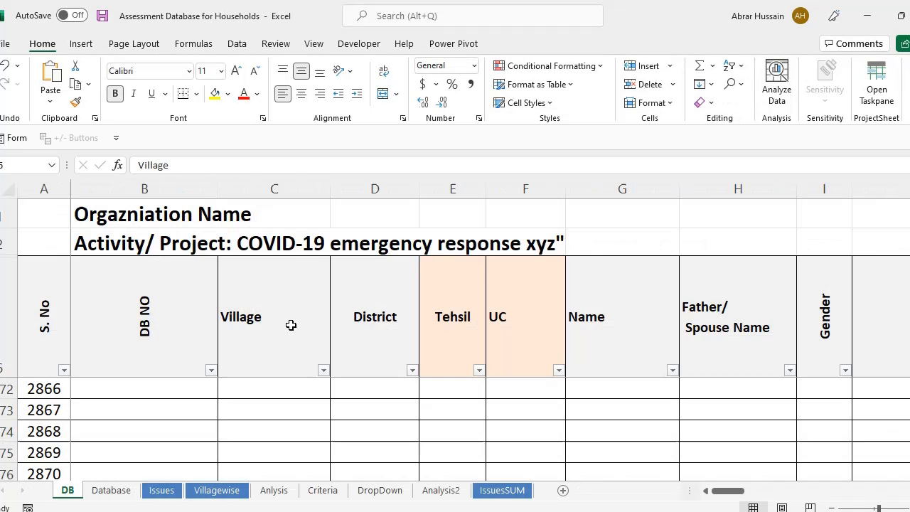
{"action": "key", "text": "alt+Tab"}
{"action": "key", "text": "alt+Tab"}
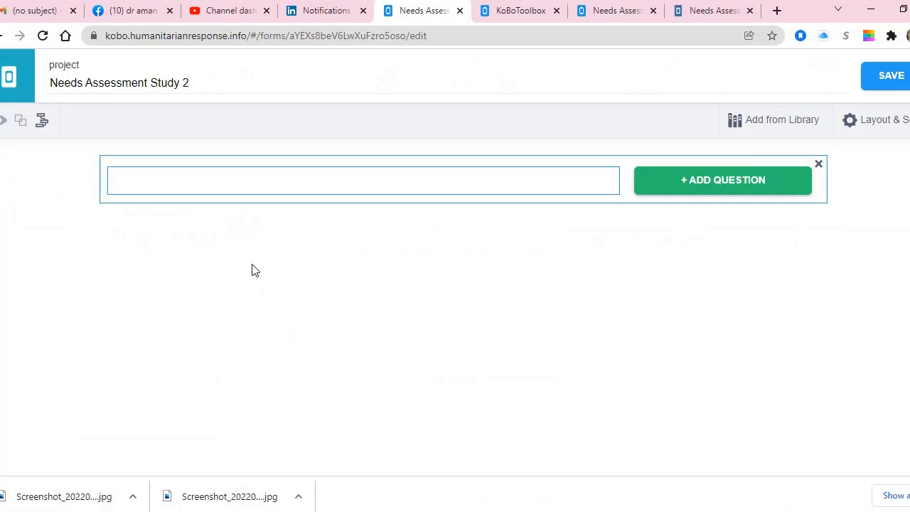
{"action": "key", "text": "ctrl+v"}
{"action": "type", "text": "Name of"}
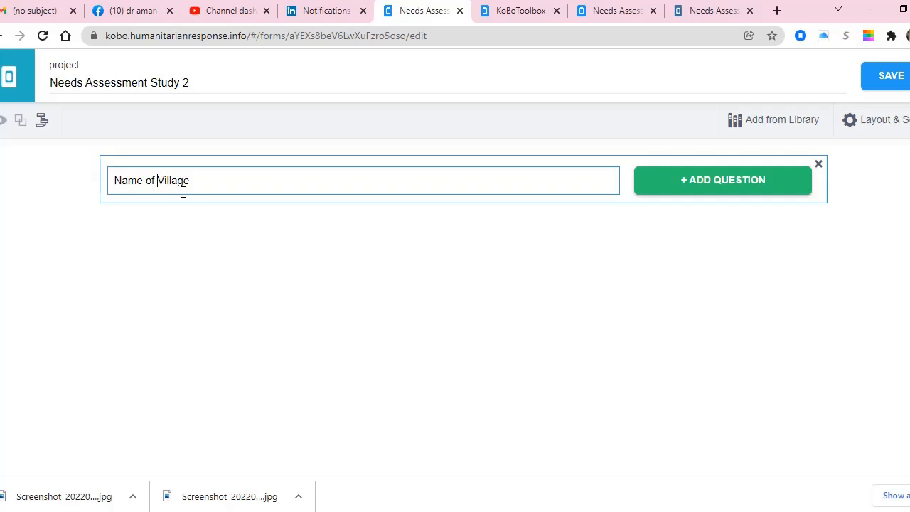
{"action": "left_click", "coordinate": [714, 186]}
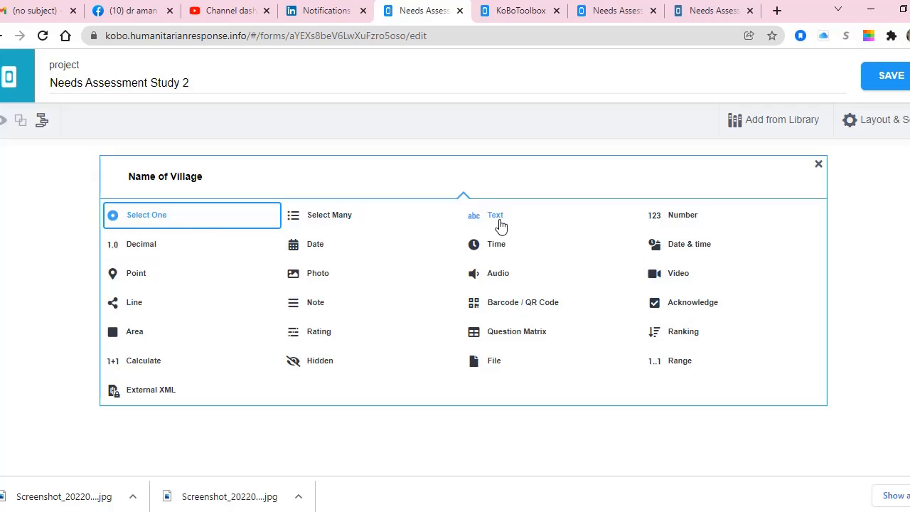
{"action": "left_click", "coordinate": [157, 225]}
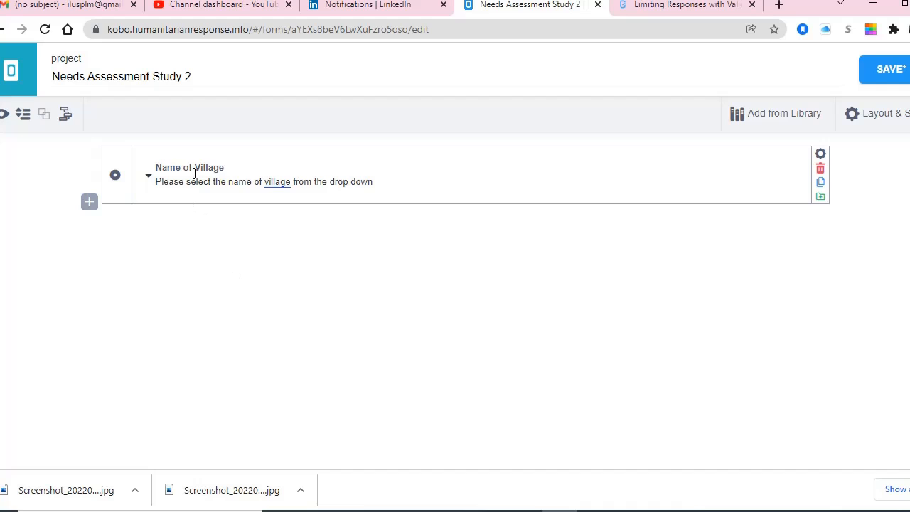
Switch to the Assessment Database for Households workbook in Excel and copy the District column heading.
{"action": "left_click", "coordinate": [238, 167]}
{"action": "left_click_drag", "start_coordinate": [242, 166], "coordinate": [134, 152]}
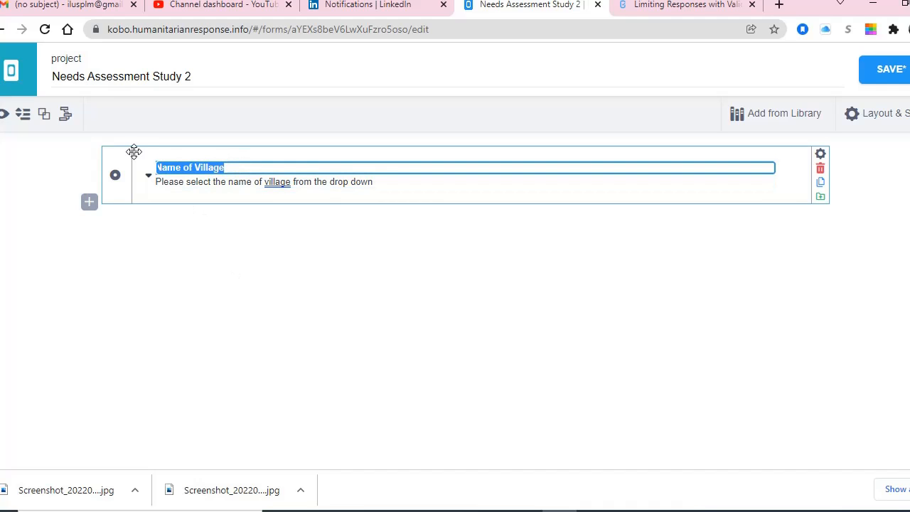
{"action": "left_click", "coordinate": [419, 509]}
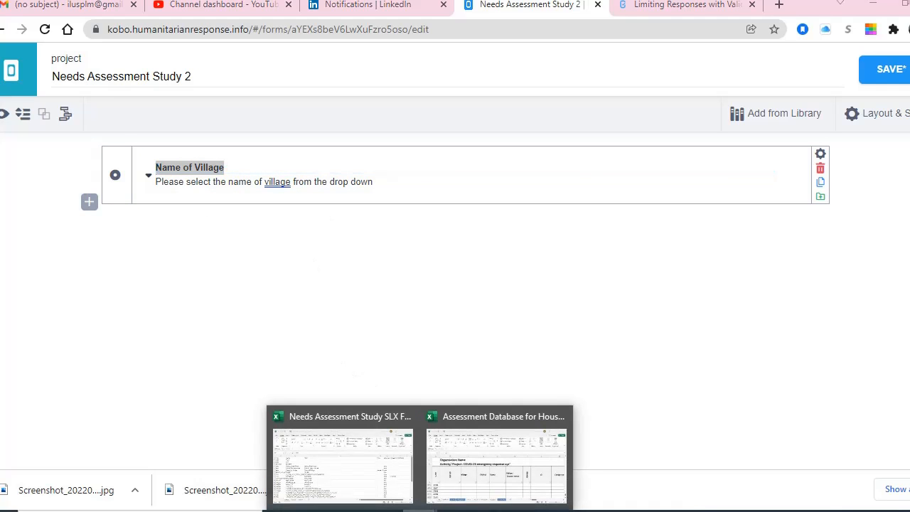
{"action": "left_click", "coordinate": [479, 475]}
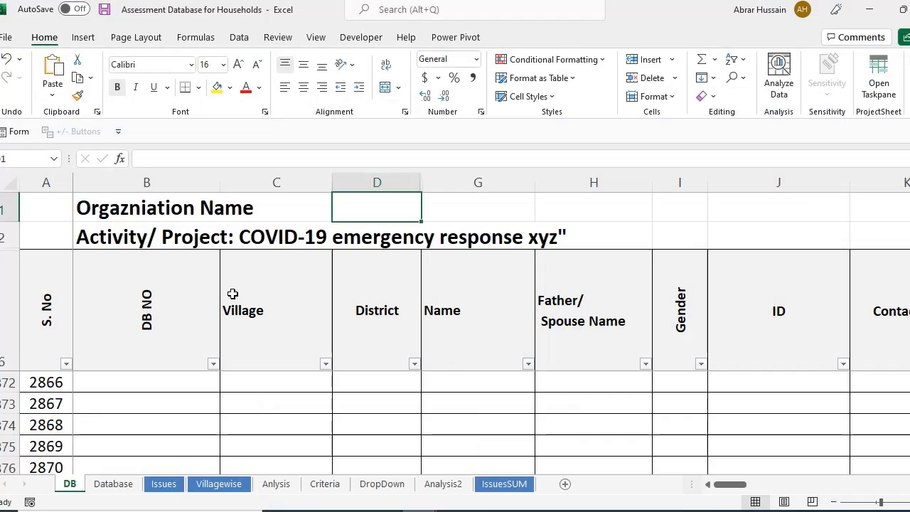
{"action": "left_click", "coordinate": [147, 325]}
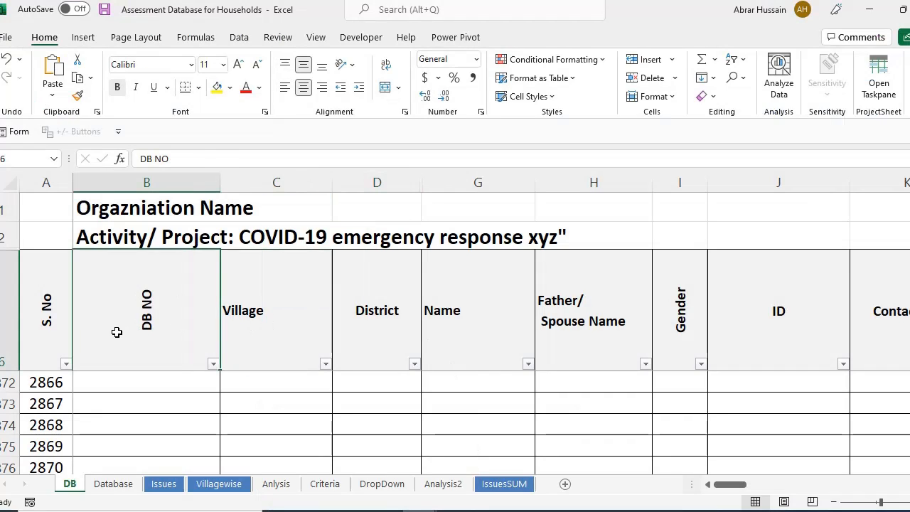
{"action": "left_click", "coordinate": [399, 334]}
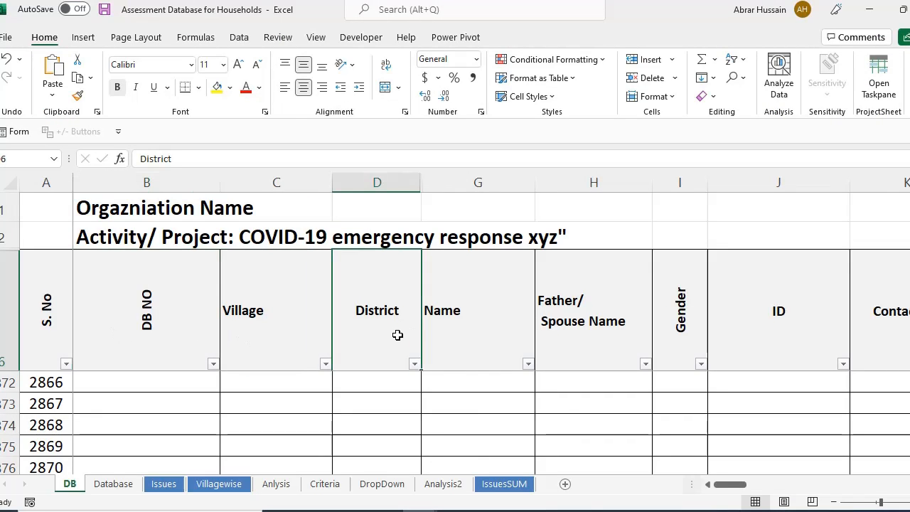
{"action": "double_click", "coordinate": [397, 334]}
{"action": "left_click_drag", "start_coordinate": [416, 330], "coordinate": [315, 299]}
{"action": "key", "text": "ctrl+c"}
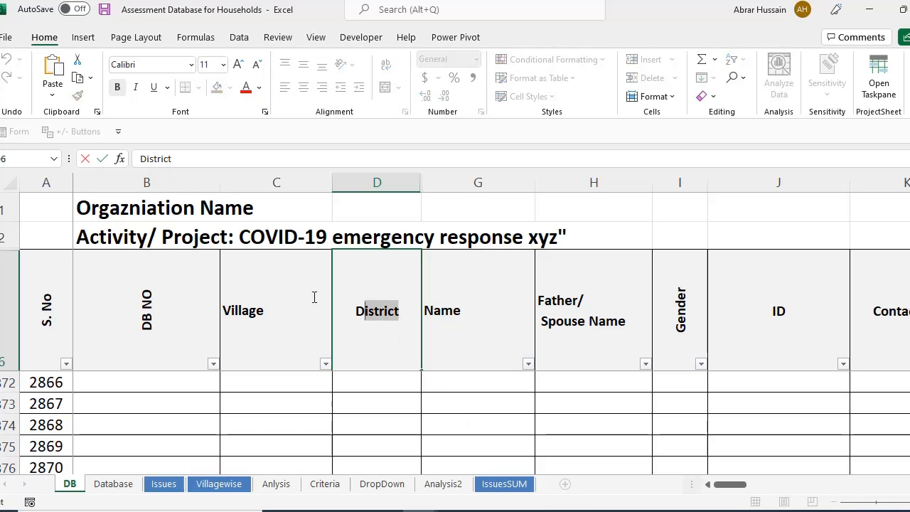
{"action": "left_click", "coordinate": [439, 327]}
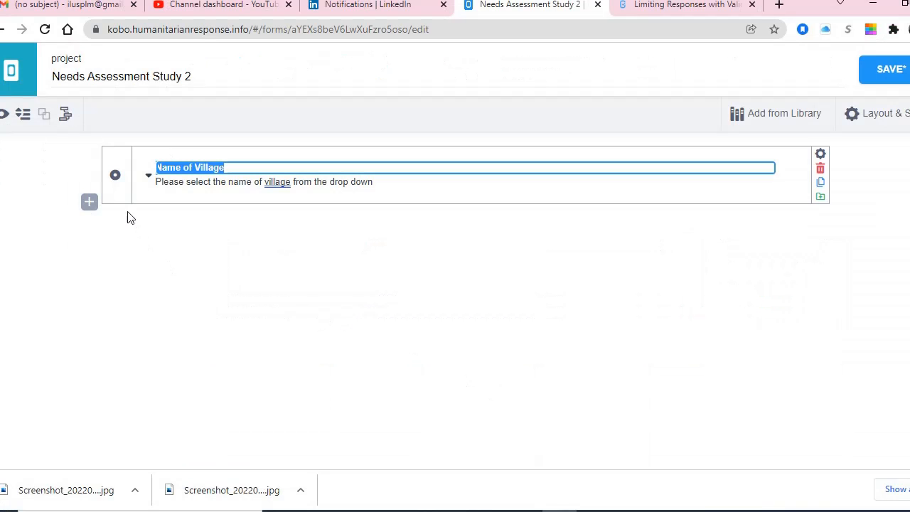
In the Chrome form builder, add a Select One question titled District below the Name of Village question.
{"action": "left_click", "coordinate": [86, 202]}
{"action": "key", "text": "ctrl+v"}
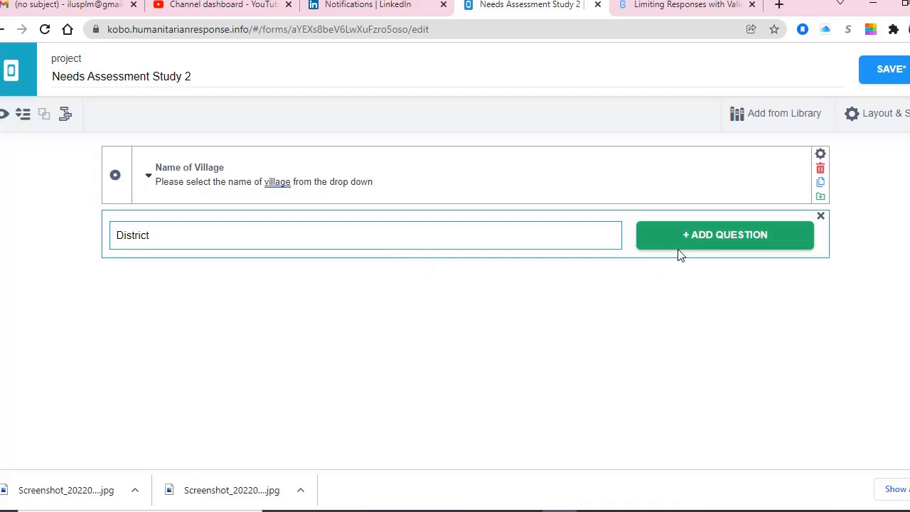
{"action": "left_click", "coordinate": [700, 240]}
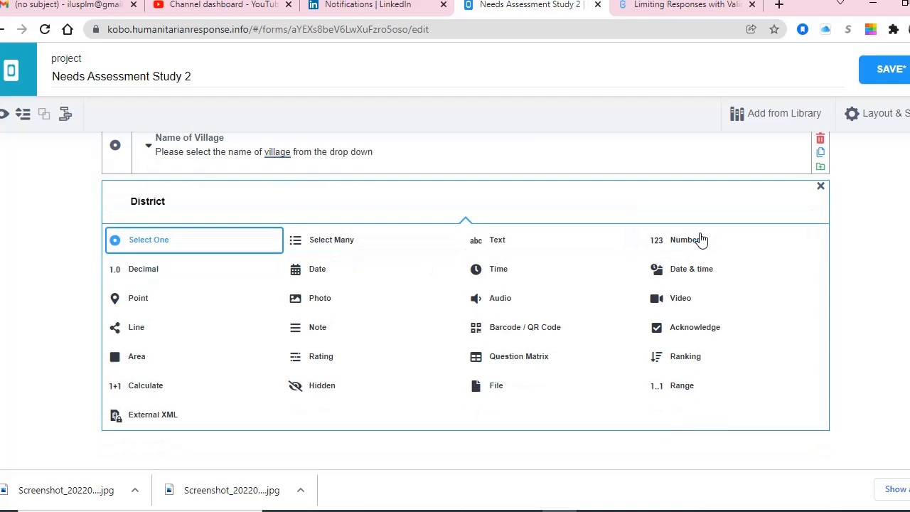
{"action": "left_click", "coordinate": [169, 249]}
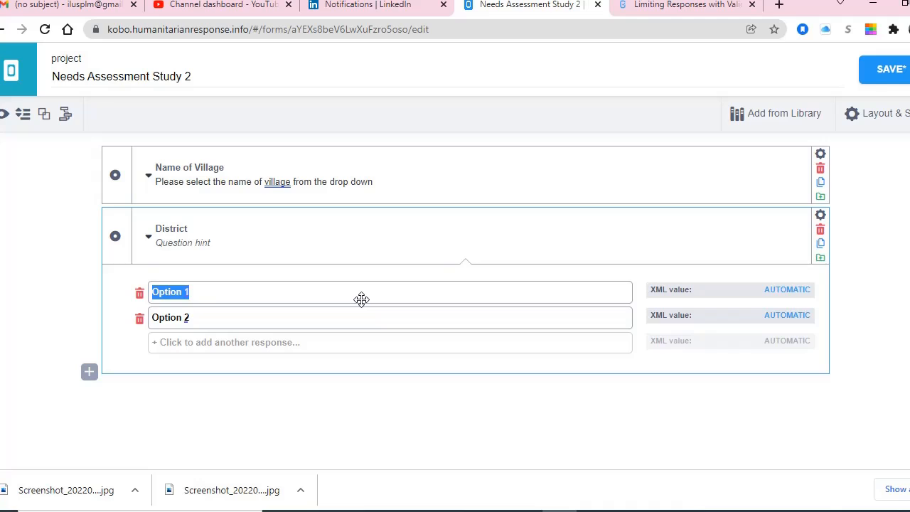
Enter Peshawar, Swat and Swabi as the response options of the District question.
{"action": "type", "text": "Peshawar"}
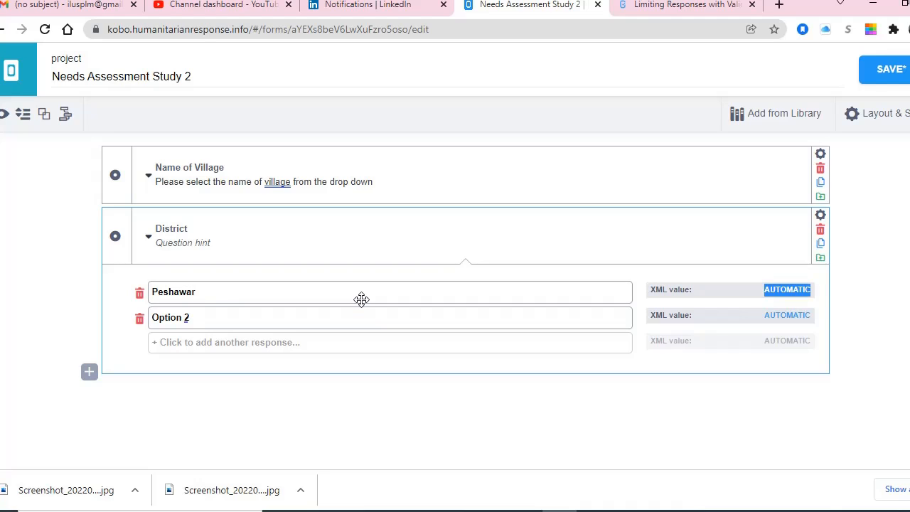
{"action": "key", "text": "Tab"}
{"action": "type", "text": "Swat"}
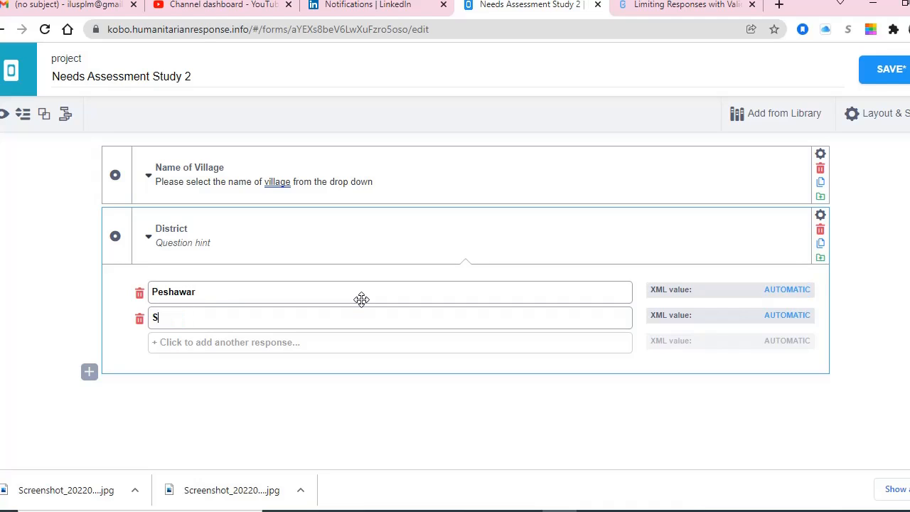
{"action": "key", "text": "Tab"}
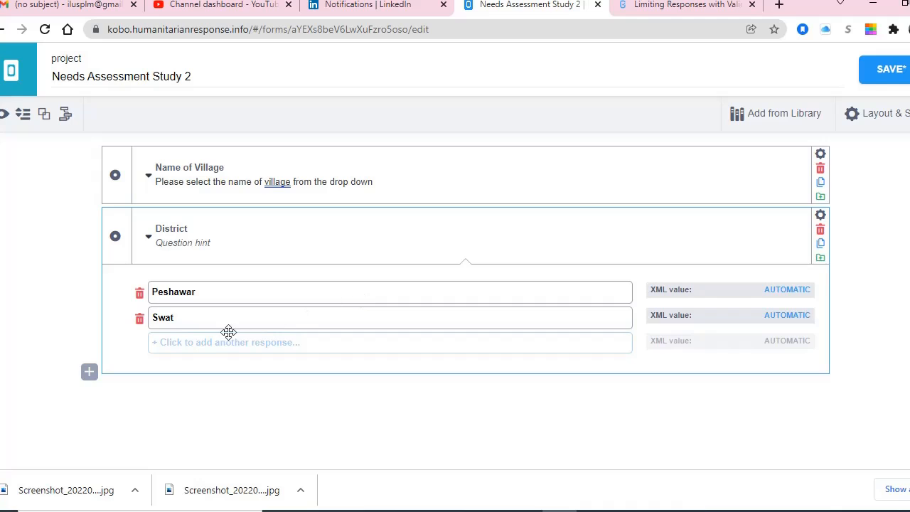
{"action": "left_click", "coordinate": [206, 343]}
{"action": "type", "text": "Swabi"}
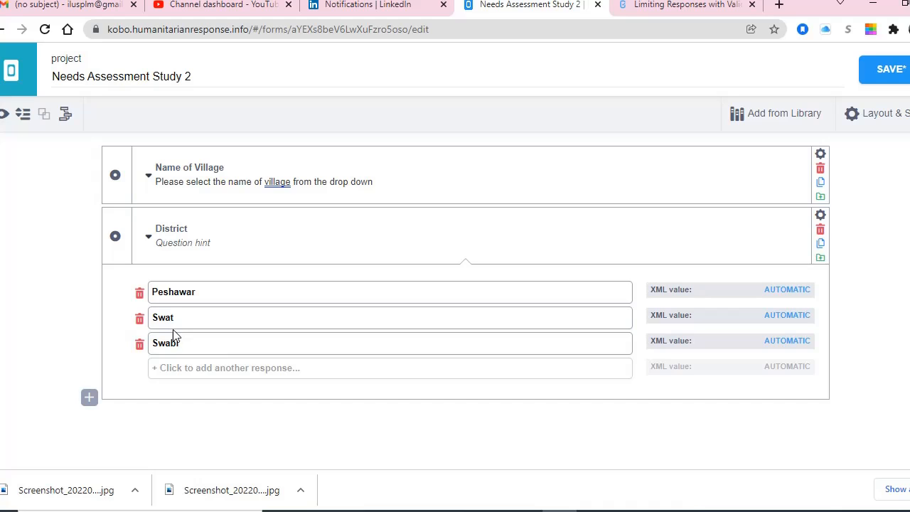
Start a new question below District and copy the Name column heading from the household assessment workbook in Excel.
{"action": "left_click", "coordinate": [89, 397]}
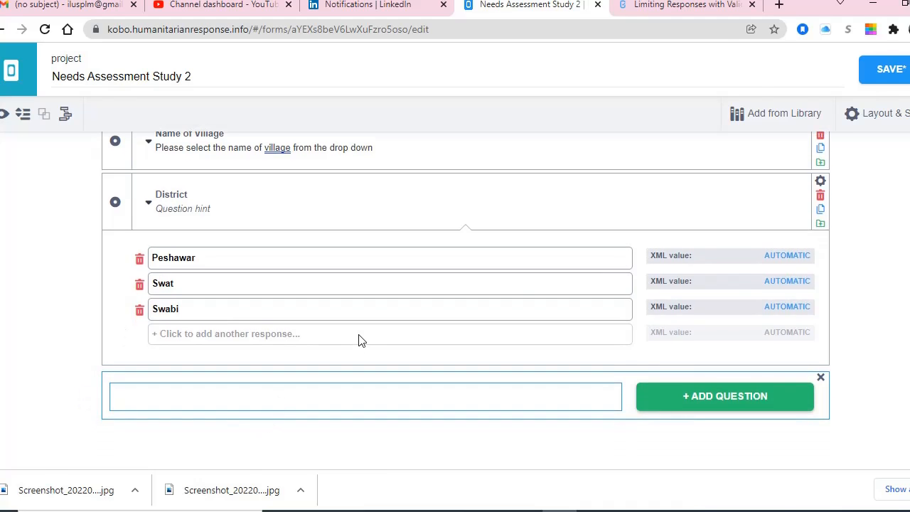
{"action": "key", "text": "alt+Tab"}
{"action": "left_click", "coordinate": [306, 310]}
{"action": "left_click", "coordinate": [380, 318]}
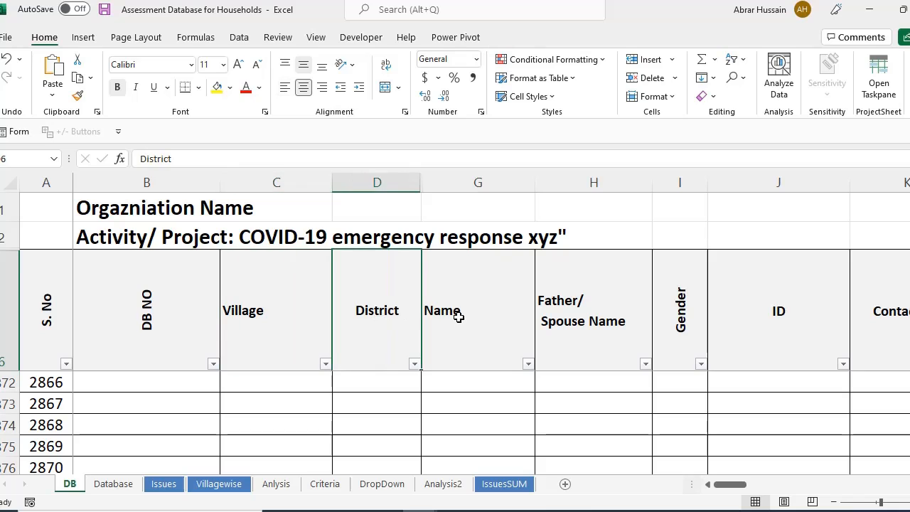
{"action": "double_click", "coordinate": [470, 315]}
{"action": "double_click", "coordinate": [443, 312]}
{"action": "key", "text": "ctrl+c"}
{"action": "left_click", "coordinate": [640, 348]}
Switch back to Chrome and add a Text question titled Name of beneficiary, using the copied heading.
{"action": "key", "text": "alt+Tab"}
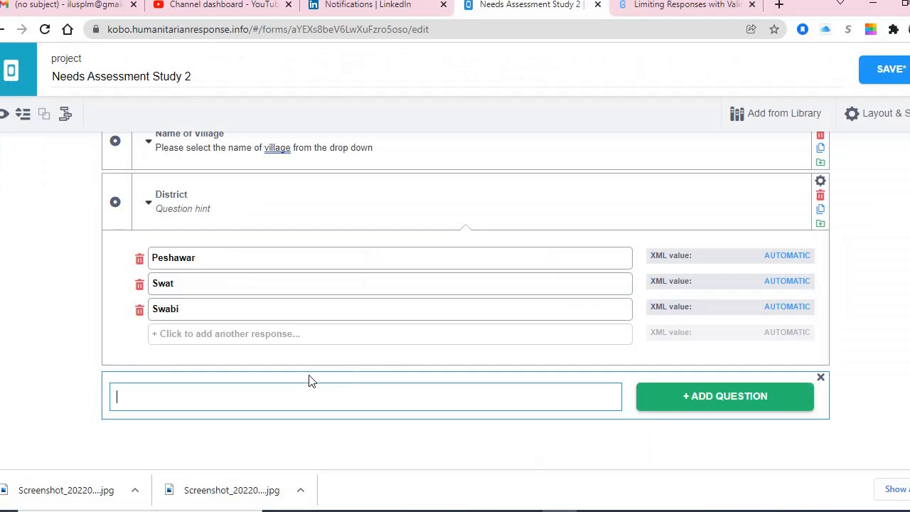
{"action": "key", "text": "ctrl+v"}
{"action": "type", "text": "of beneficiary"}
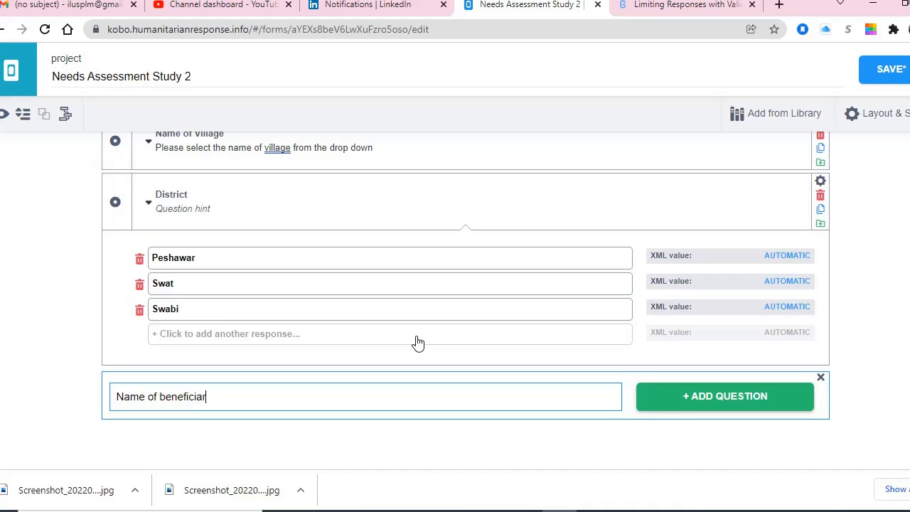
{"action": "left_click", "coordinate": [752, 399]}
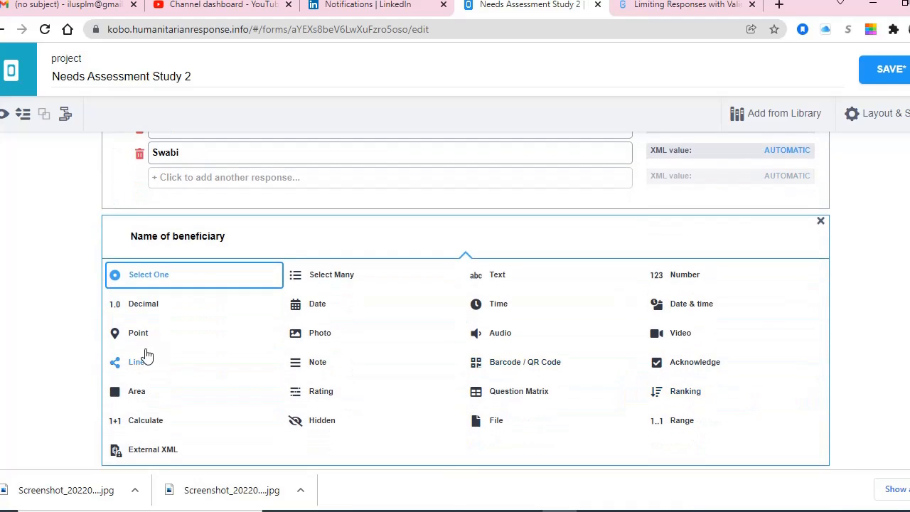
{"action": "left_click", "coordinate": [497, 282]}
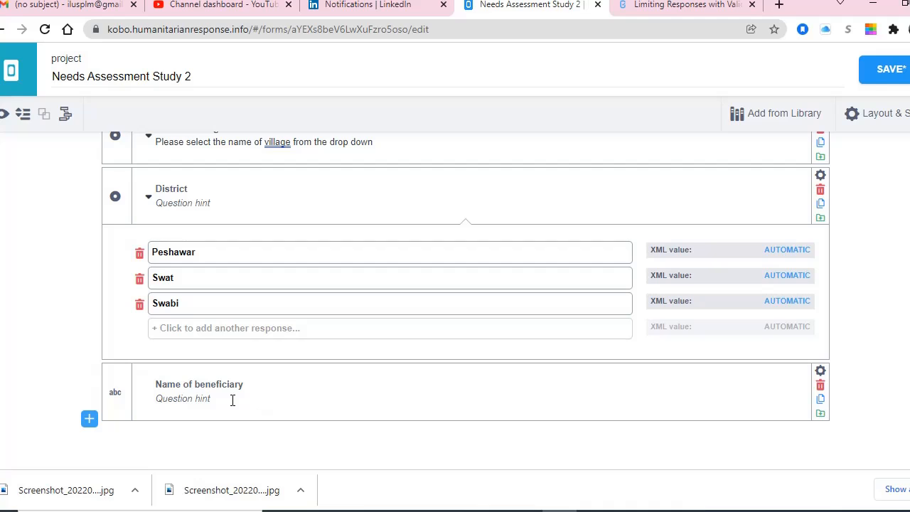
Set Mandatory Response to Yes in the settings of the Name of Village question.
{"action": "scroll", "coordinate": [290, 336], "scroll_direction": "up", "scroll_amount": 1}
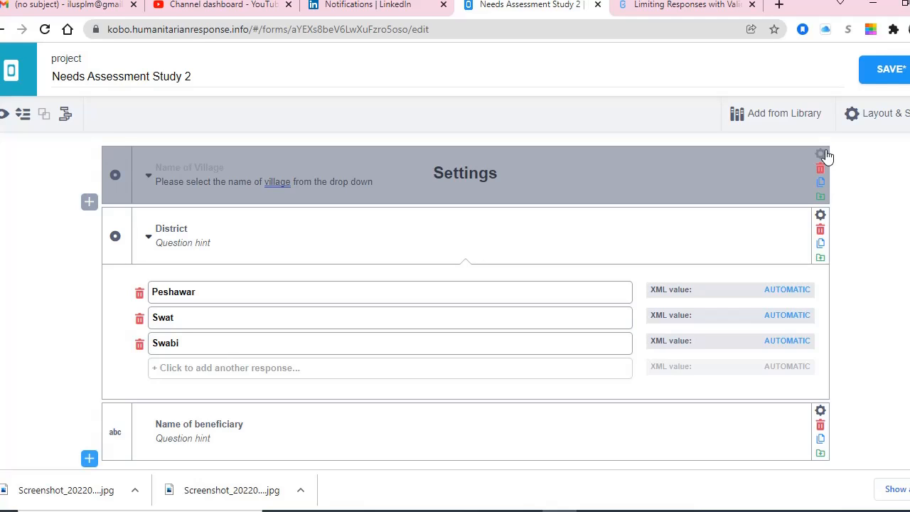
{"action": "left_click", "coordinate": [821, 155]}
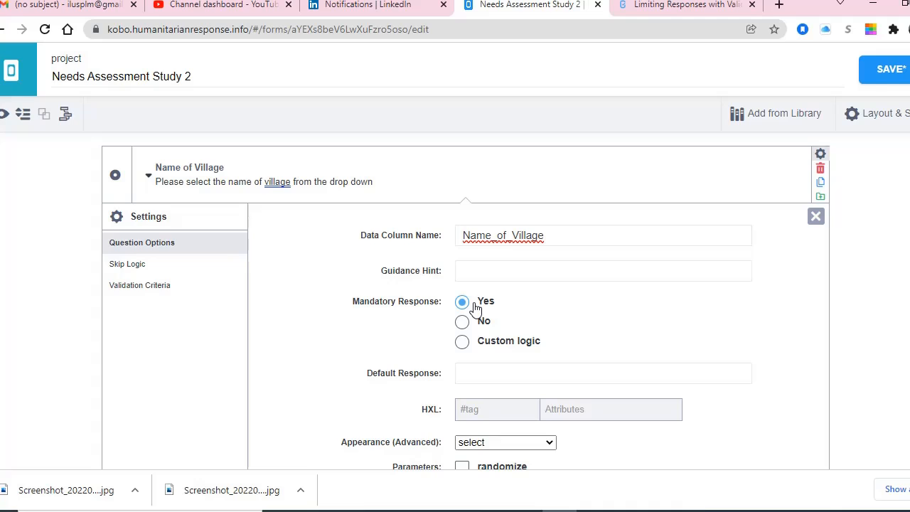
{"action": "left_click", "coordinate": [462, 323]}
{"action": "left_click", "coordinate": [463, 302]}
Examine the skip logic and validation criteria settings of the Name of Village question, and close its settings.
{"action": "left_click", "coordinate": [132, 265]}
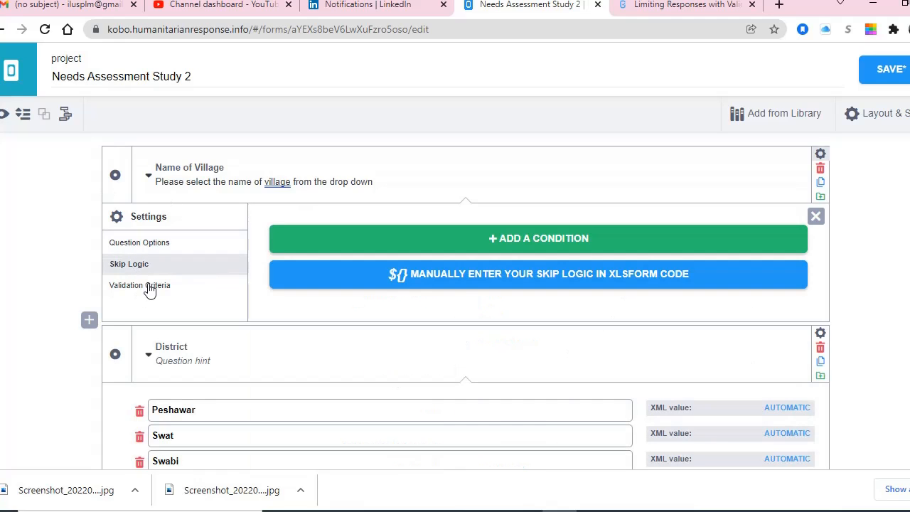
{"action": "left_click", "coordinate": [150, 287]}
{"action": "left_click", "coordinate": [146, 265]}
{"action": "left_click", "coordinate": [152, 246]}
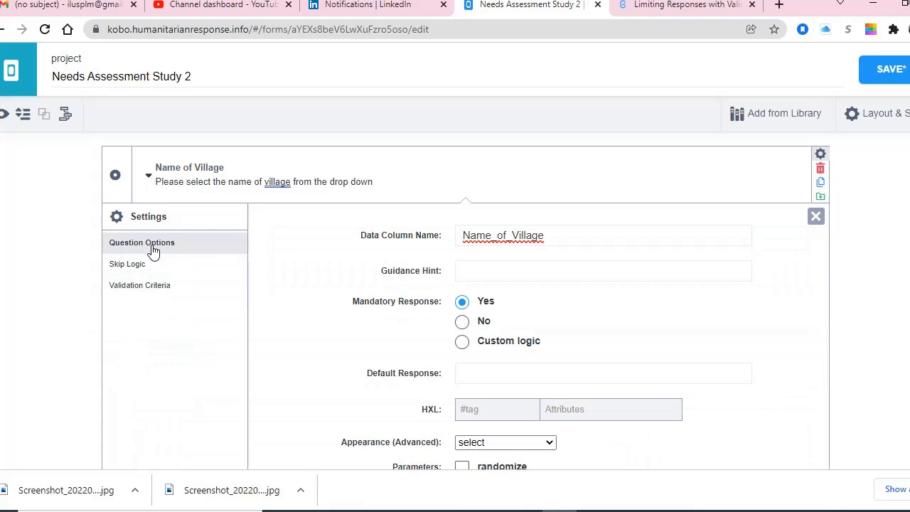
{"action": "left_click", "coordinate": [821, 154]}
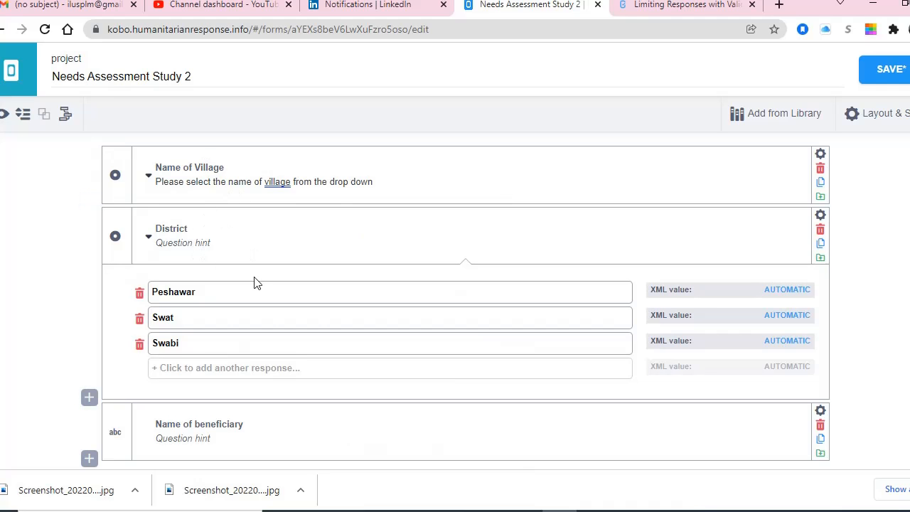
Switch to Excel and copy the Father/ Spouse Name column heading from the household assessment workbook.
{"action": "scroll", "coordinate": [256, 282], "scroll_direction": "down", "scroll_amount": 1}
{"action": "key", "text": "alt+Tab"}
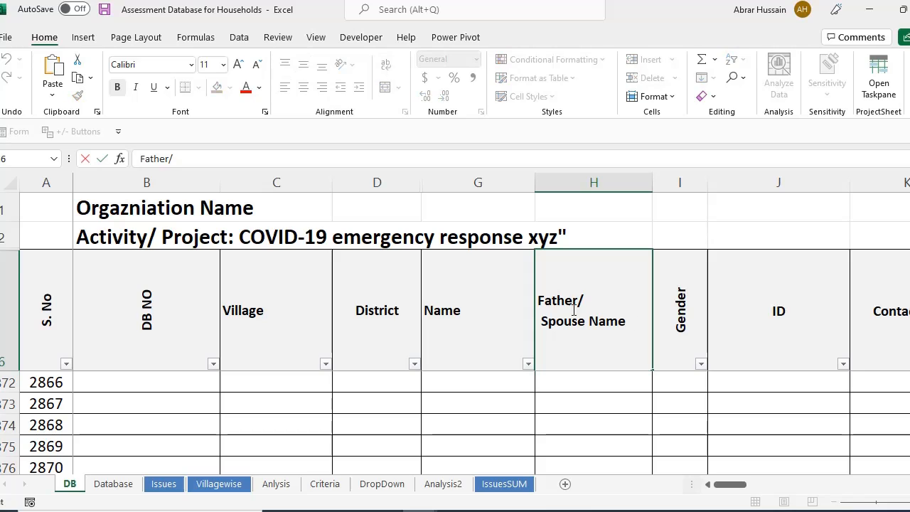
{"action": "key", "text": "ctrl+a"}
{"action": "left_click", "coordinate": [482, 307]}
Switch back to Chrome and start a new question below Name of beneficiary with the copied heading.
{"action": "key", "text": "alt+Tab"}
{"action": "left_click", "coordinate": [88, 422]}
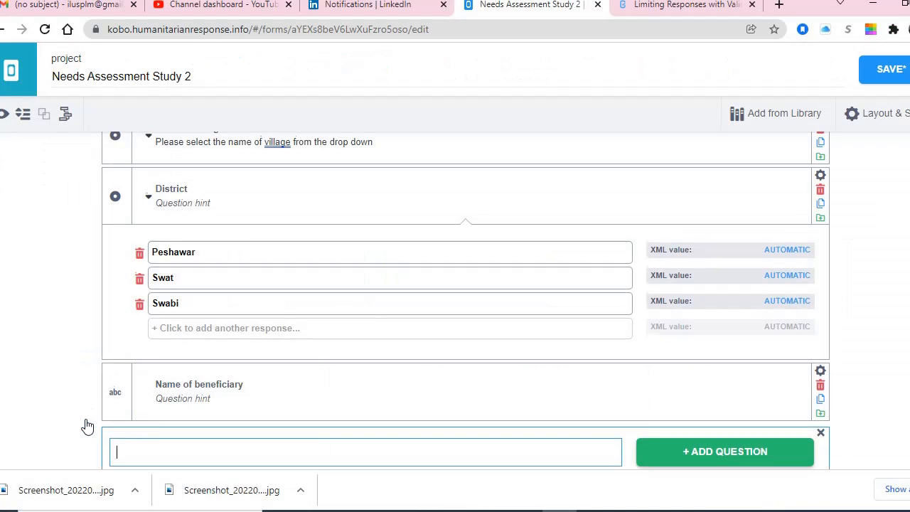
{"action": "key", "text": "ctrl+v"}
Replace the slash in the new question's title with an underscore and add Father_Spouse Name as a Text question.
{"action": "key", "text": "Left"}
{"action": "key", "text": "Left"}
{"action": "key", "text": "Left"}
{"action": "key", "text": "Left"}
{"action": "key", "text": "Left"}
{"action": "key", "text": "Left"}
{"action": "key", "text": "Left"}
{"action": "key", "text": "Left"}
{"action": "key", "text": "Left"}
{"action": "key", "text": "Left"}
{"action": "key", "text": "Left"}
{"action": "key", "text": "Left"}
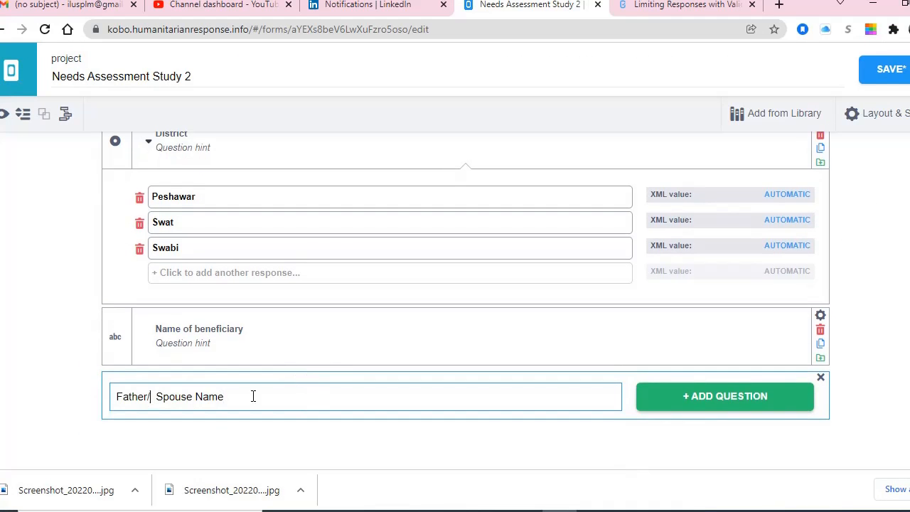
{"action": "key", "text": "BackSpace"}
{"action": "key", "text": "Delete"}
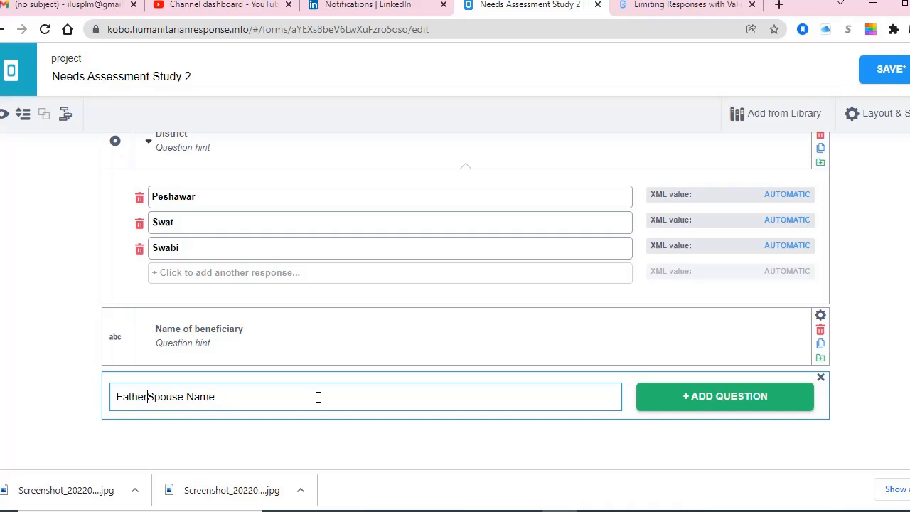
{"action": "type", "text": "_"}
{"action": "key", "text": "shift+Home"}
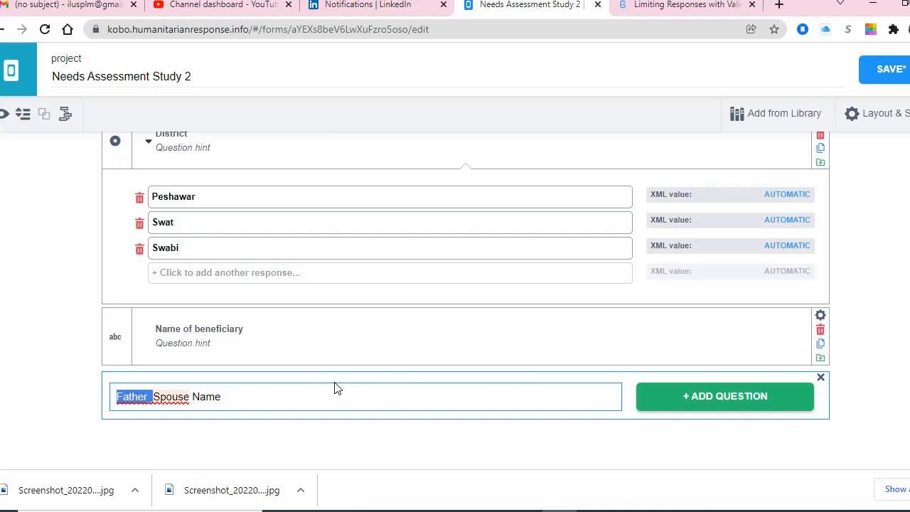
{"action": "type", "text": "/"}
{"action": "key", "text": "ctrl+z"}
{"action": "key", "text": "Right"}
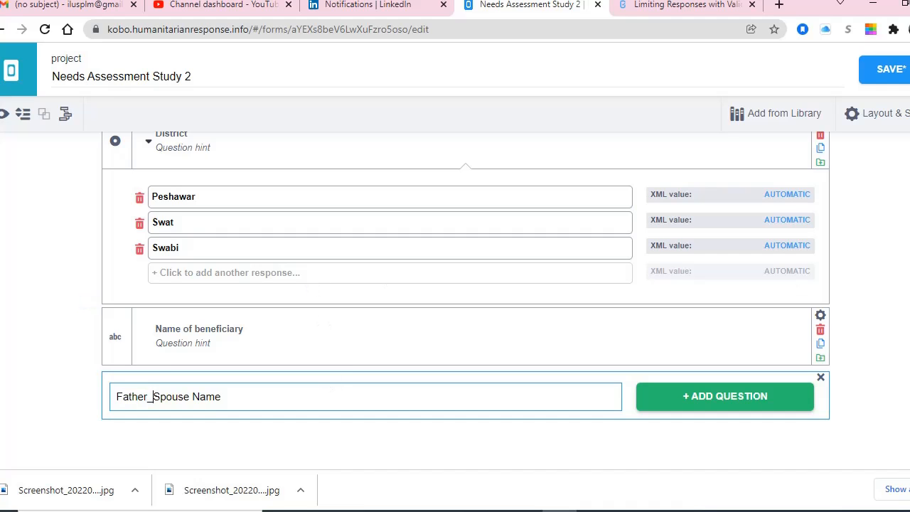
{"action": "left_click", "coordinate": [725, 397]}
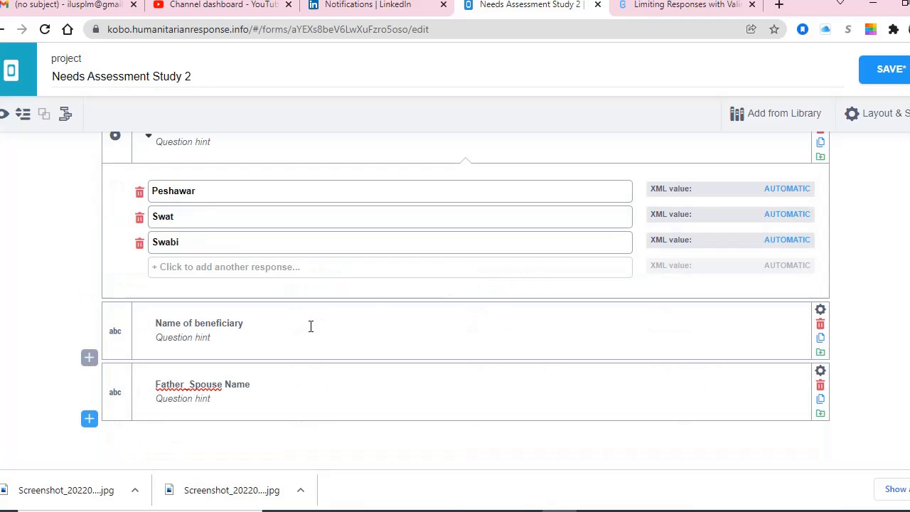
Start another question below Father_Spouse Name and copy the Gender column heading from the household assessment workbook in Excel.
{"action": "left_click", "coordinate": [88, 418]}
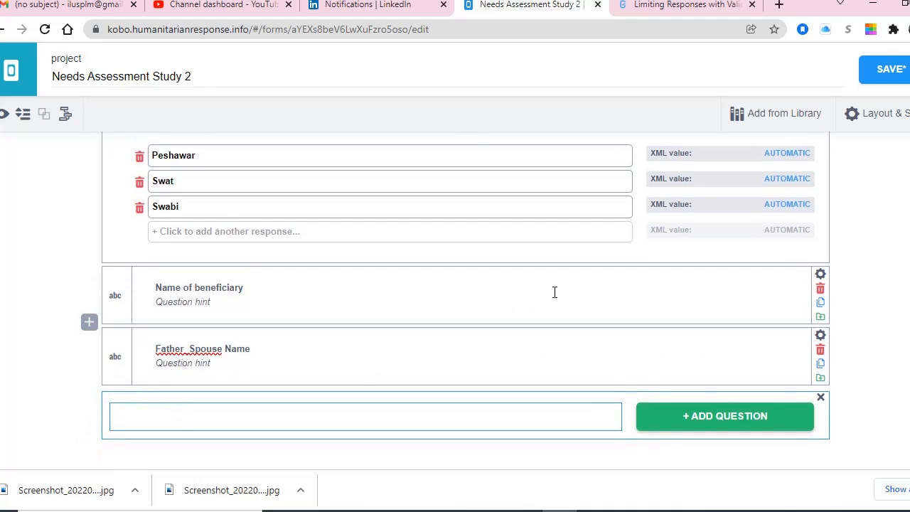
{"action": "key", "text": "alt+Tab"}
{"action": "left_click", "coordinate": [593, 309]}
{"action": "double_click", "coordinate": [694, 331]}
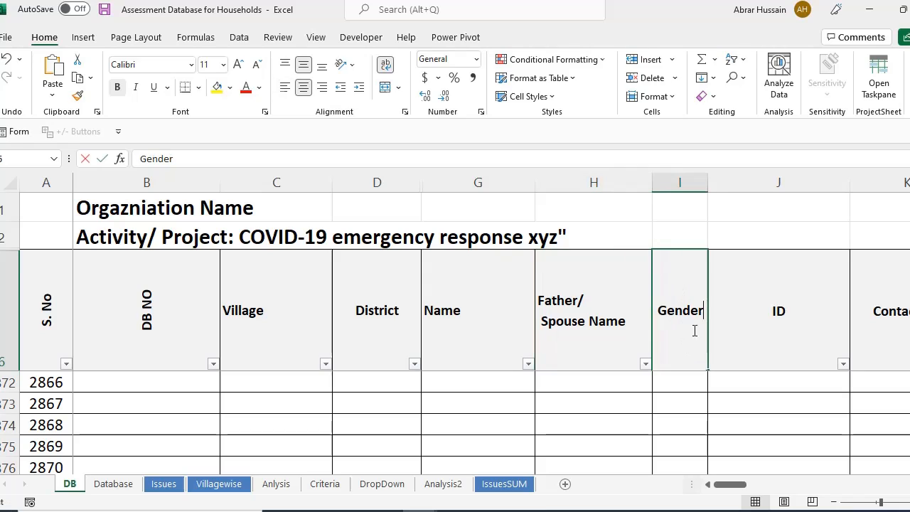
{"action": "left_click_drag", "start_coordinate": [704, 311], "coordinate": [642, 311]}
{"action": "key", "text": "ctrl+c"}
{"action": "left_click", "coordinate": [594, 312]}
Switch back to Chrome and add a Select One question titled Gender, using the copied heading.
{"action": "key", "text": "alt+Tab"}
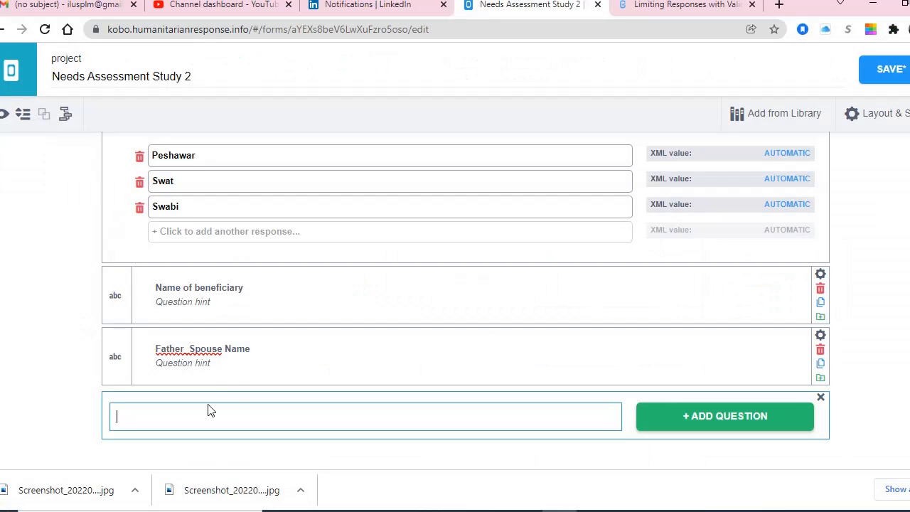
{"action": "key", "text": "ctrl+v"}
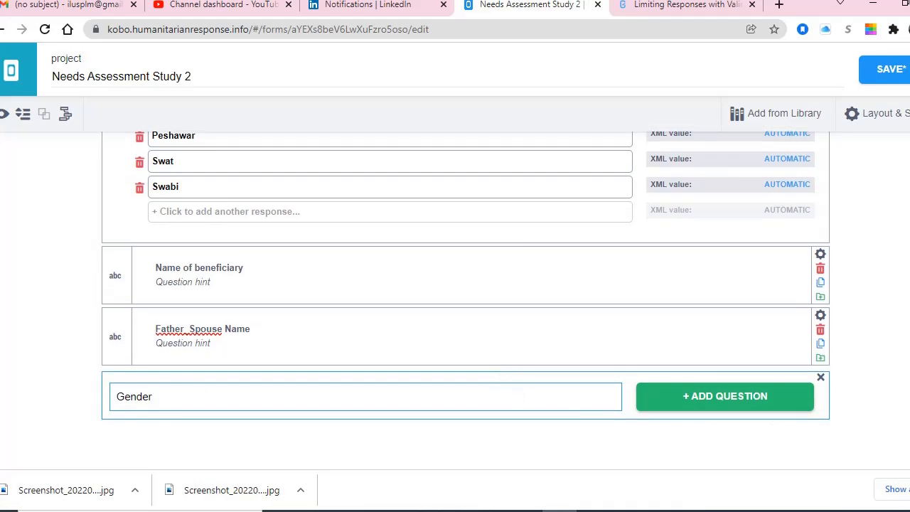
{"action": "left_click", "coordinate": [717, 402]}
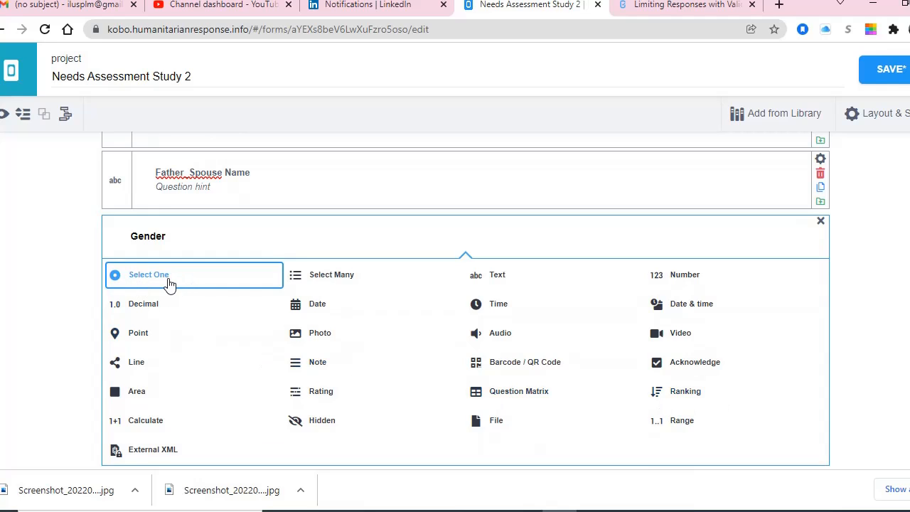
{"action": "left_click", "coordinate": [169, 283]}
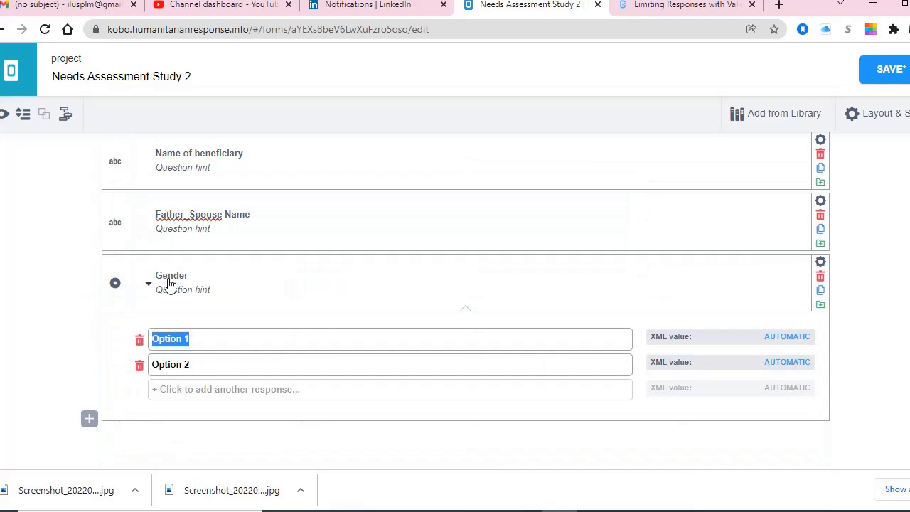
Enter Male, Female and Prefer not to say as the response options of the Gender question.
{"action": "type", "text": "Male"}
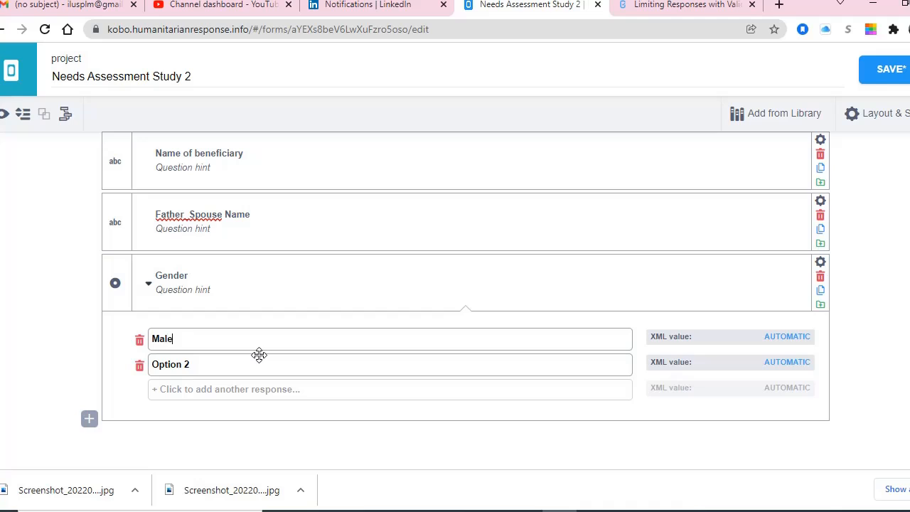
{"action": "left_click_drag", "start_coordinate": [212, 361], "coordinate": [98, 361]}
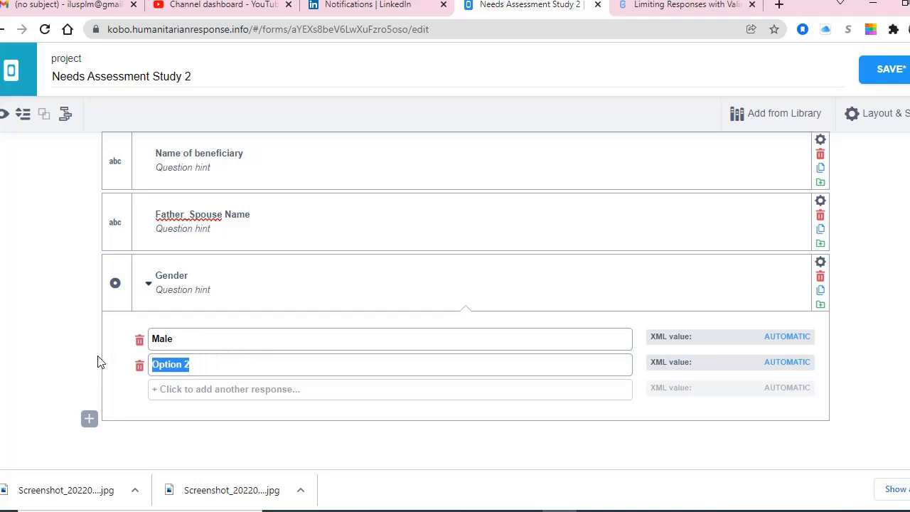
{"action": "type", "text": "Female"}
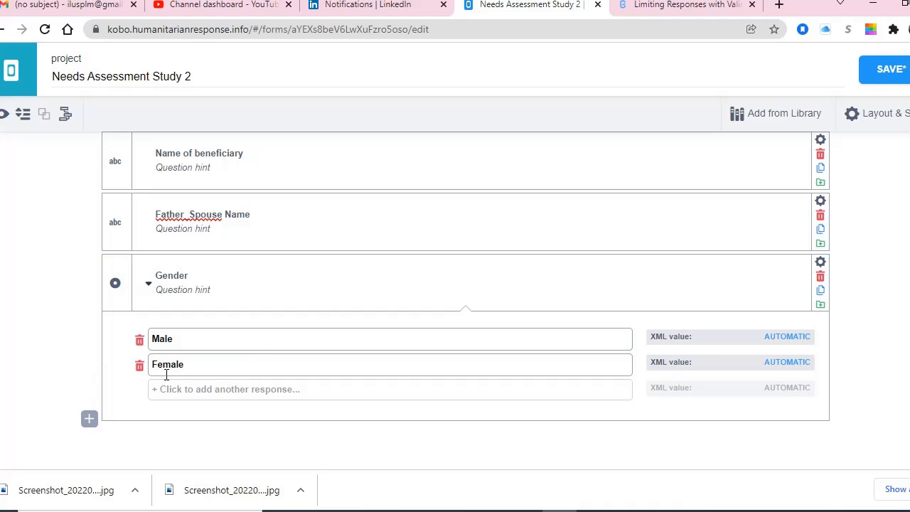
{"action": "left_click", "coordinate": [168, 390]}
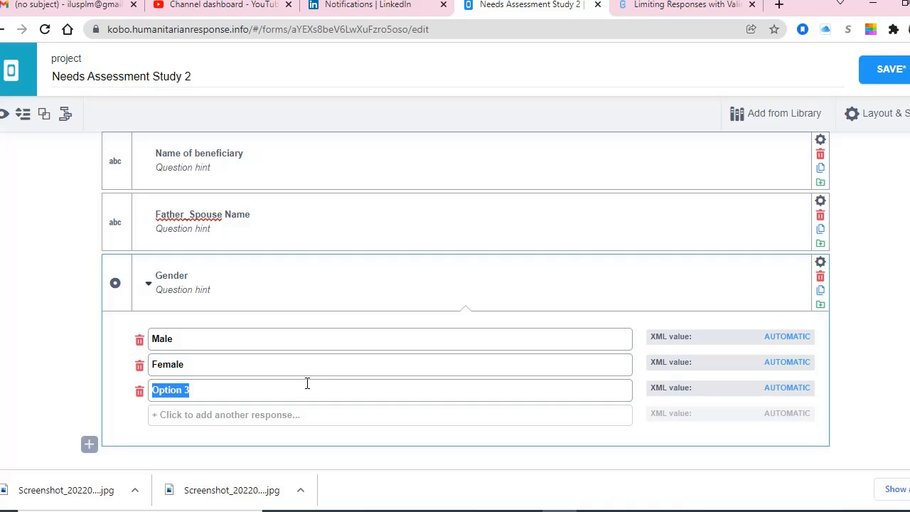
{"action": "type", "text": "Prefer not to say"}
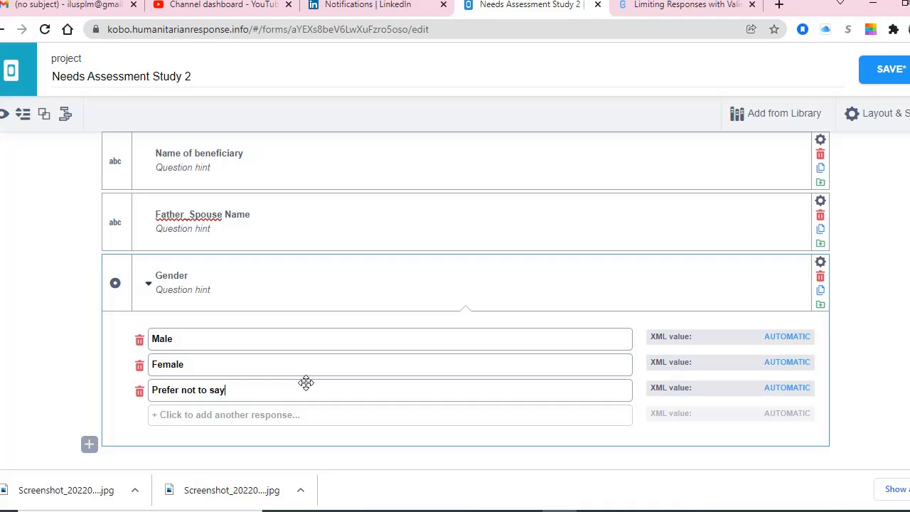
Set Mandatory Response to Yes for the Gender question and the Name of beneficiary question.
{"action": "scroll", "coordinate": [306, 383], "scroll_direction": "down", "scroll_amount": 1}
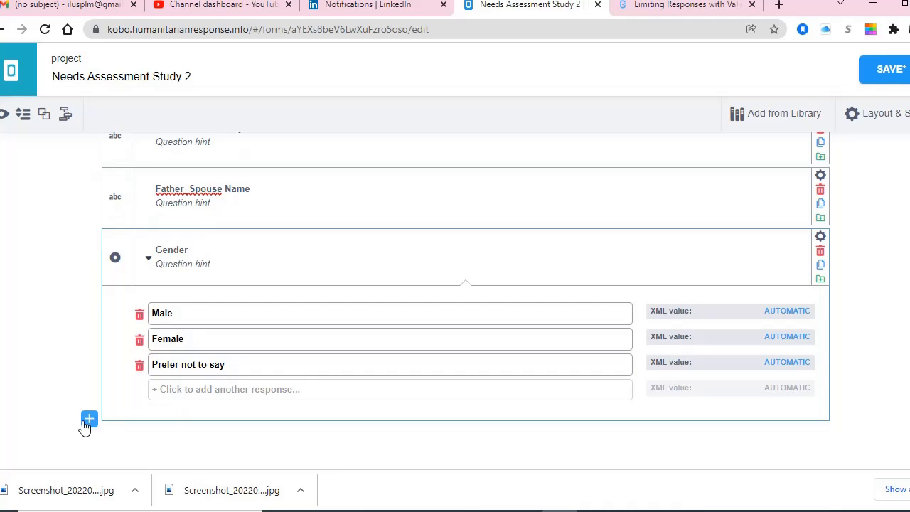
{"action": "left_click", "coordinate": [820, 236]}
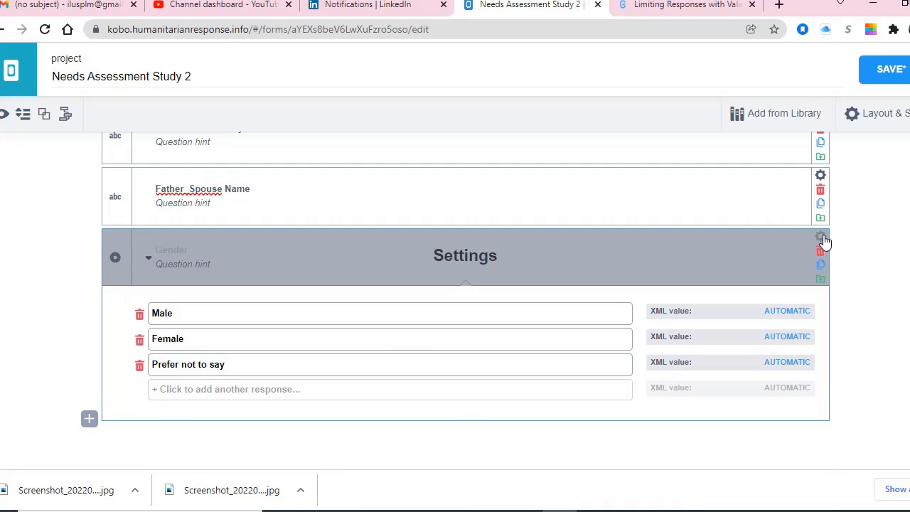
{"action": "left_click", "coordinate": [462, 384]}
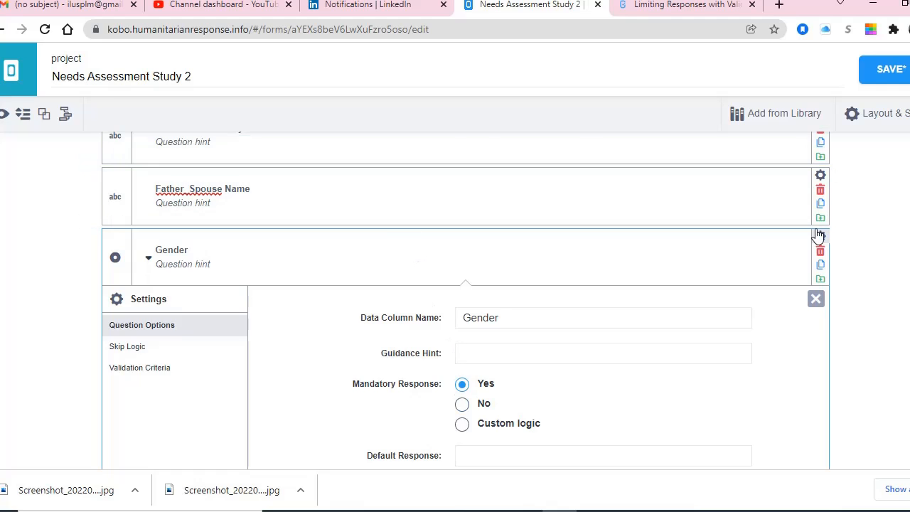
{"action": "left_click", "coordinate": [816, 299]}
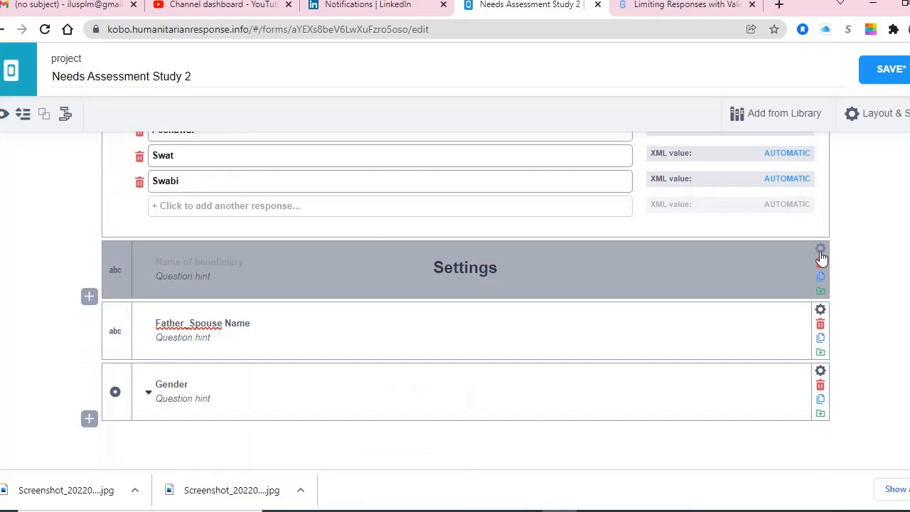
{"action": "left_click", "coordinate": [821, 250]}
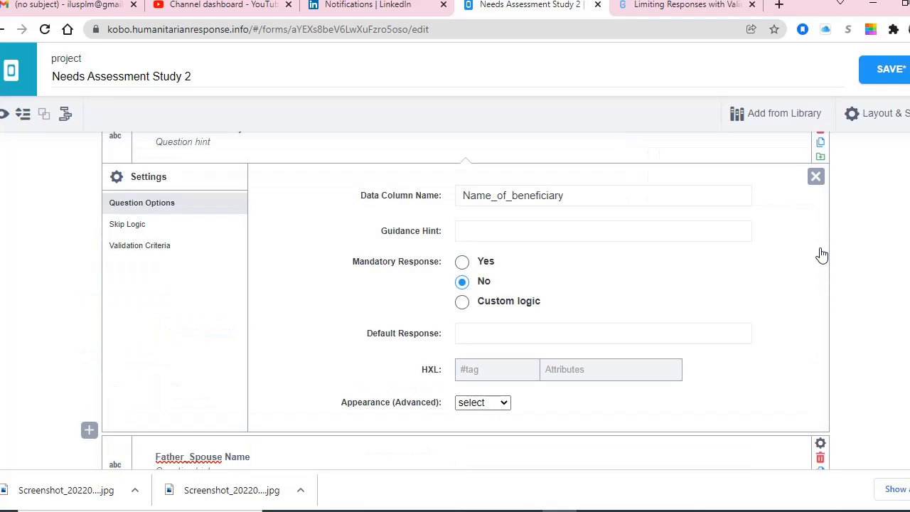
{"action": "left_click", "coordinate": [468, 263]}
{"action": "left_click", "coordinate": [815, 177]}
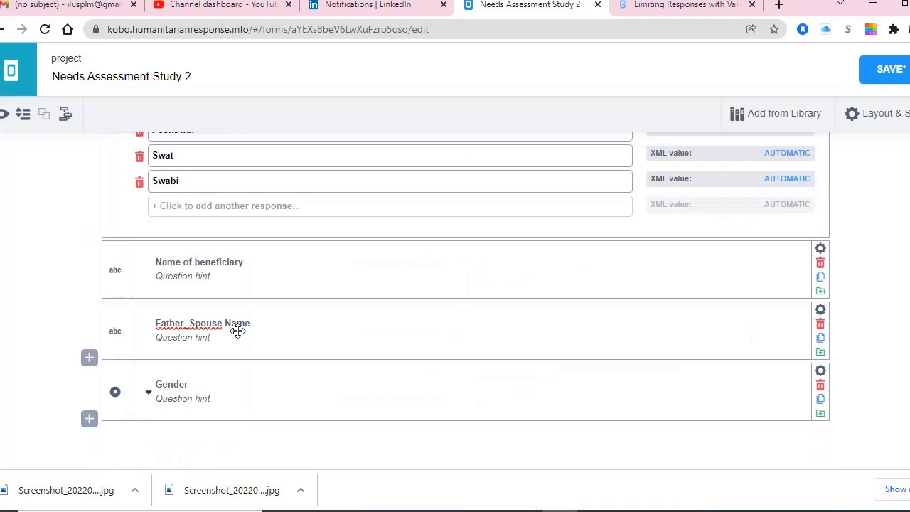
Set Mandatory Response to Yes for the District question and save the form.
{"action": "scroll", "coordinate": [446, 230], "scroll_direction": "up", "scroll_amount": 3}
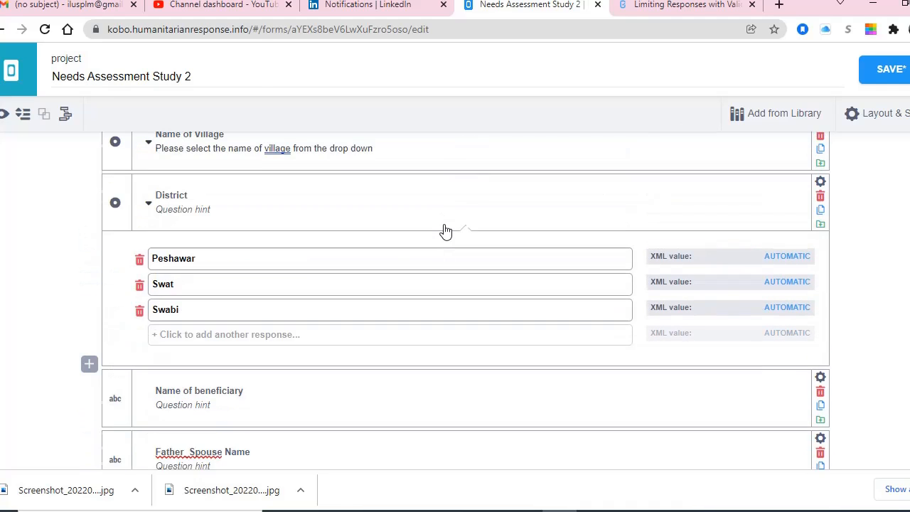
{"action": "left_click", "coordinate": [820, 215]}
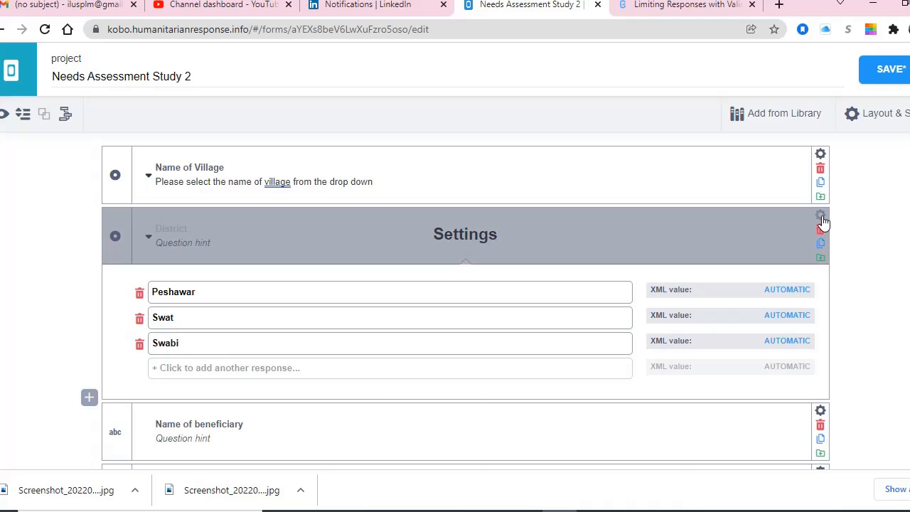
{"action": "left_click", "coordinate": [462, 362]}
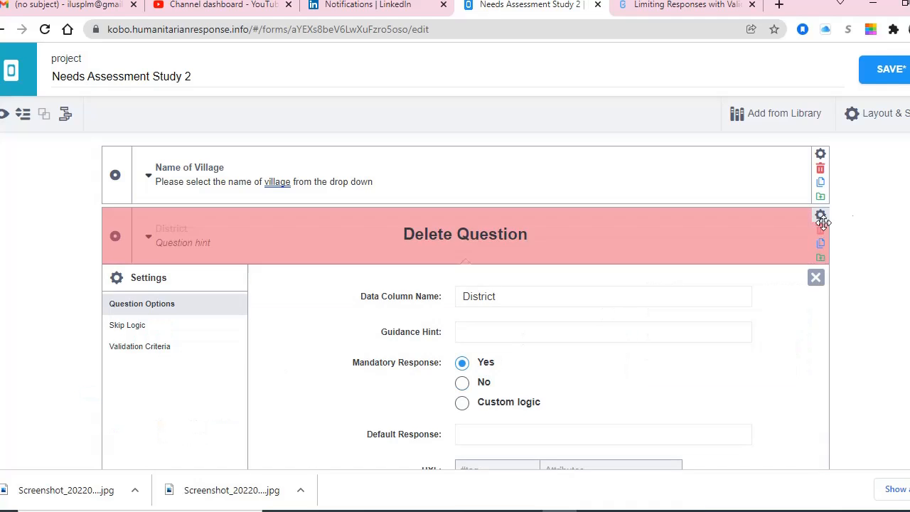
{"action": "left_click", "coordinate": [820, 216]}
{"action": "left_click", "coordinate": [860, 71]}
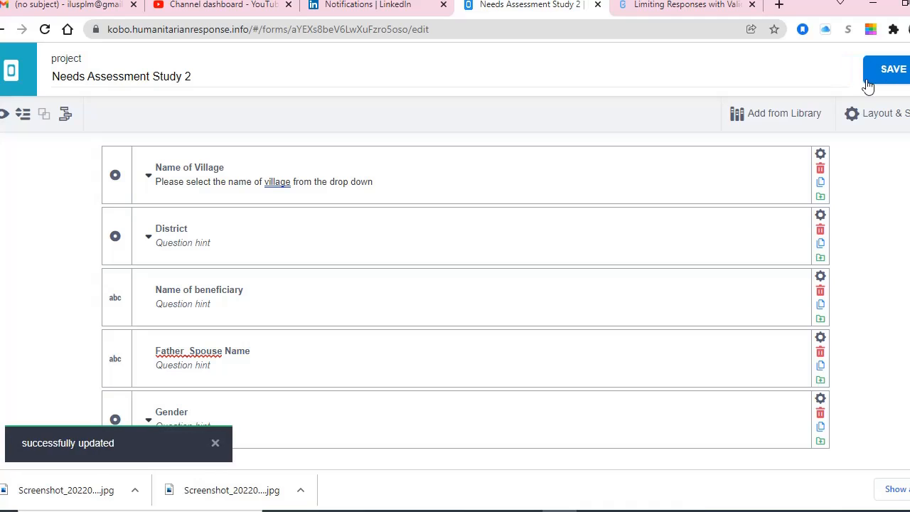
Switch to the Excel household database and copy the ID column heading's text.
{"action": "scroll", "coordinate": [308, 359], "scroll_direction": "down", "scroll_amount": 1}
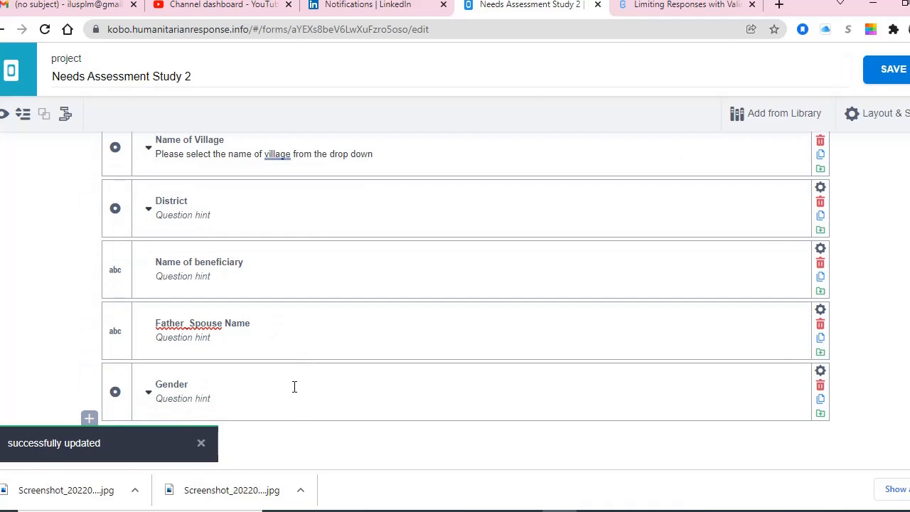
{"action": "key", "text": "alt+Tab"}
{"action": "double_click", "coordinate": [812, 314]}
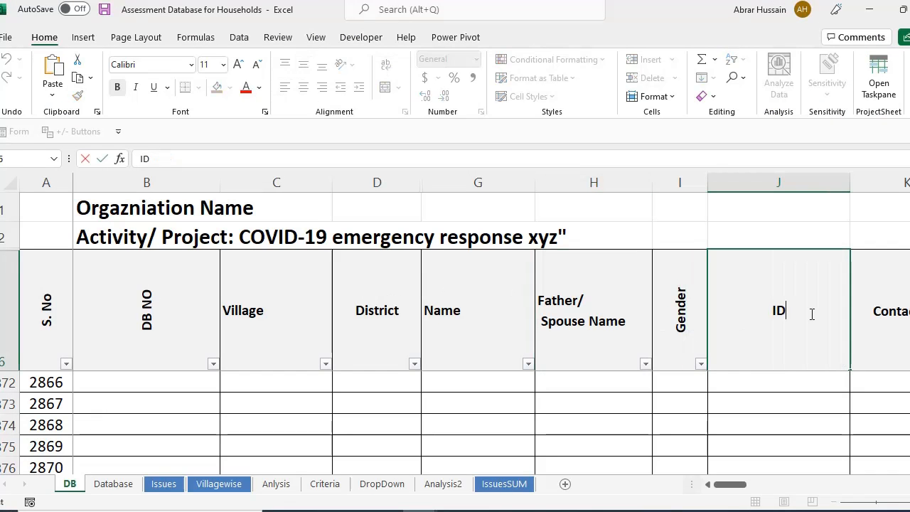
{"action": "left_click_drag", "start_coordinate": [810, 315], "coordinate": [729, 301]}
{"action": "left_click", "coordinate": [782, 374]}
Switch back to Chrome and add a Text question titled ID after the Gender question, using the copied heading.
{"action": "key", "text": "alt+Tab"}
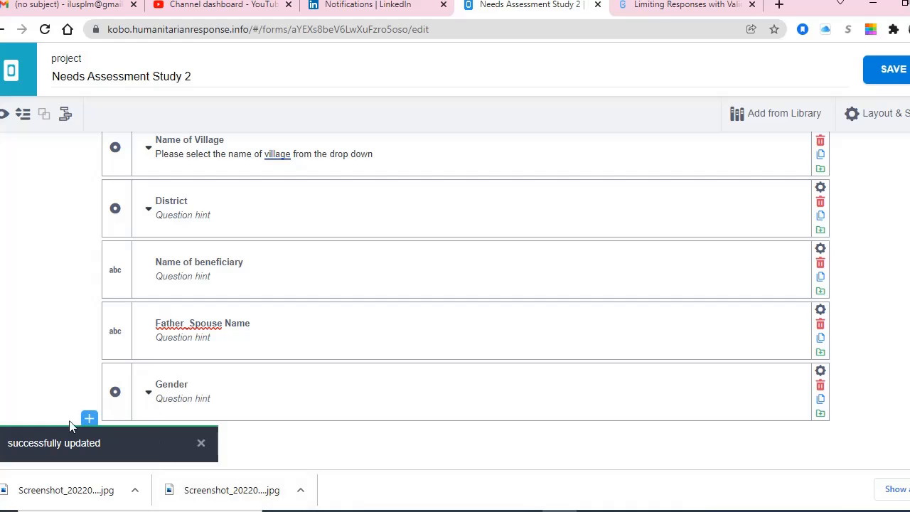
{"action": "left_click", "coordinate": [89, 418]}
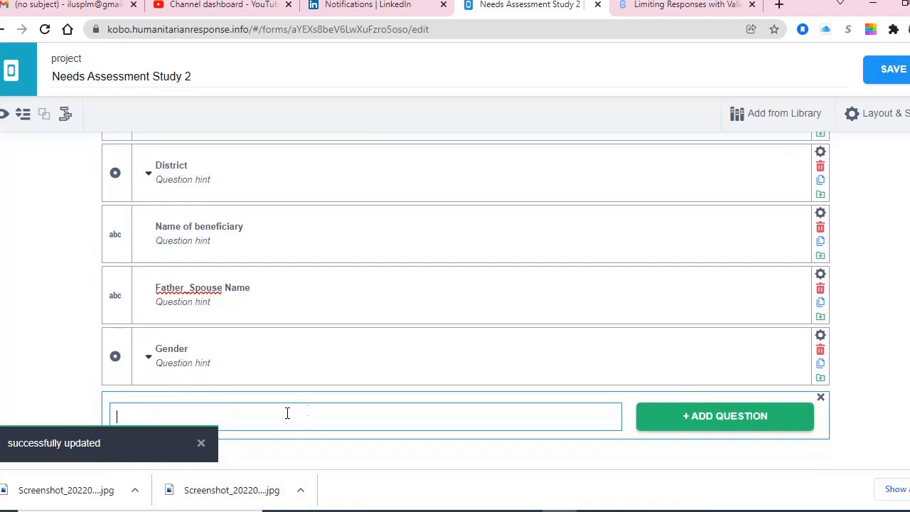
{"action": "left_click", "coordinate": [201, 445]}
{"action": "left_click", "coordinate": [148, 423]}
{"action": "scroll", "coordinate": [387, 383], "scroll_direction": "down", "scroll_amount": 1}
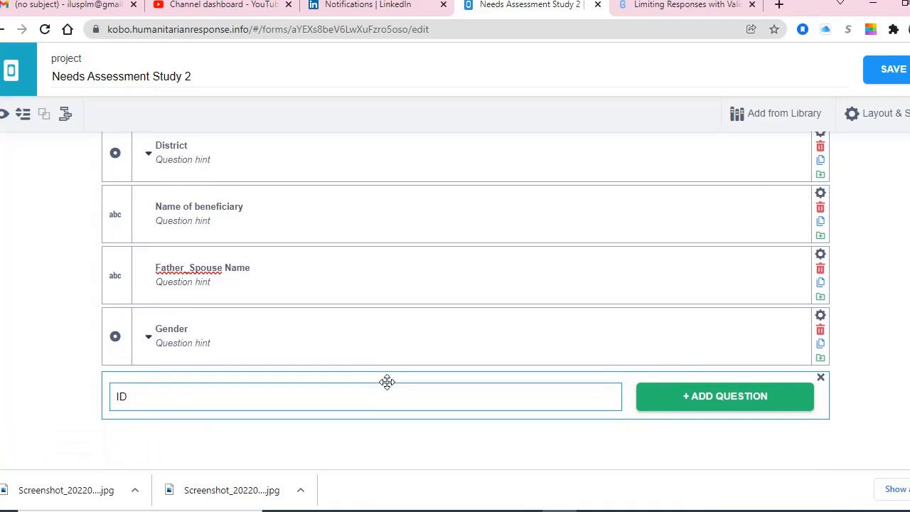
{"action": "left_click", "coordinate": [727, 409]}
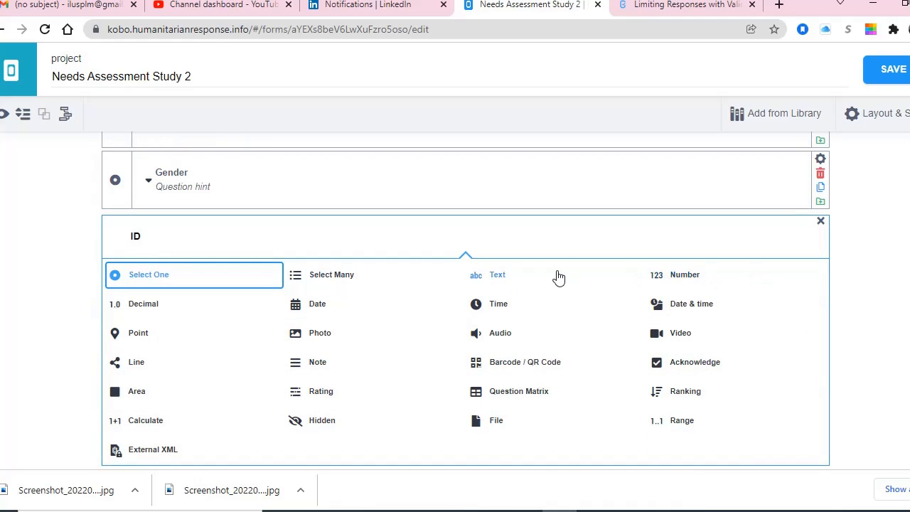
{"action": "left_click", "coordinate": [497, 281]}
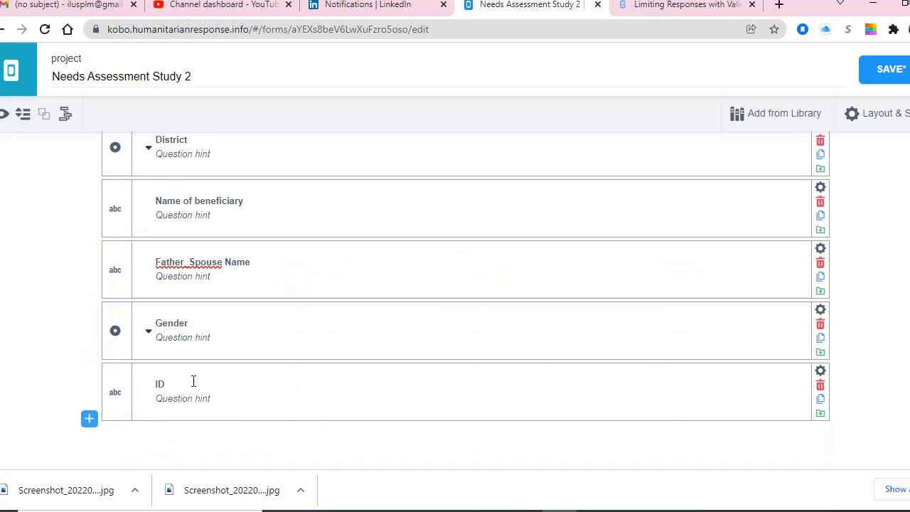
Set Mandatory Response to Yes for the ID question and close its settings.
{"action": "key", "text": "alt+Tab"}
{"action": "key", "text": "alt+Tab"}
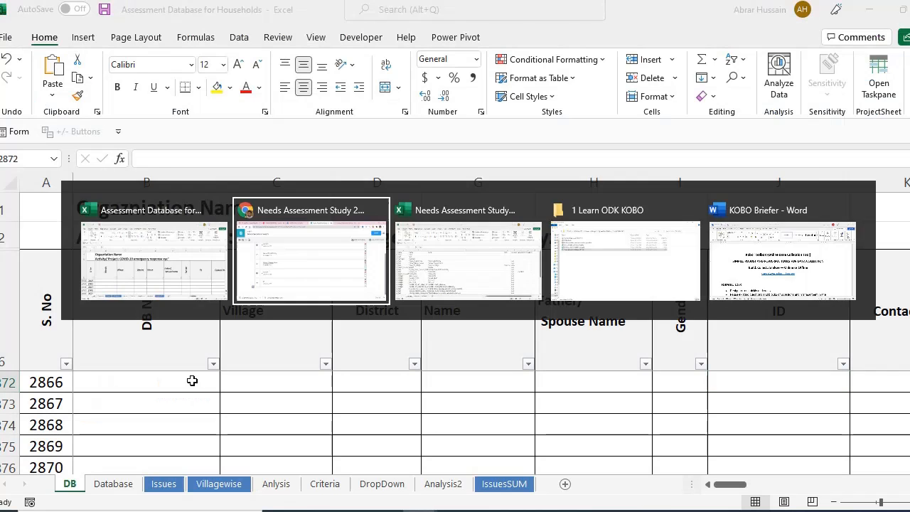
{"action": "left_click", "coordinate": [822, 373]}
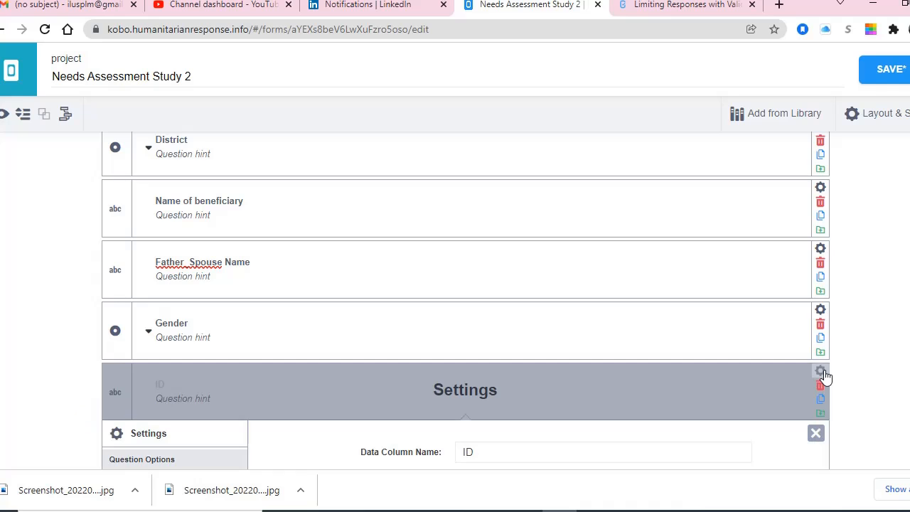
{"action": "scroll", "coordinate": [701, 389], "scroll_direction": "down", "scroll_amount": 3}
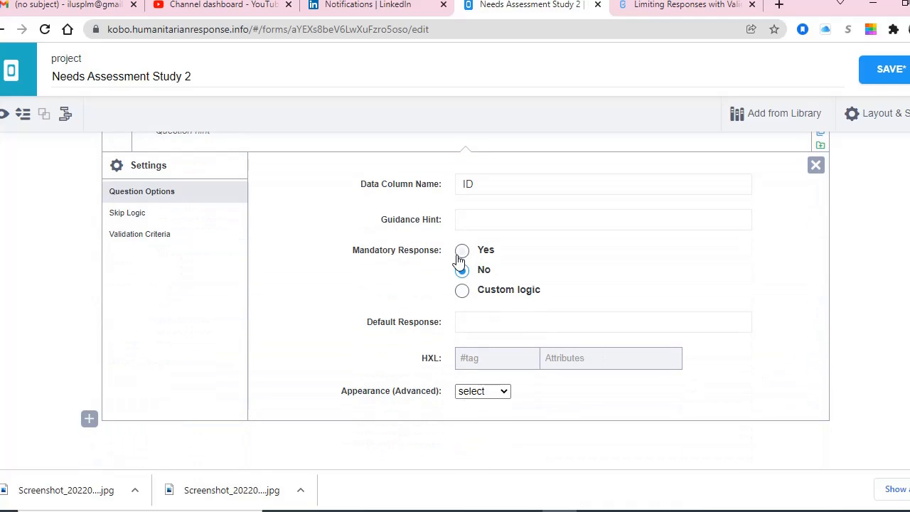
{"action": "left_click", "coordinate": [463, 250]}
{"action": "left_click", "coordinate": [815, 165]}
Switch to the Excel household database and copy the Contact No column heading's text.
{"action": "key", "text": "alt+Tab"}
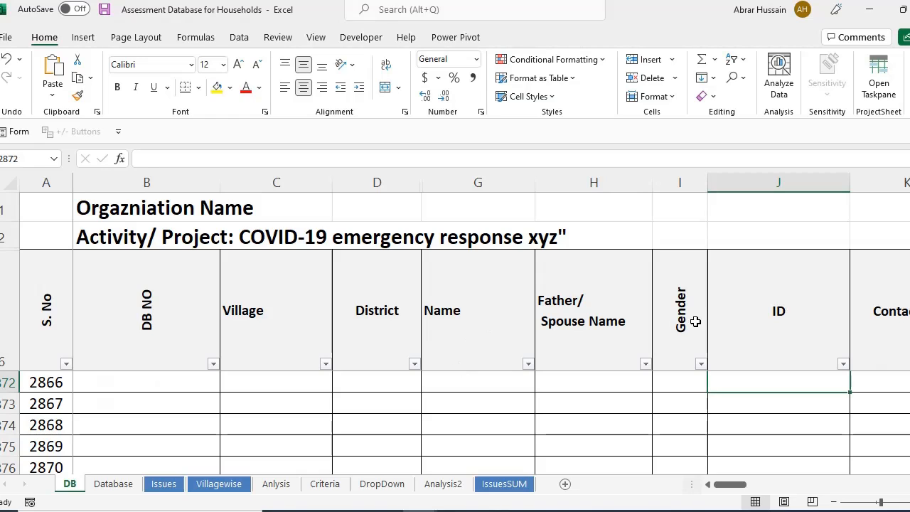
{"action": "left_click", "coordinate": [772, 319]}
{"action": "left_click", "coordinate": [854, 323]}
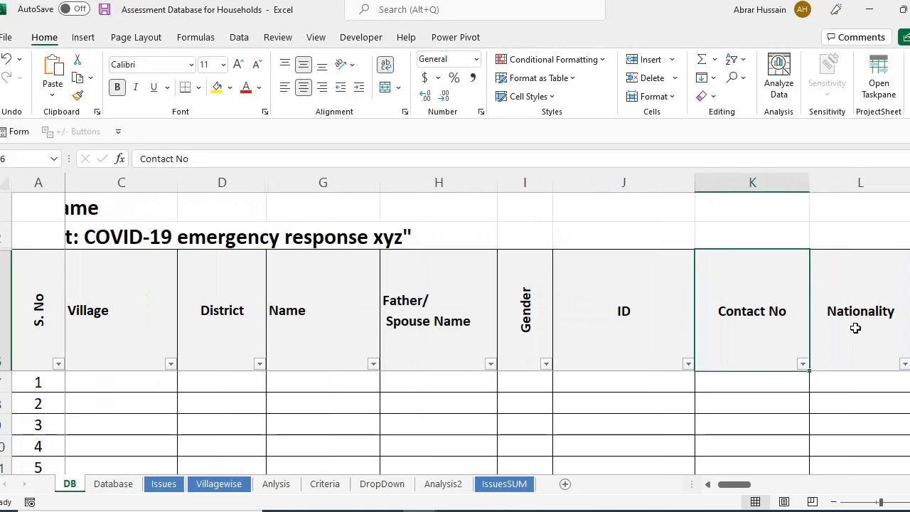
{"action": "key", "text": "F2"}
{"action": "key", "text": "ctrl+shift+Left"}
{"action": "key", "text": "ctrl+shift+Left"}
{"action": "key", "text": "ctrl+c"}
{"action": "left_click", "coordinate": [568, 301]}
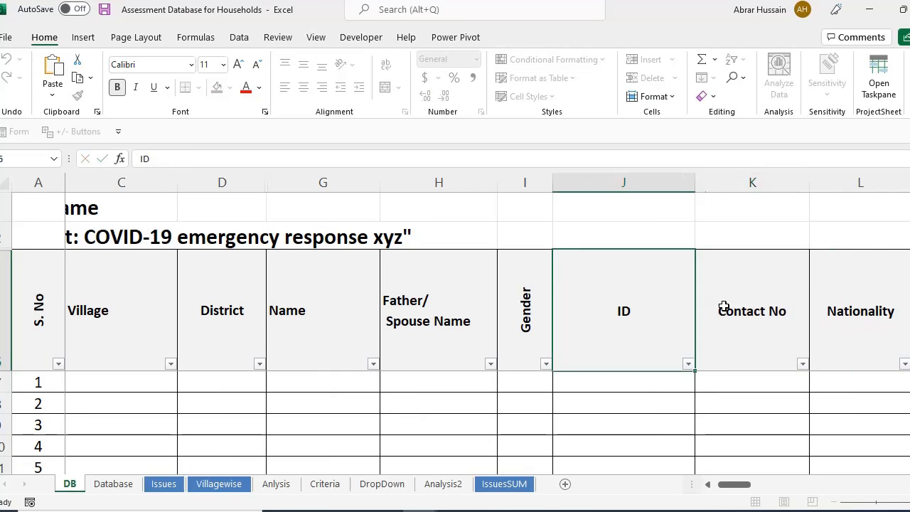
Switch back to Chrome and add a Text question titled Contact No below the ID question, using the copied heading.
{"action": "key", "text": "alt+Tab"}
{"action": "left_click", "coordinate": [92, 418]}
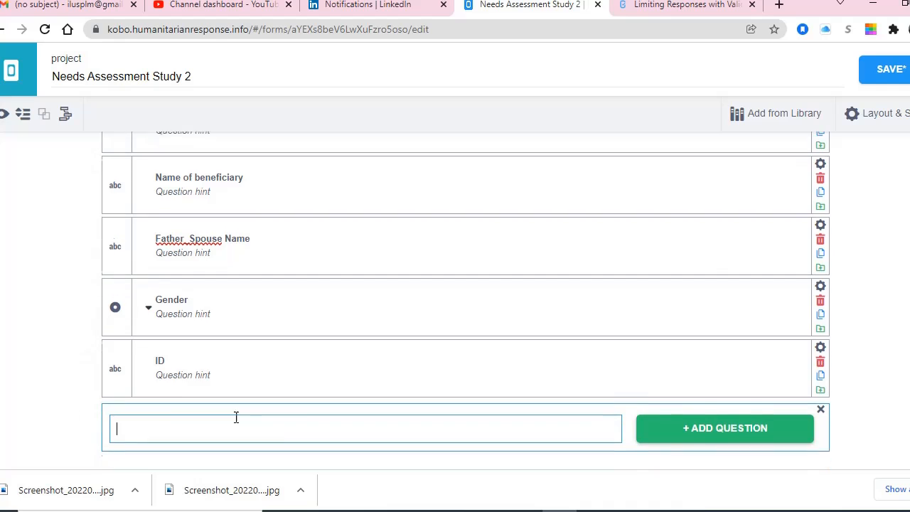
{"action": "scroll", "coordinate": [236, 418], "scroll_direction": "down", "scroll_amount": 1}
{"action": "key", "text": "ctrl+v"}
{"action": "left_click", "coordinate": [775, 398]}
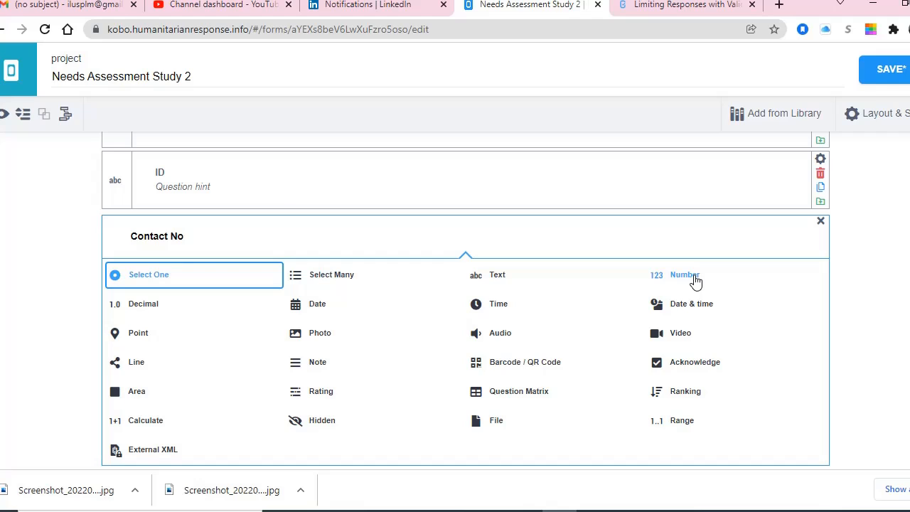
{"action": "left_click", "coordinate": [492, 282]}
Switch to the Excel household database and copy the Nationality column heading's text.
{"action": "key", "text": "alt+Tab"}
{"action": "left_click", "coordinate": [888, 341]}
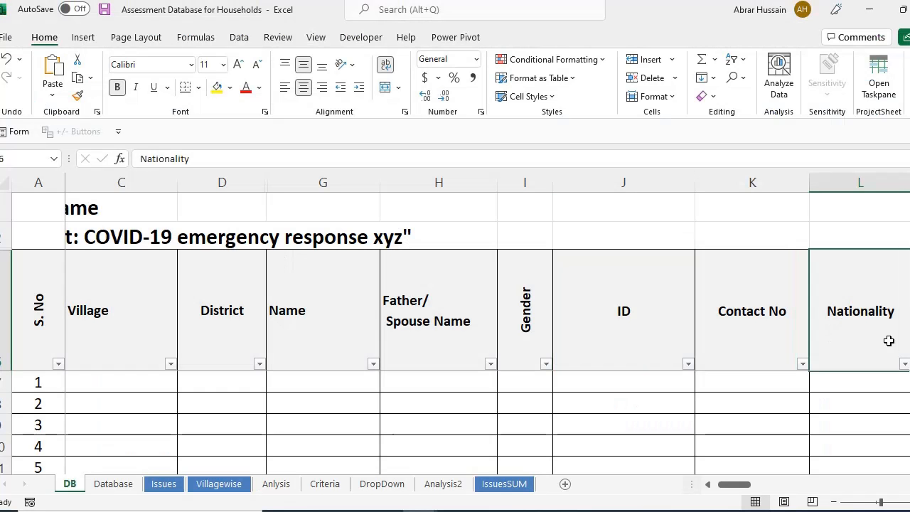
{"action": "double_click", "coordinate": [833, 313]}
{"action": "key", "text": "ctrl+c"}
{"action": "left_click", "coordinate": [750, 320]}
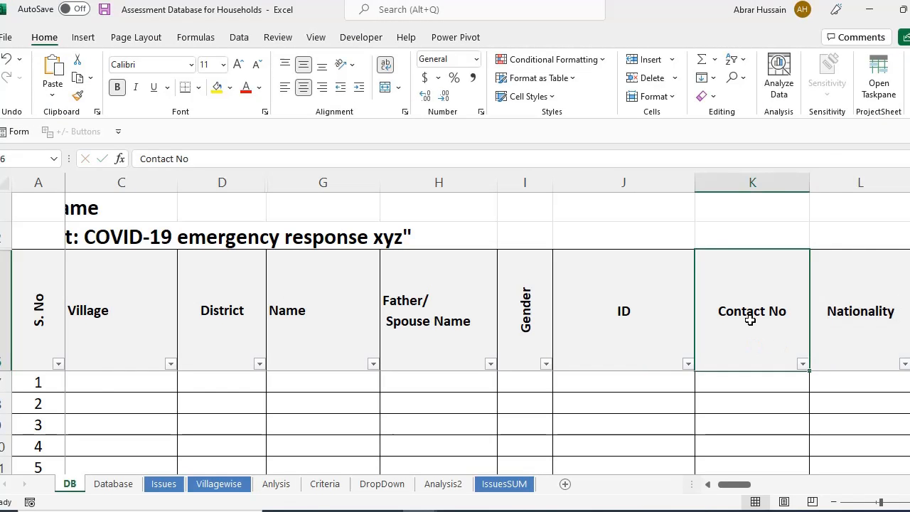
Switch back to Chrome and add a Select One question titled Nationality below Contact No, using the copied heading.
{"action": "key", "text": "alt+Tab"}
{"action": "key", "text": "ctrl+v"}
{"action": "left_click", "coordinate": [663, 430]}
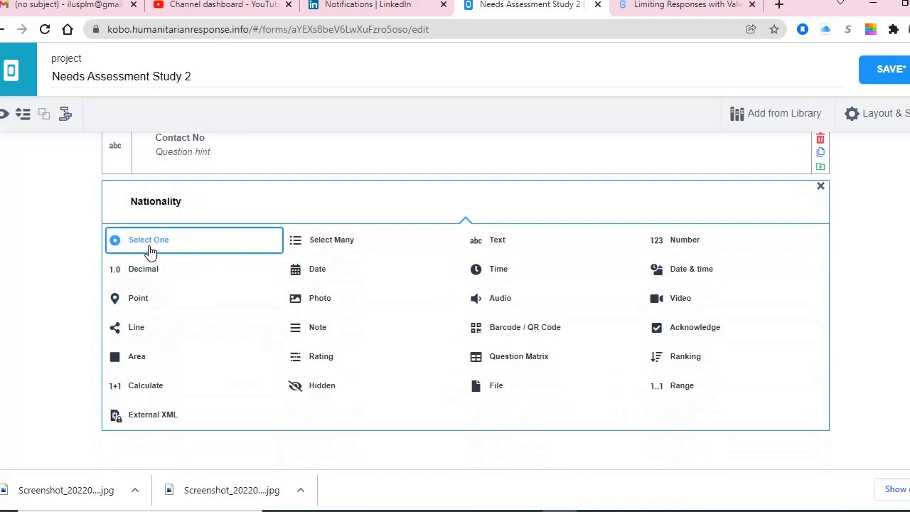
{"action": "left_click", "coordinate": [158, 242]}
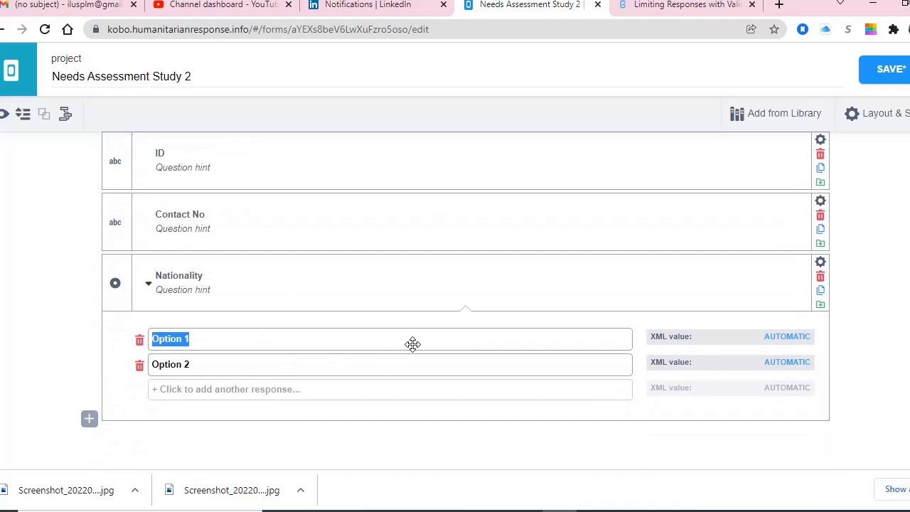
Enter Pakistani and Afghani as the response options of the Nationality question and start a new question below it.
{"action": "type", "text": "Pakistani"}
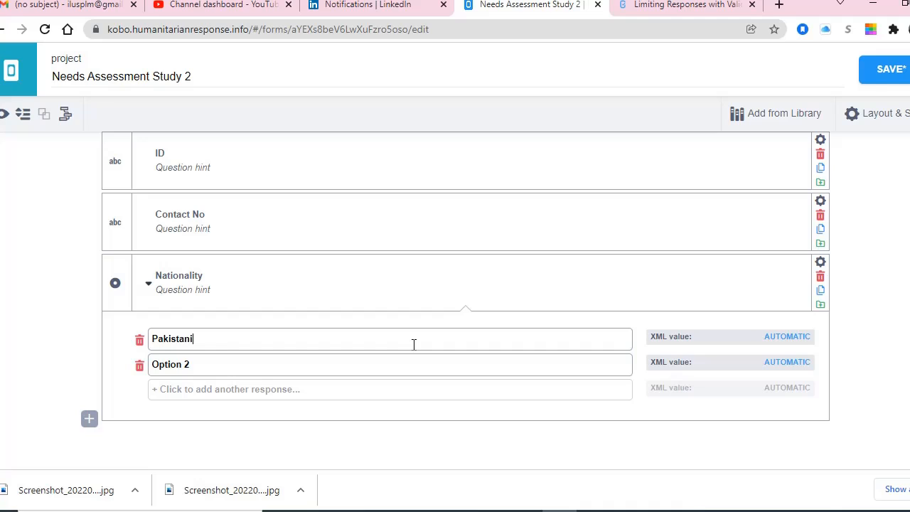
{"action": "key", "text": "Tab"}
{"action": "key", "text": "Tab"}
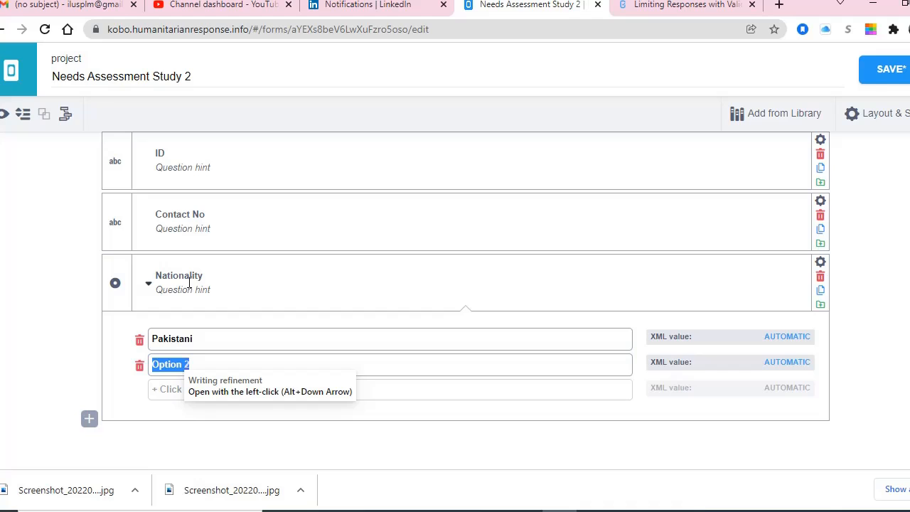
{"action": "type", "text": "Afghani"}
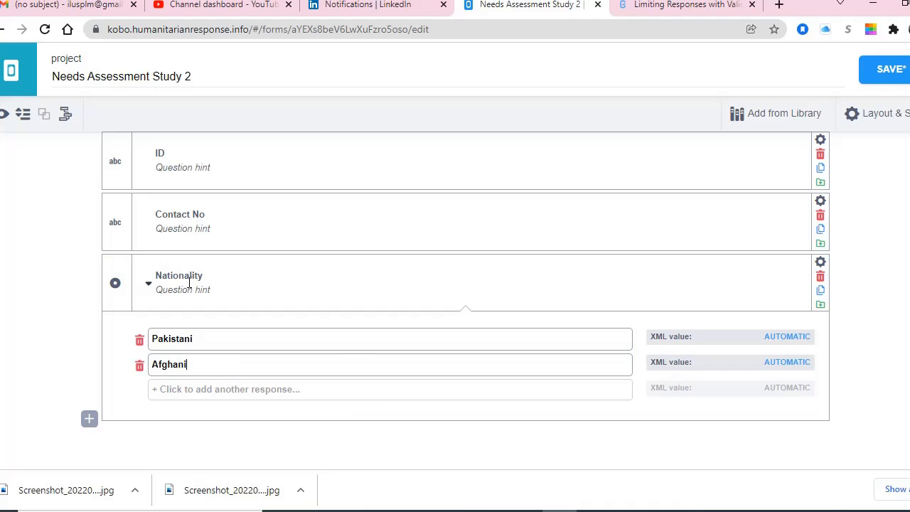
{"action": "left_click", "coordinate": [89, 418]}
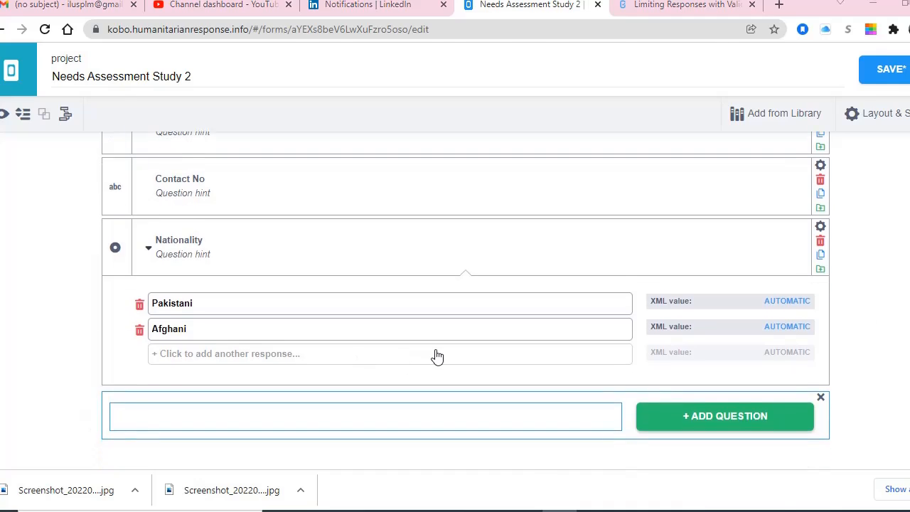
Switch to Excel and examine the column headings after Nationality, focusing on the family member headings from Male 18-60 to PWD.
{"action": "key", "text": "alt+Tab"}
{"action": "left_click", "coordinate": [874, 307]}
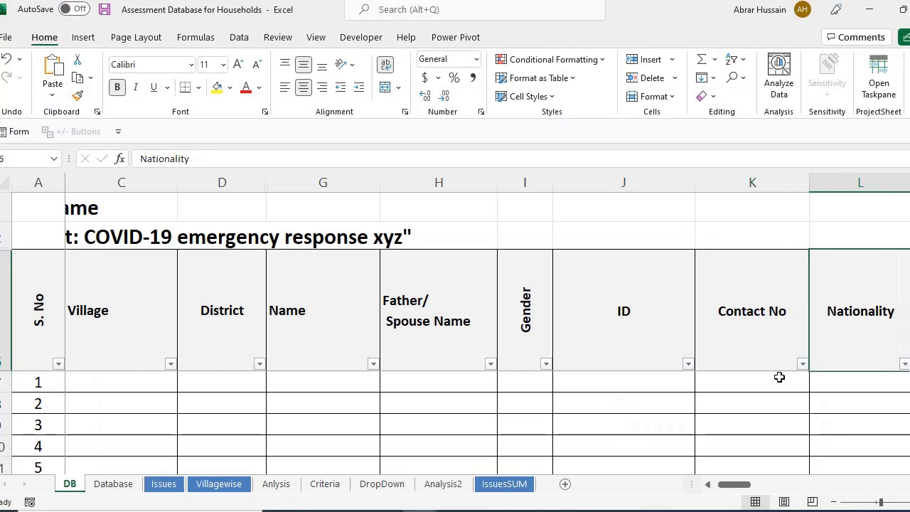
{"action": "key", "text": "Right"}
{"action": "key", "text": "Right"}
{"action": "key", "text": "Right"}
{"action": "key", "text": "Right"}
{"action": "key", "text": "Right"}
{"action": "key", "text": "Right"}
{"action": "key", "text": "Right"}
{"action": "key", "text": "Right"}
{"action": "key", "text": "Right"}
{"action": "key", "text": "Right"}
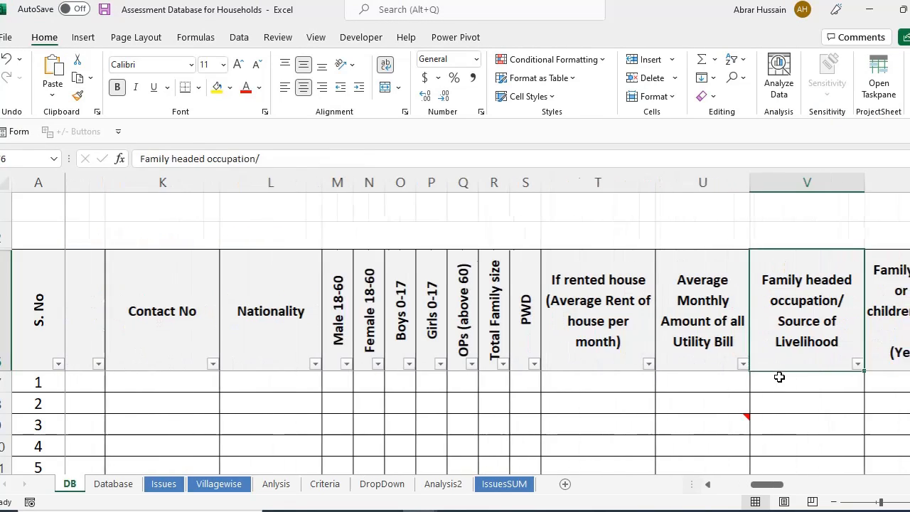
{"action": "key", "text": "Left"}
{"action": "key", "text": "Left"}
{"action": "key", "text": "Left"}
{"action": "key", "text": "Left"}
{"action": "key", "text": "Left"}
{"action": "key", "text": "Left"}
{"action": "key", "text": "Left"}
{"action": "key", "text": "Left"}
{"action": "key", "text": "Left"}
{"action": "key", "text": "shift+Right"}
{"action": "key", "text": "shift+Right"}
{"action": "key", "text": "shift+Right"}
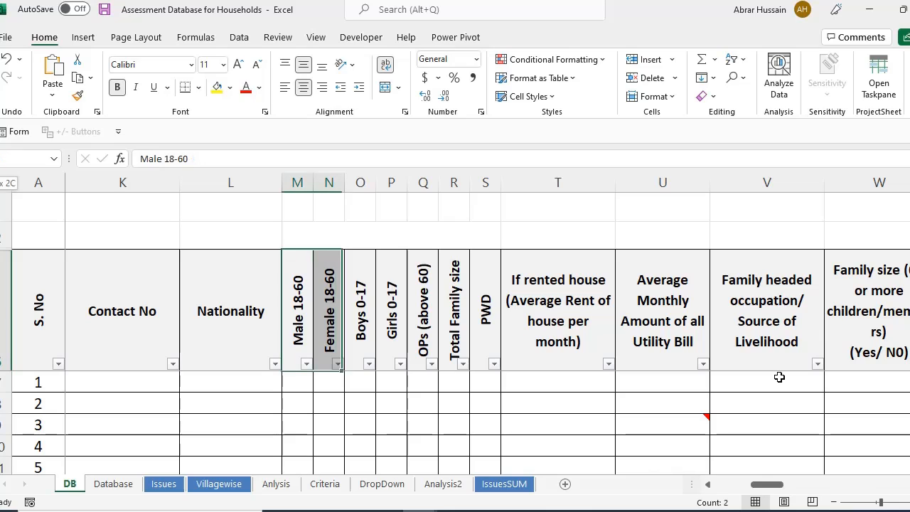
{"action": "key", "text": "shift+Right"}
{"action": "key", "text": "shift+Right"}
{"action": "key", "text": "shift+Right"}
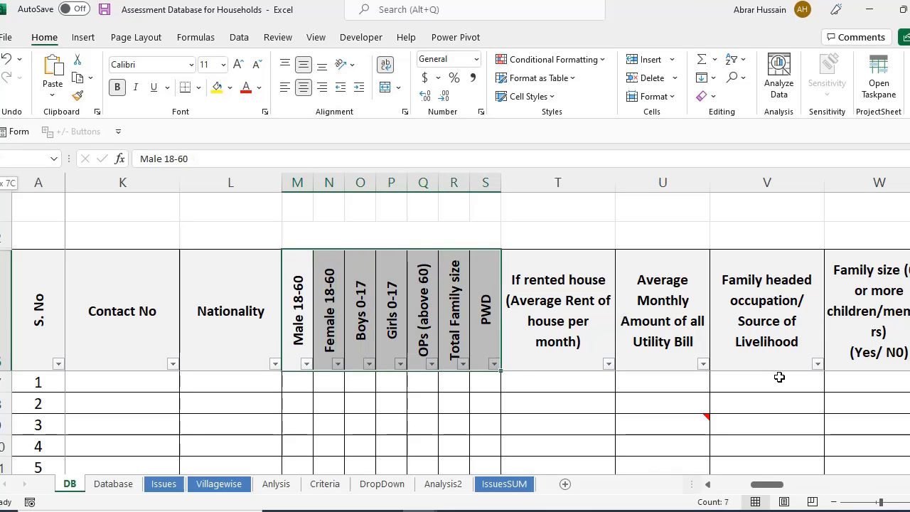
Copy the Nationality heading's formatting to the headings from Male 18-60 to PWD and widen columns M to S.
{"action": "left_click", "coordinate": [244, 311]}
{"action": "left_click", "coordinate": [77, 95]}
{"action": "mouse_move", "coordinate": [299, 306]}
{"action": "left_mouse_down"}
{"action": "mouse_move", "coordinate": [316, 281]}
{"action": "mouse_move", "coordinate": [488, 288]}
{"action": "left_mouse_up"}
{"action": "mouse_move", "coordinate": [297, 182]}
{"action": "left_mouse_down"}
{"action": "mouse_move", "coordinate": [465, 205]}
{"action": "mouse_move", "coordinate": [530, 178]}
{"action": "left_mouse_up"}
Copy the text of the Male 18-60 column heading.
{"action": "left_click", "coordinate": [311, 322]}
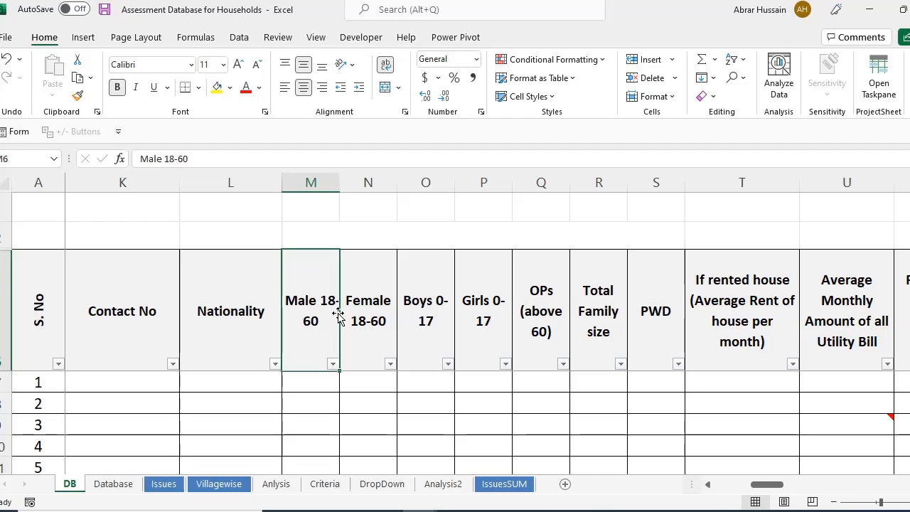
{"action": "key", "text": "F2"}
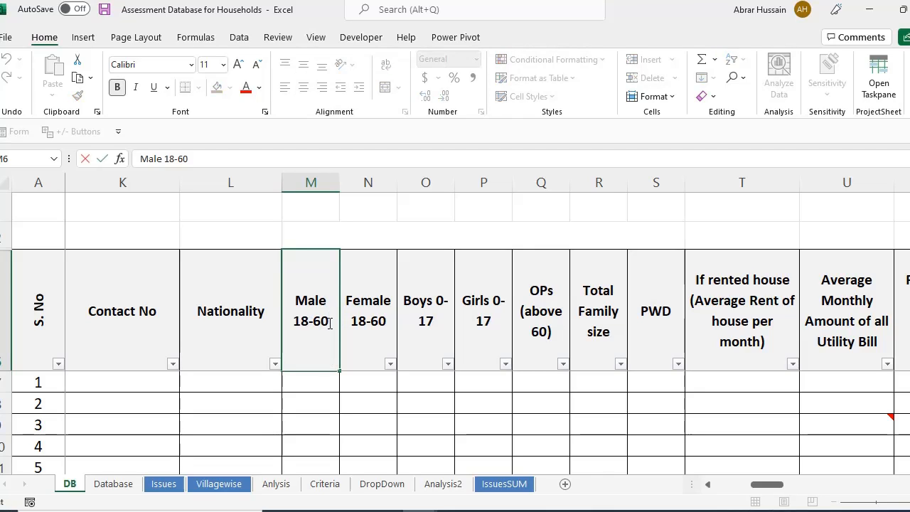
{"action": "left_click", "coordinate": [293, 325]}
{"action": "left_click_drag", "start_coordinate": [294, 325], "coordinate": [331, 317]}
{"action": "left_click", "coordinate": [331, 318]}
{"action": "triple_click", "coordinate": [332, 320]}
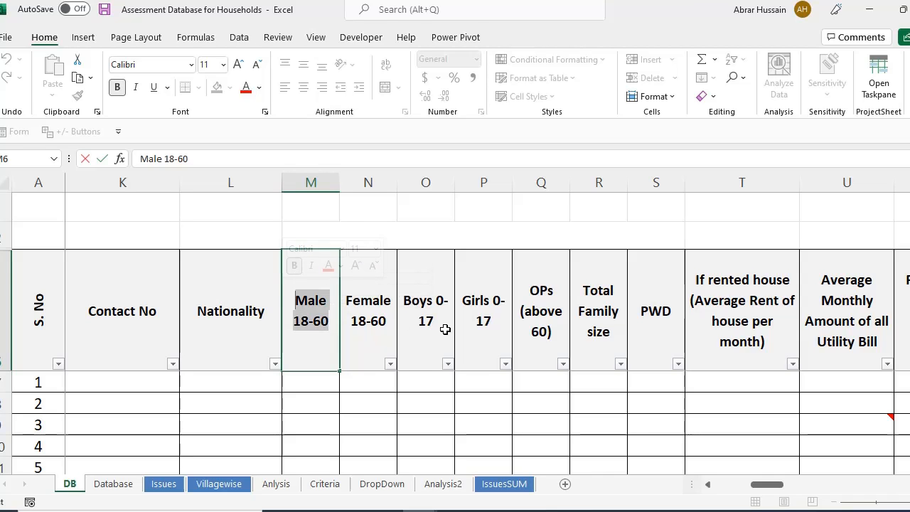
{"action": "left_click", "coordinate": [447, 328]}
Switch back to the KoBoToolbox form and add a Number question titled "Number of Male between 18-60", copying its title text for reuse.
{"action": "key", "text": "alt+Tab"}
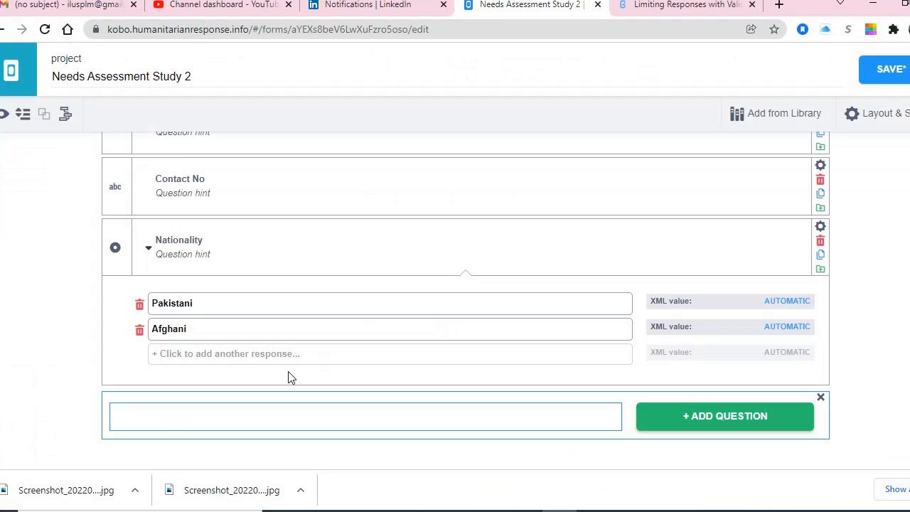
{"action": "key", "text": "ctrl+v"}
{"action": "type", "text": "Number of Male "}
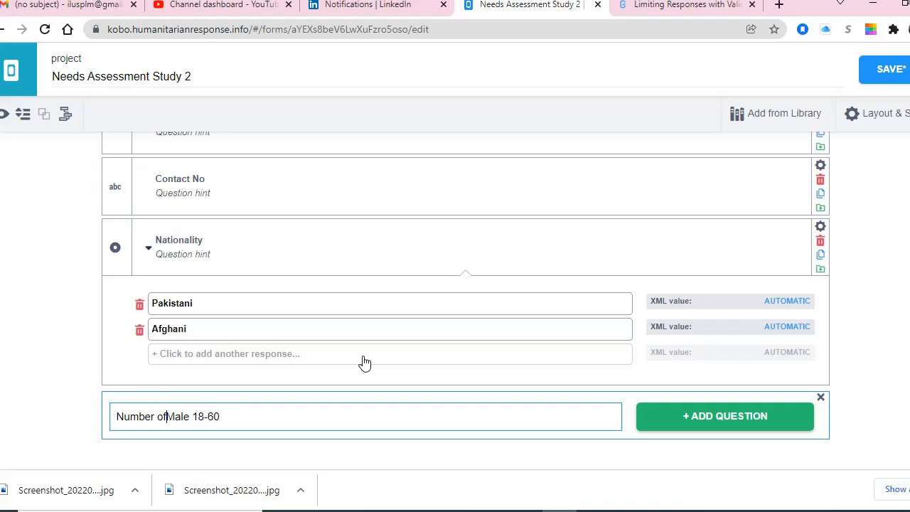
{"action": "type", "text": "between"}
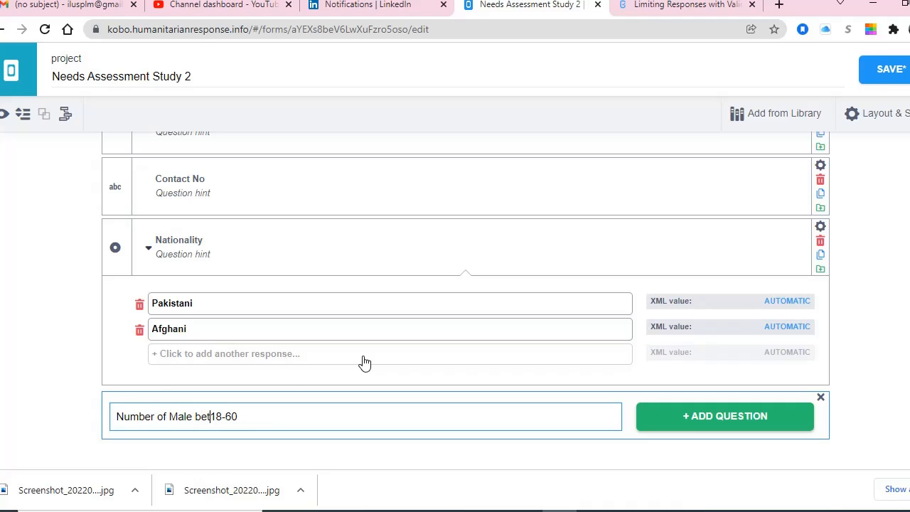
{"action": "scroll", "coordinate": [307, 381], "scroll_direction": "down", "scroll_amount": 1}
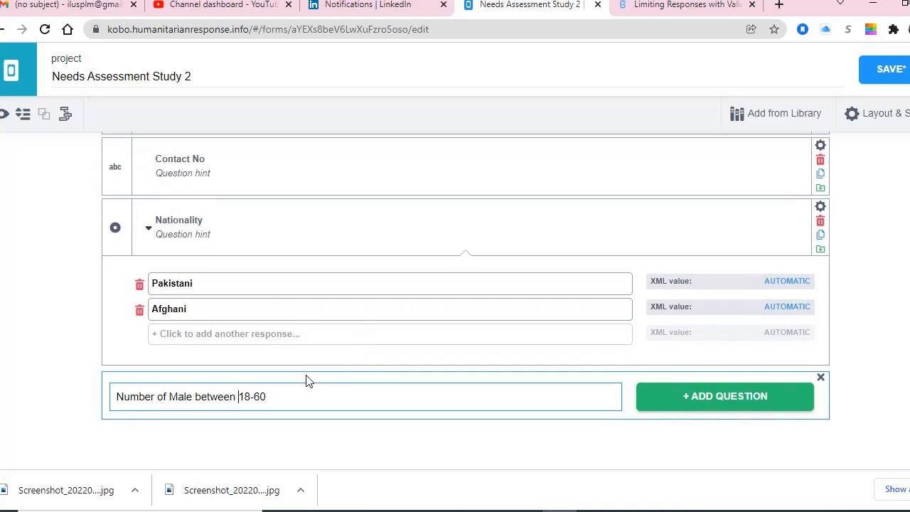
{"action": "left_click_drag", "start_coordinate": [288, 396], "coordinate": [21, 356]}
{"action": "key", "text": "ctrl+c"}
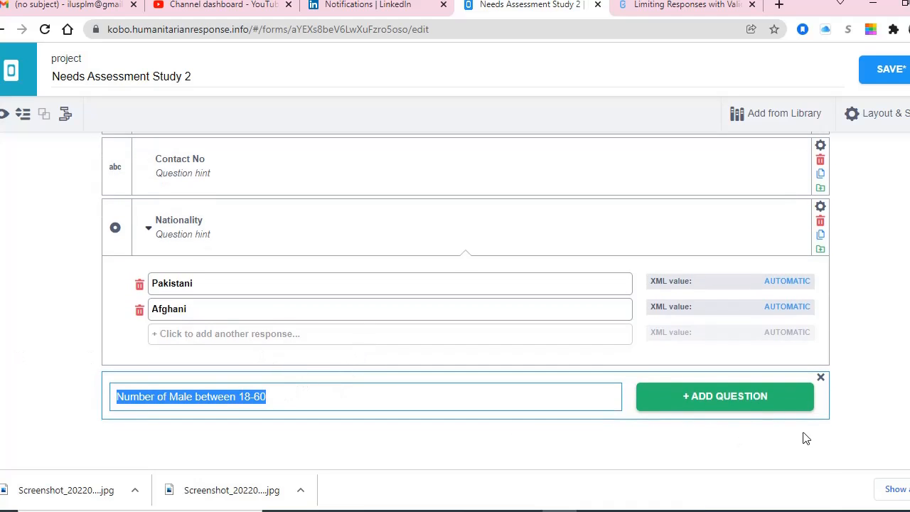
{"action": "left_click", "coordinate": [737, 401]}
{"action": "scroll", "coordinate": [739, 404], "scroll_direction": "down", "scroll_amount": 3}
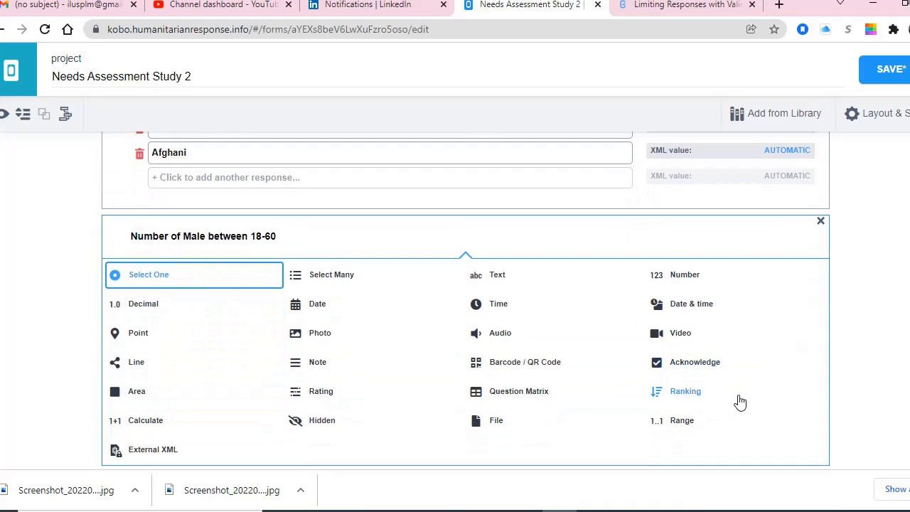
{"action": "left_click", "coordinate": [685, 276]}
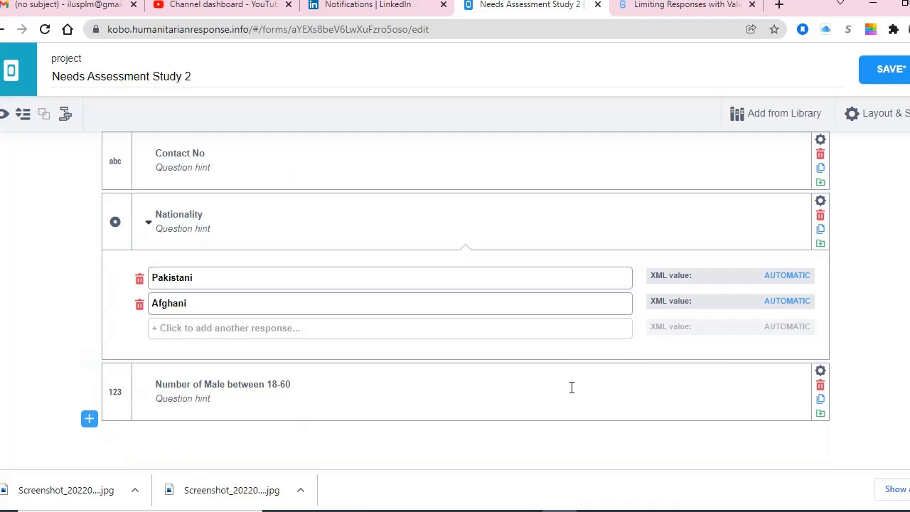
Add a Number question "Number of Female between 18-60" below it, reusing the copied title with Male replaced by Female.
{"action": "left_click_drag", "start_coordinate": [89, 419], "coordinate": [107, 407]}
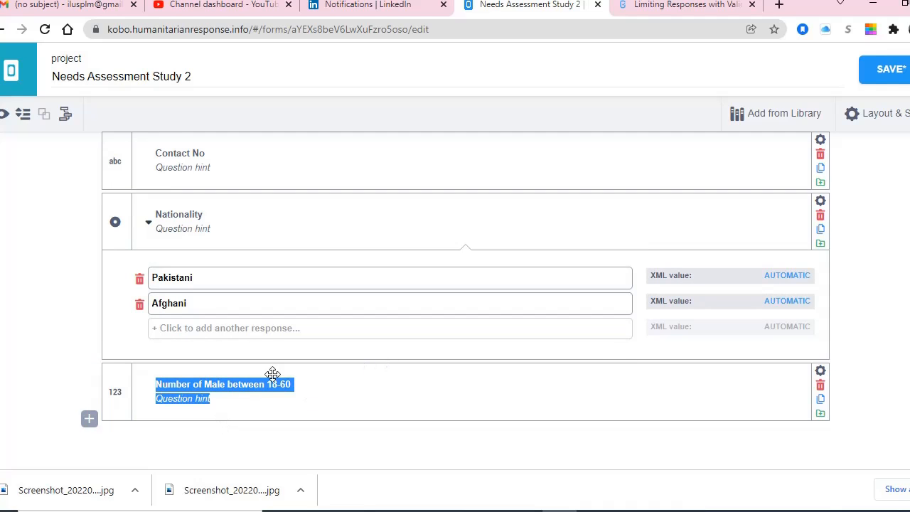
{"action": "left_click", "coordinate": [88, 419]}
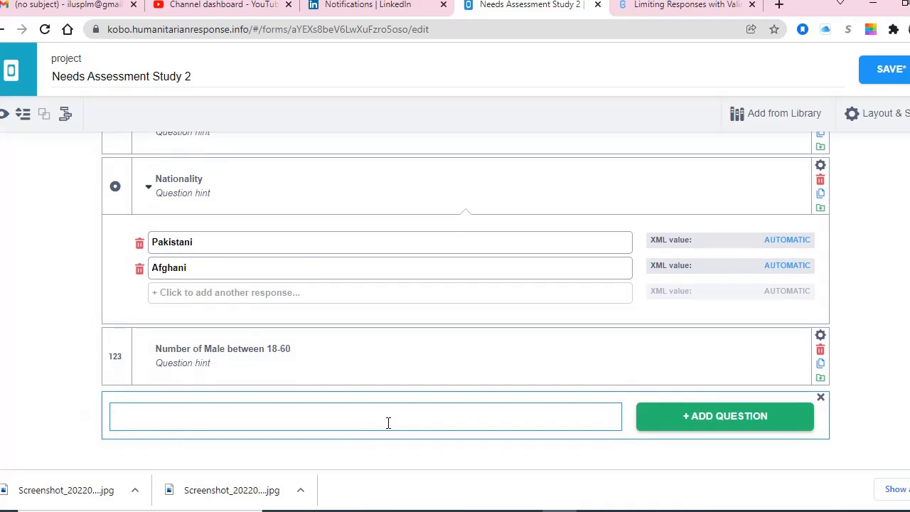
{"action": "key", "text": "ctrl+v"}
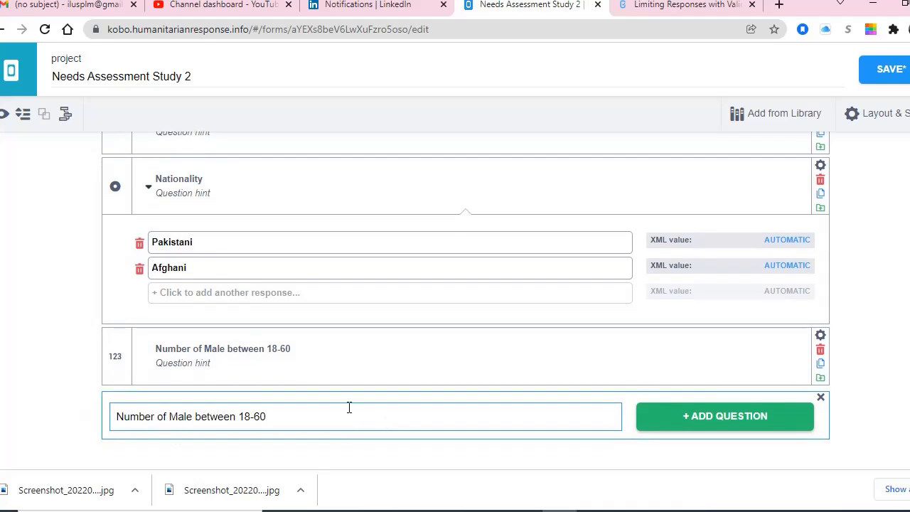
{"action": "key", "text": "ctrl+shift+Left"}
{"action": "type", "text": "Femal"}
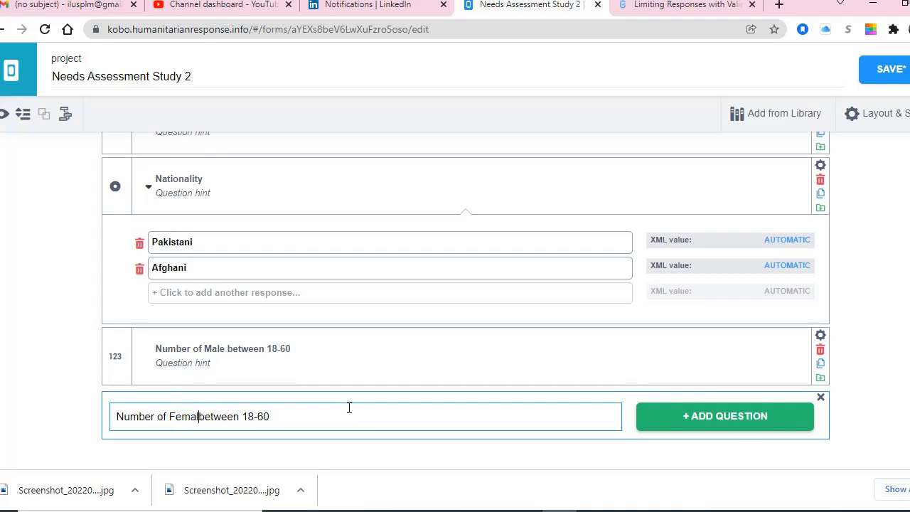
{"action": "type", "text": "e"}
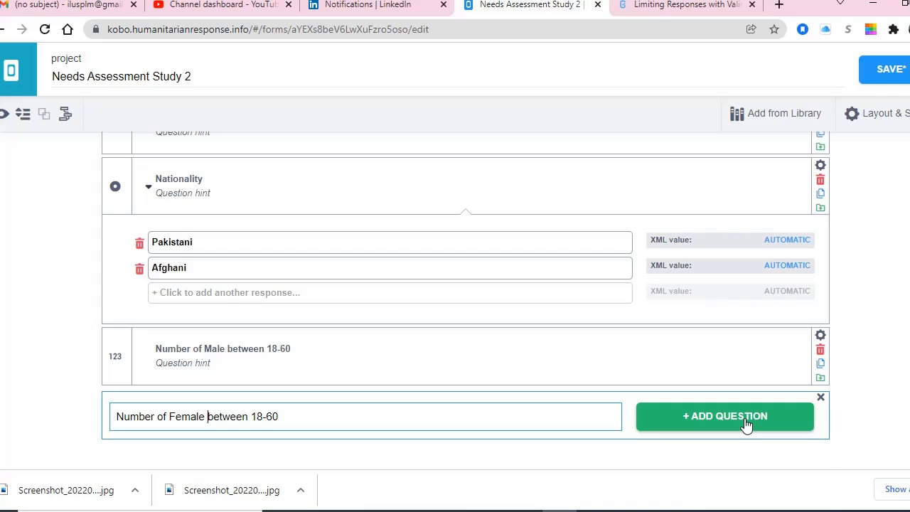
{"action": "left_click", "coordinate": [744, 422]}
{"action": "left_click", "coordinate": [683, 298]}
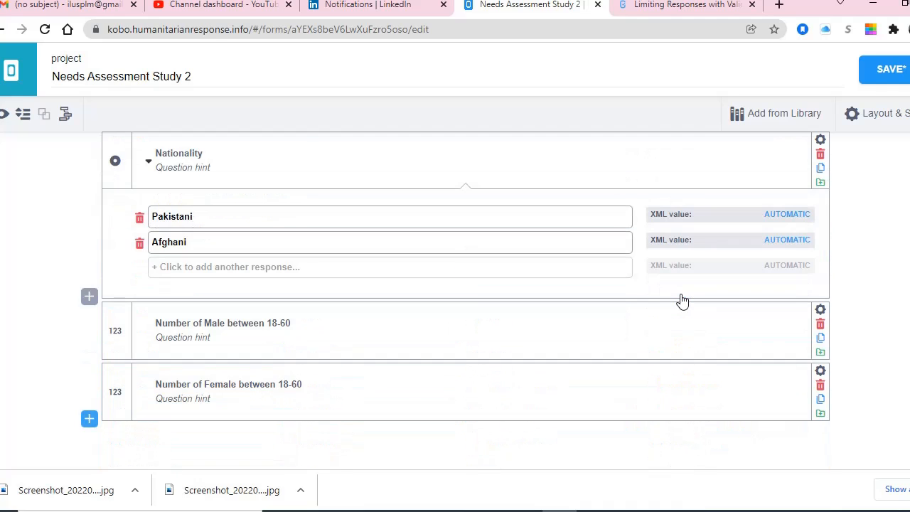
Copy the Boys 0-17 heading text from the Excel sheet and start a new question below the female question in the form.
{"action": "key", "text": "alt+Tab"}
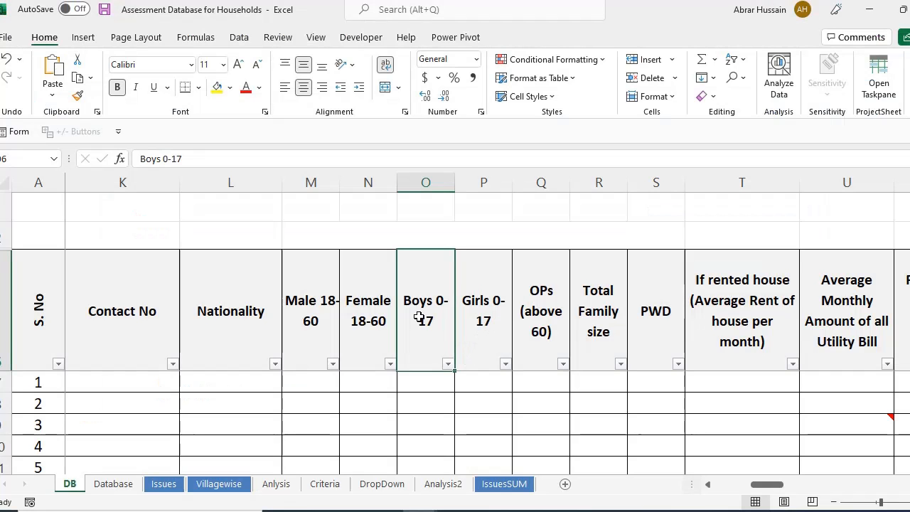
{"action": "left_click", "coordinate": [499, 320]}
{"action": "left_click", "coordinate": [438, 320]}
{"action": "left_click", "coordinate": [491, 321]}
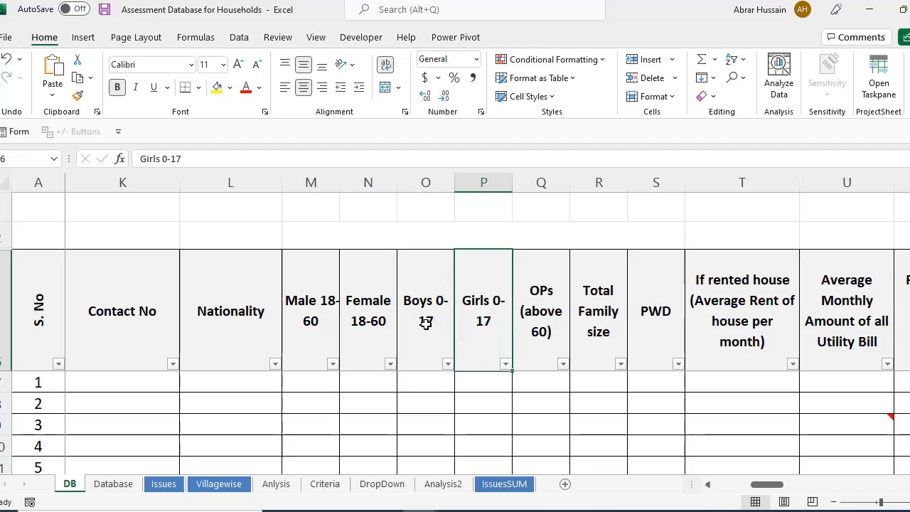
{"action": "left_click", "coordinate": [425, 320]}
{"action": "key", "text": "alt+Tab"}
{"action": "left_click", "coordinate": [89, 418]}
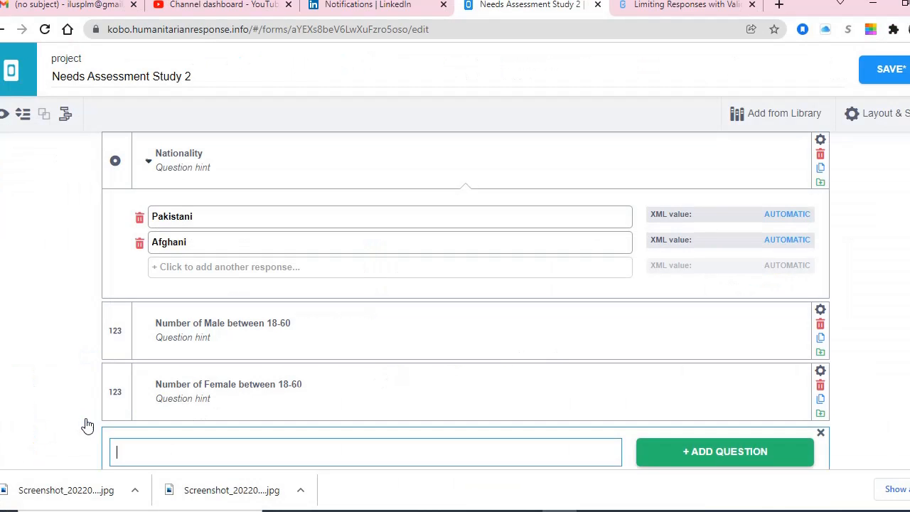
{"action": "key", "text": "alt+Tab"}
{"action": "double_click", "coordinate": [435, 326]}
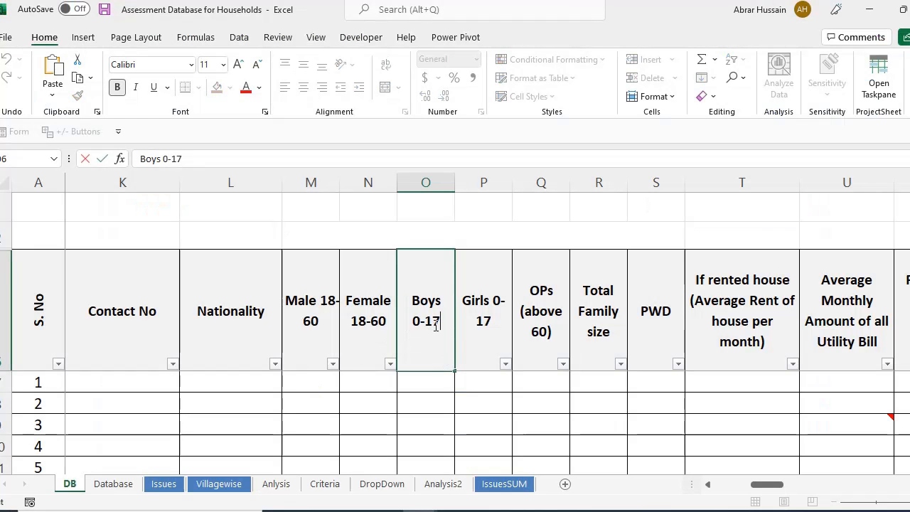
{"action": "left_click_drag", "start_coordinate": [448, 327], "coordinate": [381, 243]}
{"action": "key", "text": "ctrl+c"}
{"action": "left_click", "coordinate": [482, 339]}
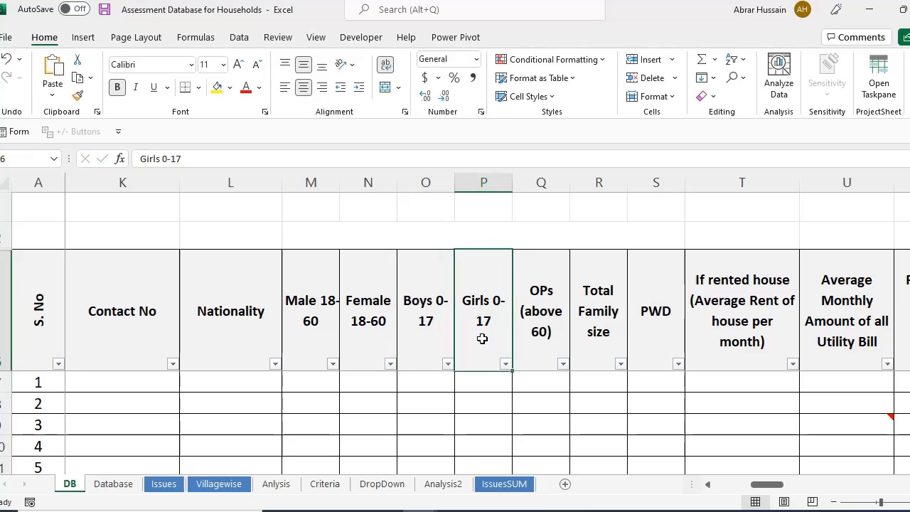
Return to the KoBoToolbox form and enter "Number of Boys between 0-17" as the new question's title.
{"action": "key", "text": "alt+Tab"}
{"action": "type", "text": "Num"}
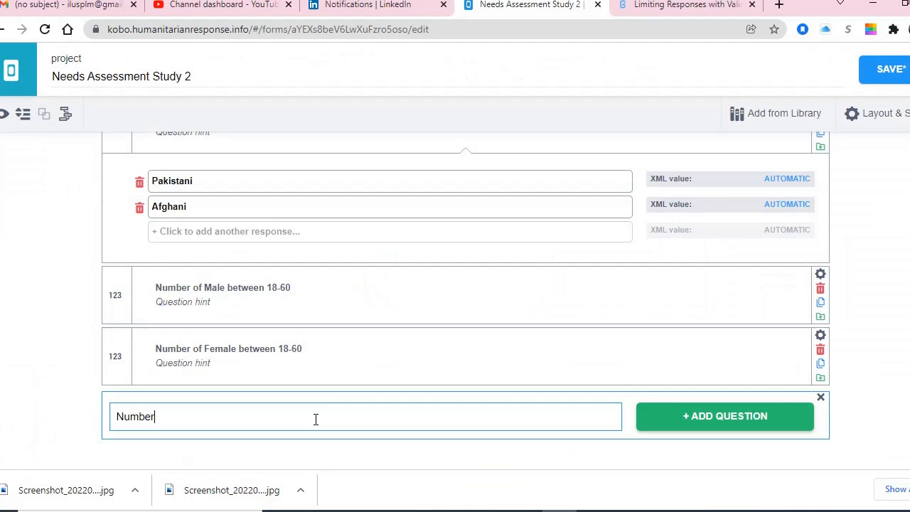
{"action": "type", "text": "ber fo"}
{"action": "key", "text": "ctrl+v"}
{"action": "key", "text": "Left"}
{"action": "key", "text": "Left"}
{"action": "key", "text": "Left"}
{"action": "key", "text": "Left"}
{"action": "type", "text": "between"}
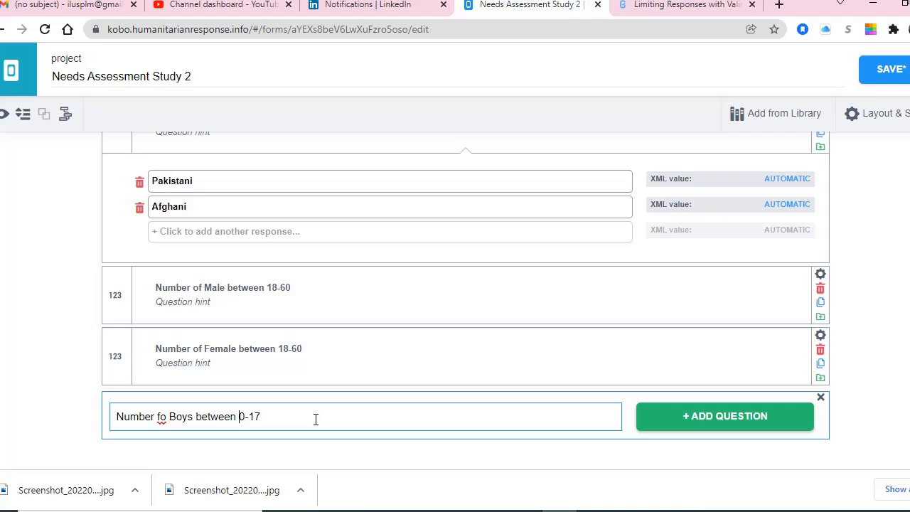
{"action": "key", "text": "ctrl+Left"}
{"action": "key", "text": "ctrl+Left"}
{"action": "key", "text": "ctrl+Left"}
{"action": "key", "text": "shift+Right"}
{"action": "key", "text": "shift+Right"}
{"action": "type", "text": "of"}
Copy the whole boys question title and add the question with the Number response type.
{"action": "key", "text": "ctrl+Right"}
{"action": "key", "text": "ctrl+Right"}
{"action": "key", "text": "ctrl+Right"}
{"action": "key", "text": "Right"}
{"action": "key", "text": "Right"}
{"action": "key", "text": "End"}
{"action": "key", "text": "ctrl+shift+Left"}
{"action": "key", "text": "ctrl+shift+Left"}
{"action": "key", "text": "ctrl+shift+Left"}
{"action": "key", "text": "ctrl+shift+Left"}
{"action": "key", "text": "ctrl+shift+Left"}
{"action": "key", "text": "ctrl+shift+Left"}
{"action": "key", "text": "ctrl+c"}
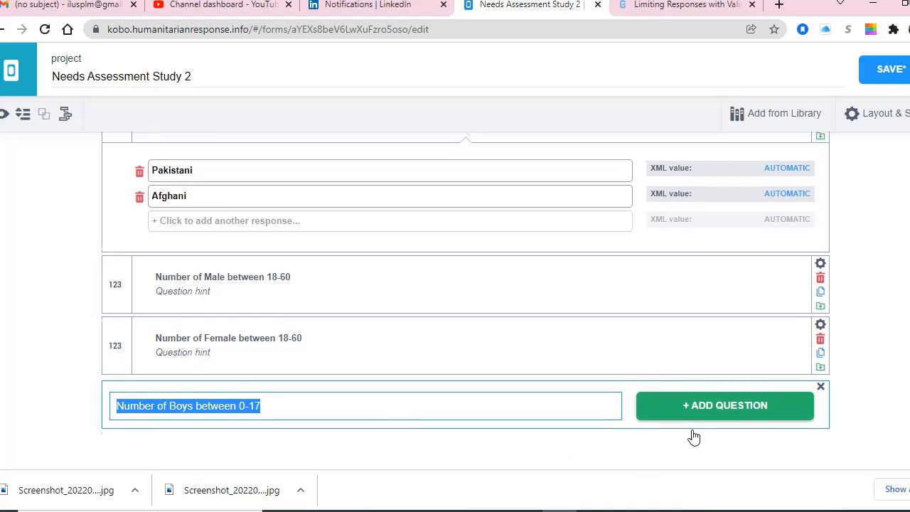
{"action": "left_click", "coordinate": [754, 398]}
{"action": "left_click", "coordinate": [684, 283]}
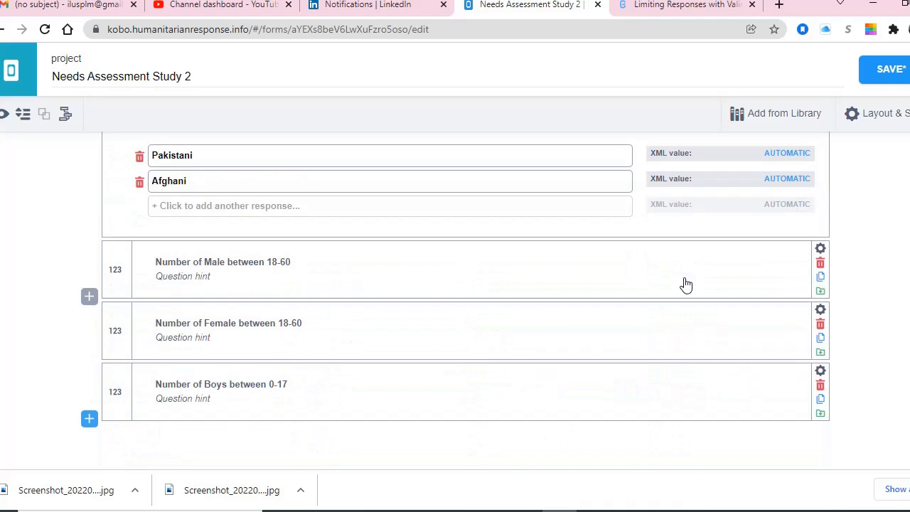
Add a Number question "Number of Girls between 0-17" below it, reusing the copied title with Boys replaced by Girls.
{"action": "left_click", "coordinate": [89, 421]}
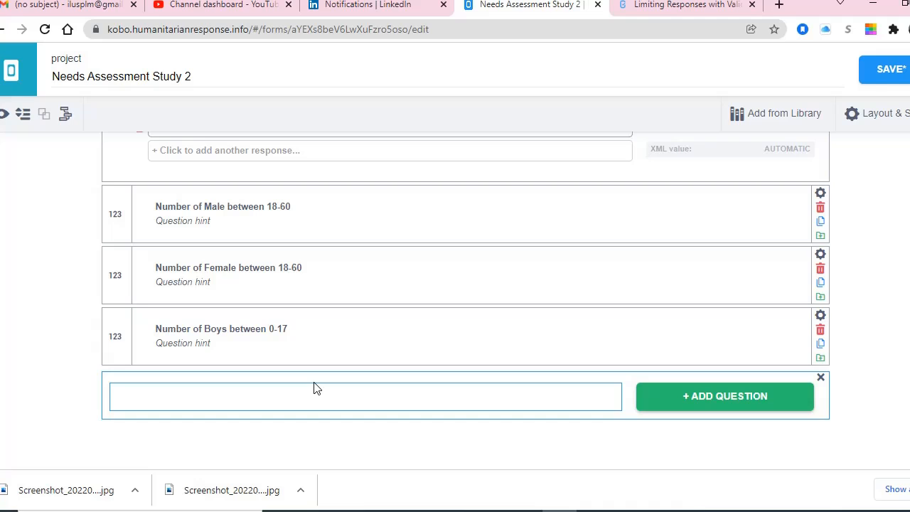
{"action": "key", "text": "ctrl+v"}
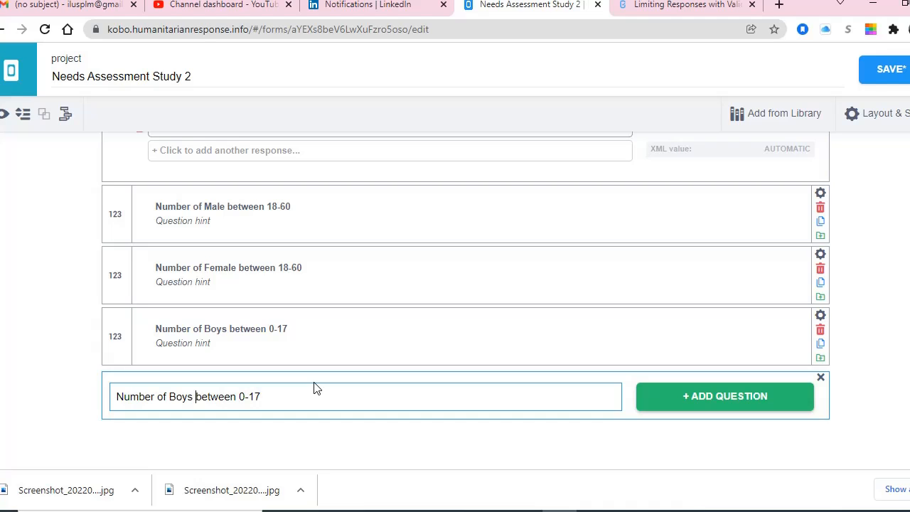
{"action": "key", "text": "ctrl+shift+Left"}
{"action": "type", "text": "Girls"}
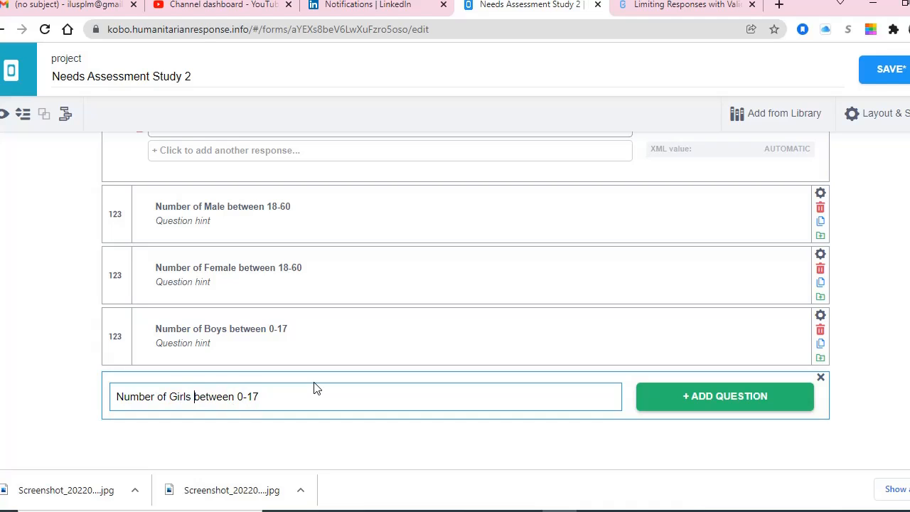
{"action": "left_click", "coordinate": [772, 400]}
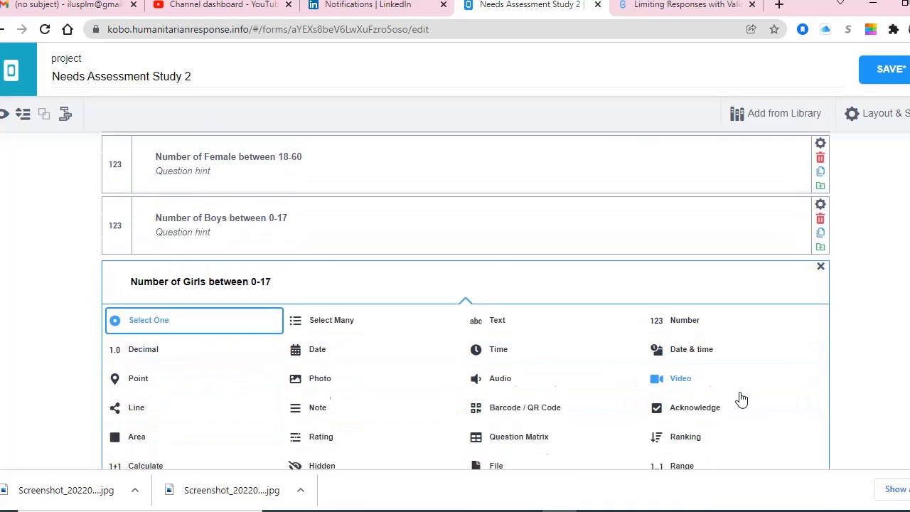
{"action": "left_click", "coordinate": [685, 286]}
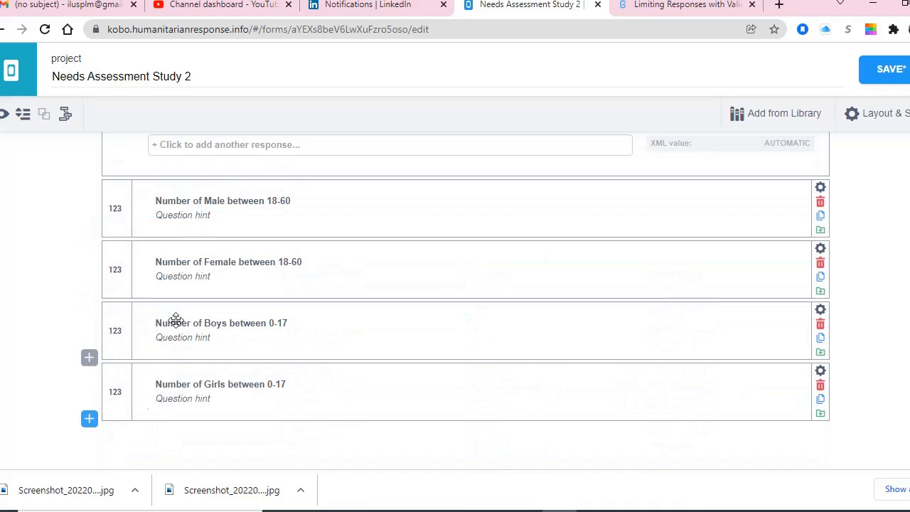
Select the four family member questions together, from Number of Male between 18-60 to Number of Girls between 0-17.
{"action": "scroll", "coordinate": [347, 281], "scroll_direction": "up", "scroll_amount": 2}
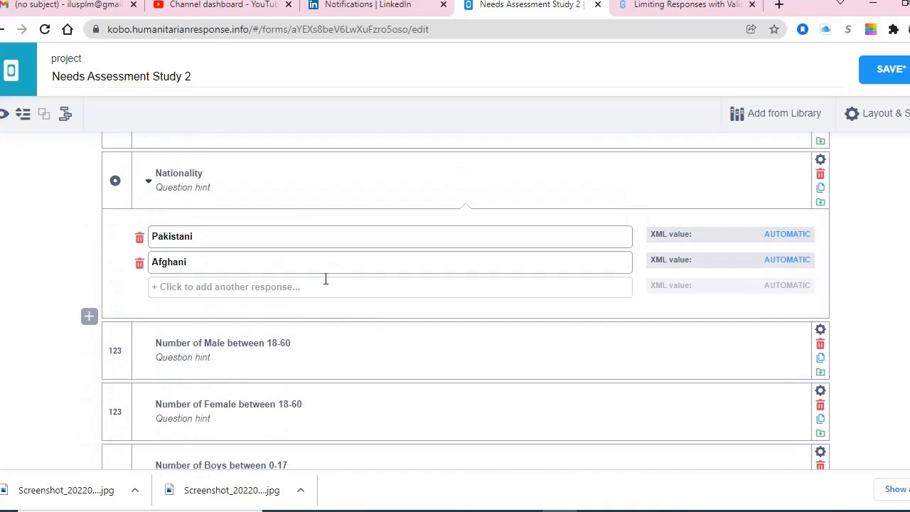
{"action": "scroll", "coordinate": [225, 355], "scroll_direction": "down", "scroll_amount": 2}
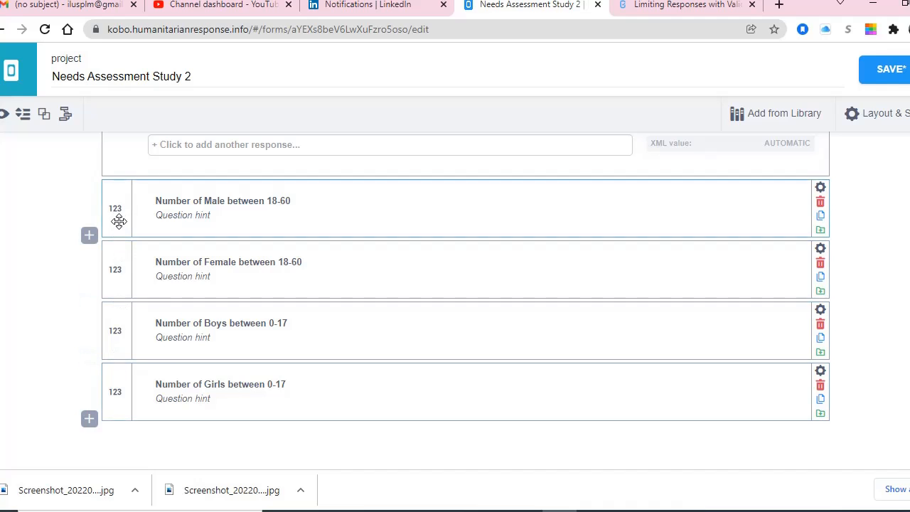
{"action": "scroll", "coordinate": [120, 221], "scroll_direction": "up", "scroll_amount": 1}
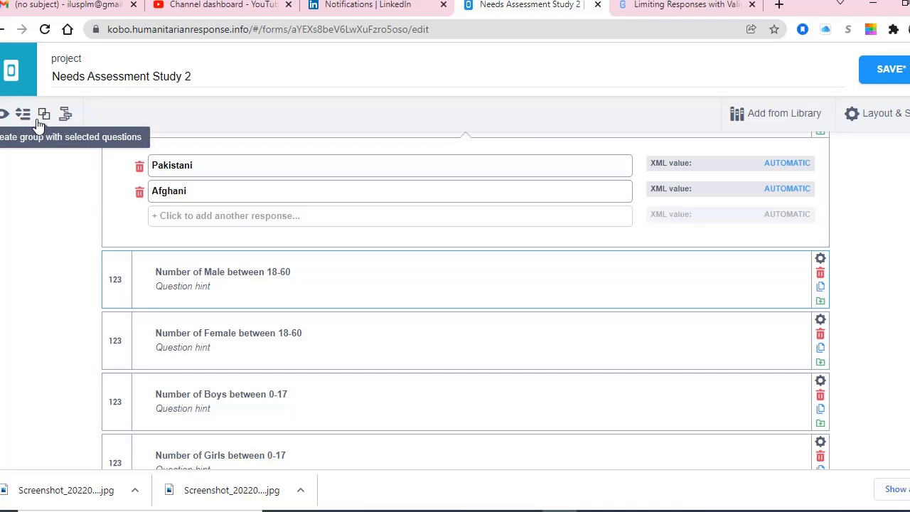
{"action": "left_click", "coordinate": [118, 281]}
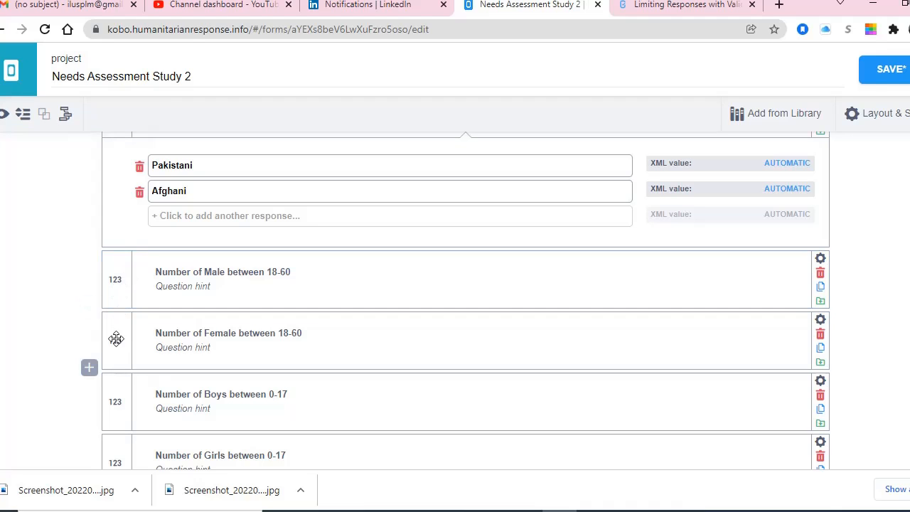
{"action": "left_click", "coordinate": [116, 265]}
{"action": "left_click", "coordinate": [116, 340]}
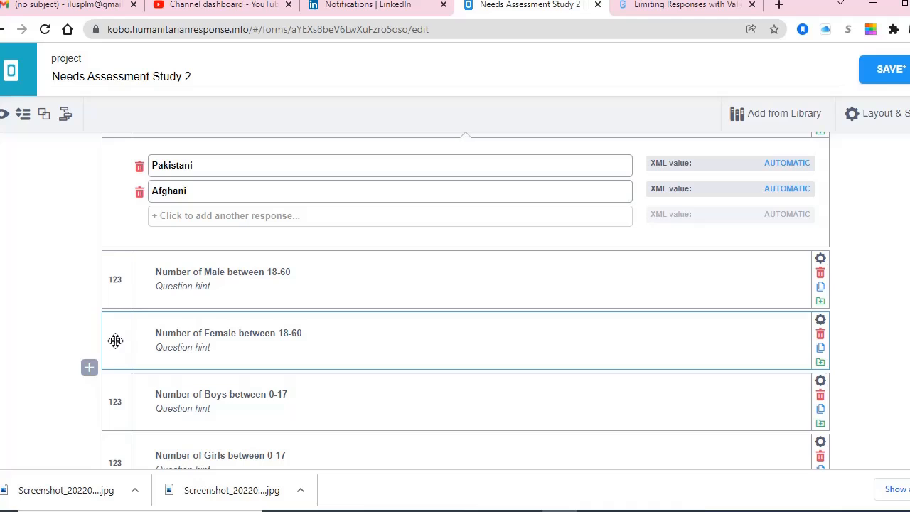
{"action": "left_click", "coordinate": [117, 274]}
{"action": "left_click", "coordinate": [111, 395]}
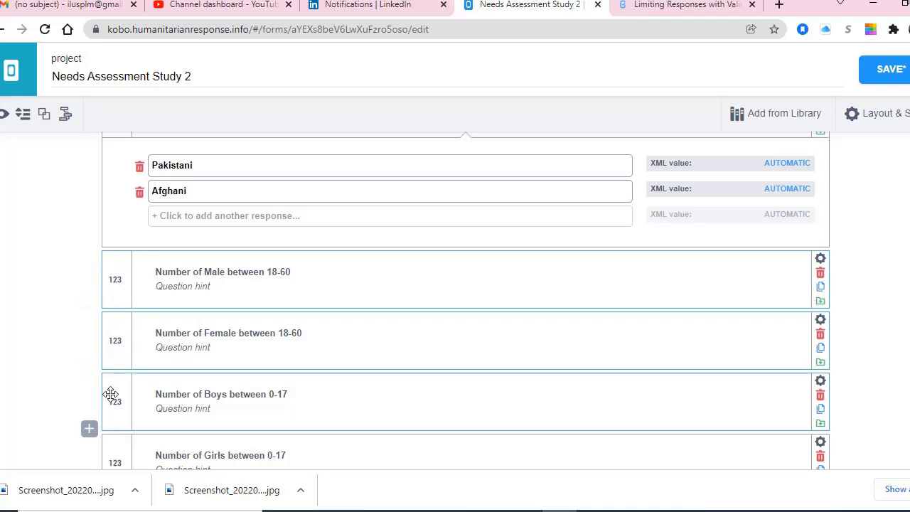
{"action": "scroll", "coordinate": [109, 392], "scroll_direction": "down", "scroll_amount": 1}
{"action": "left_click", "coordinate": [109, 391]}
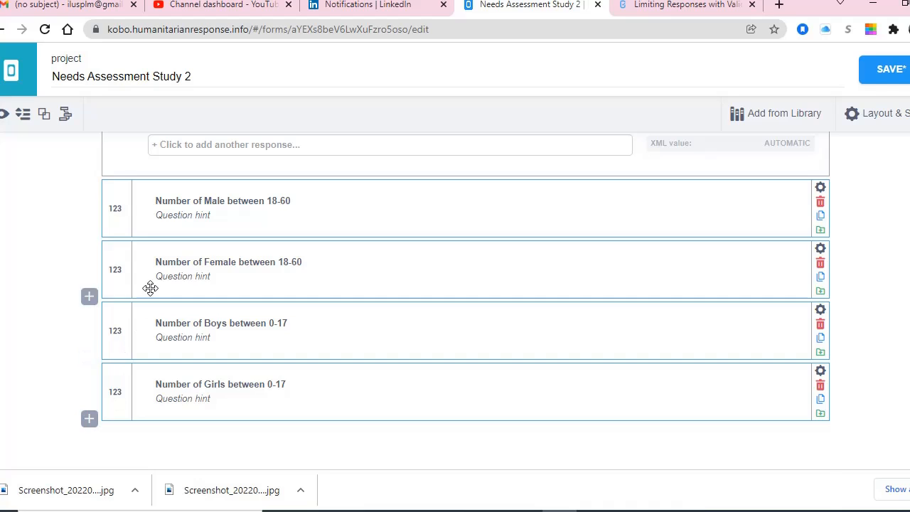
{"action": "scroll", "coordinate": [148, 289], "scroll_direction": "up", "scroll_amount": 1}
{"action": "scroll", "coordinate": [148, 288], "scroll_direction": "up", "scroll_amount": 1}
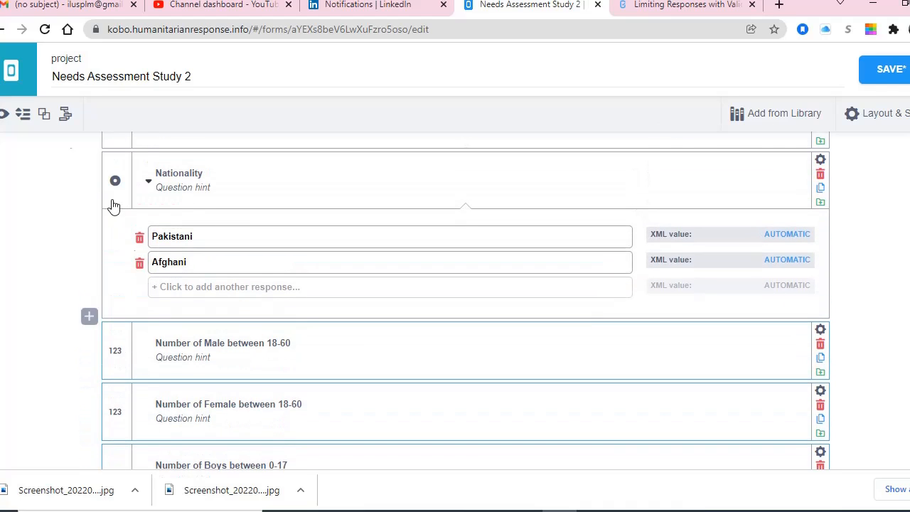
Group the selected family member questions and name the group "Number of family members".
{"action": "left_click", "coordinate": [43, 115]}
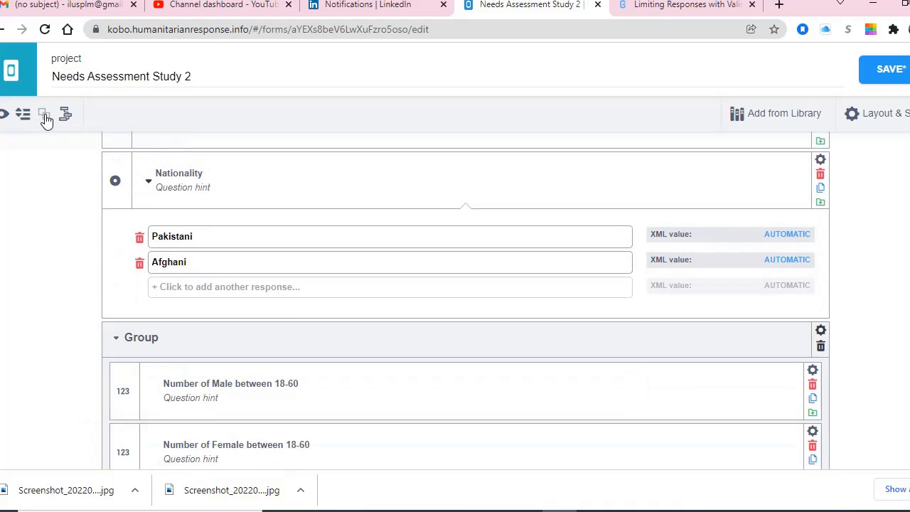
{"action": "scroll", "coordinate": [173, 341], "scroll_direction": "down", "scroll_amount": 2}
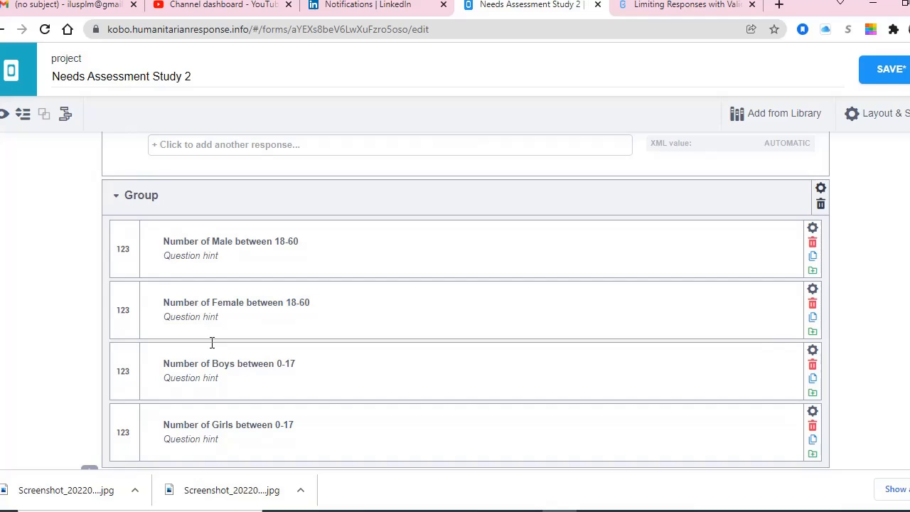
{"action": "left_click", "coordinate": [165, 196]}
{"action": "left_click_drag", "start_coordinate": [165, 196], "coordinate": [98, 193]}
{"action": "type", "text": "Number of fa"}
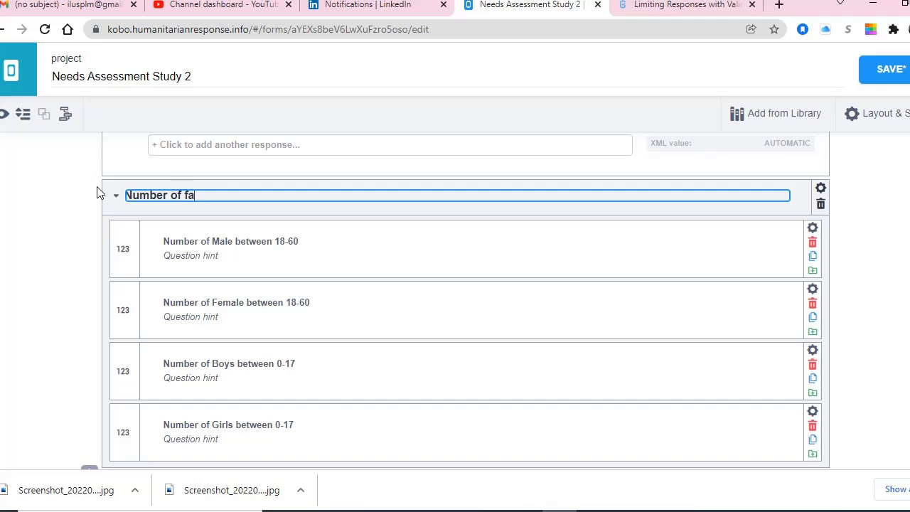
{"action": "type", "text": "mily member"}
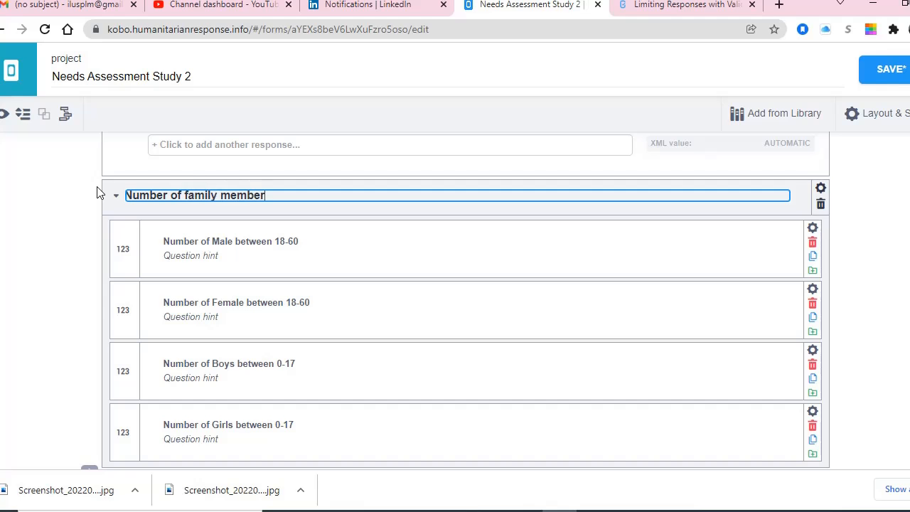
{"action": "type", "text": "s"}
Start a new question at the end of the family members group and copy the "OPs (above 60)" heading text from the Excel database.
{"action": "scroll", "coordinate": [317, 321], "scroll_direction": "down", "scroll_amount": 1}
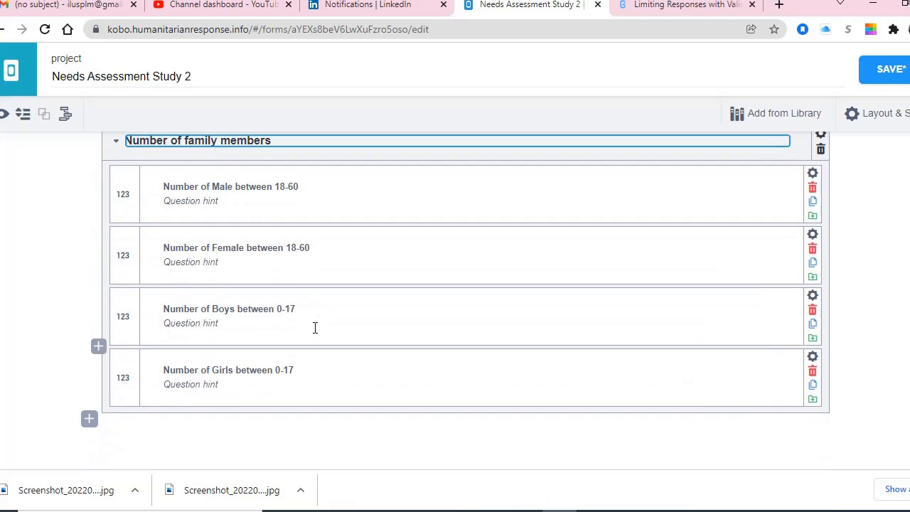
{"action": "left_click", "coordinate": [99, 410]}
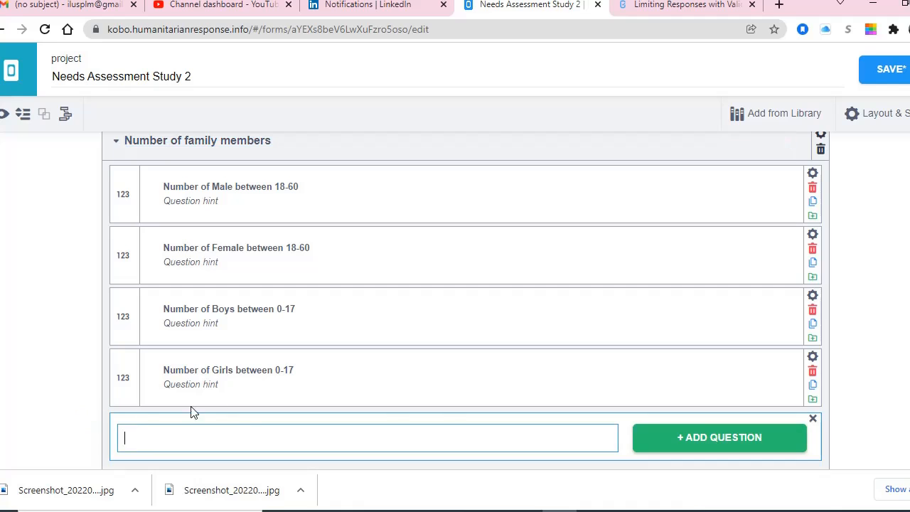
{"action": "key", "text": "alt+Tab"}
{"action": "double_click", "coordinate": [544, 331]}
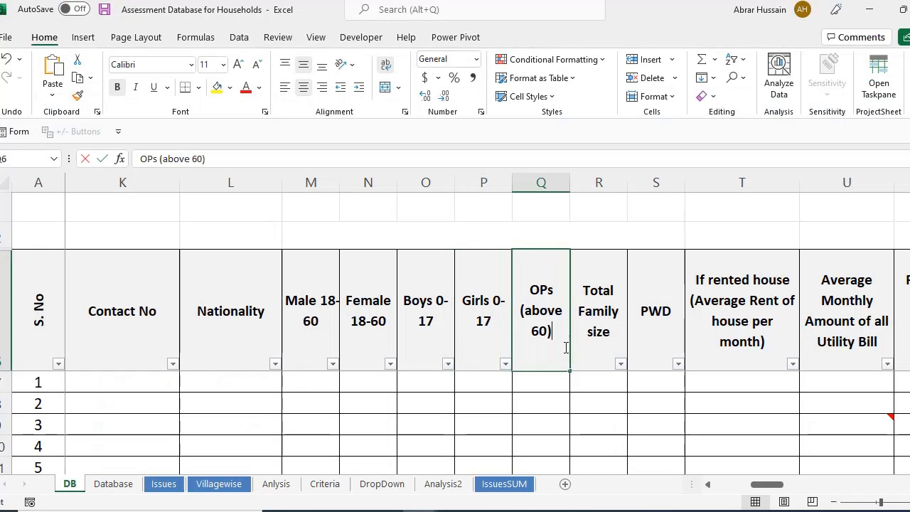
{"action": "left_click_drag", "start_coordinate": [526, 292], "coordinate": [567, 334]}
{"action": "key", "text": "ctrl+c"}
{"action": "left_click", "coordinate": [641, 341]}
Return to the KoBoToolbox form, paste the heading as the new question's title and edit it to "Number of Other Persons (above 60)".
{"action": "key", "text": "alt+Tab"}
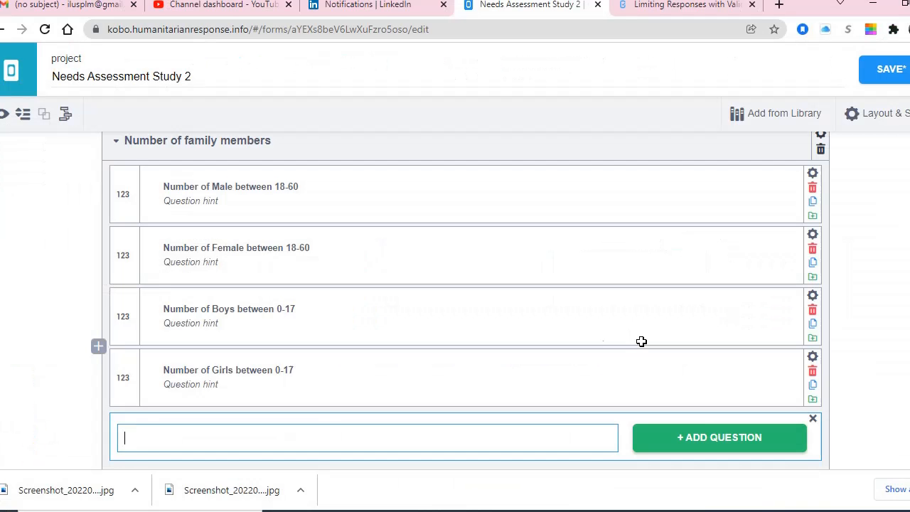
{"action": "left_click", "coordinate": [280, 431]}
{"action": "key", "text": "ctrl+v"}
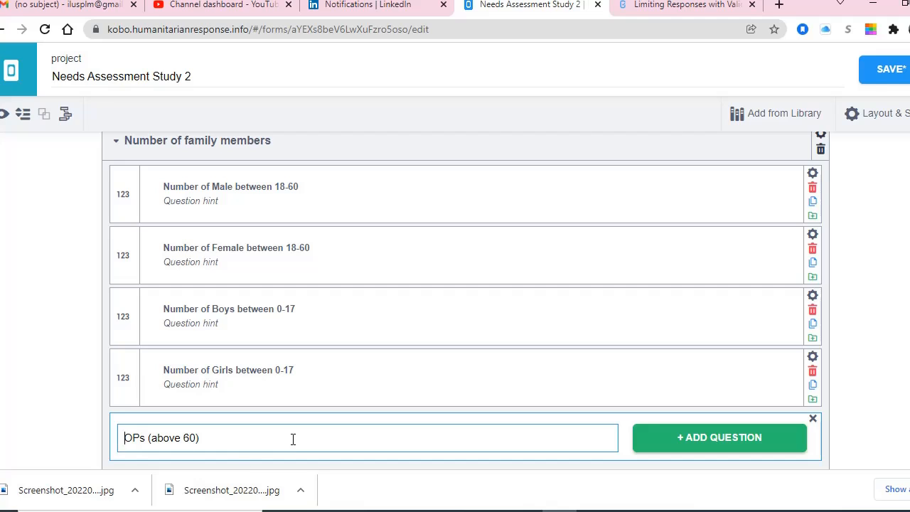
{"action": "type", "text": "Number of"}
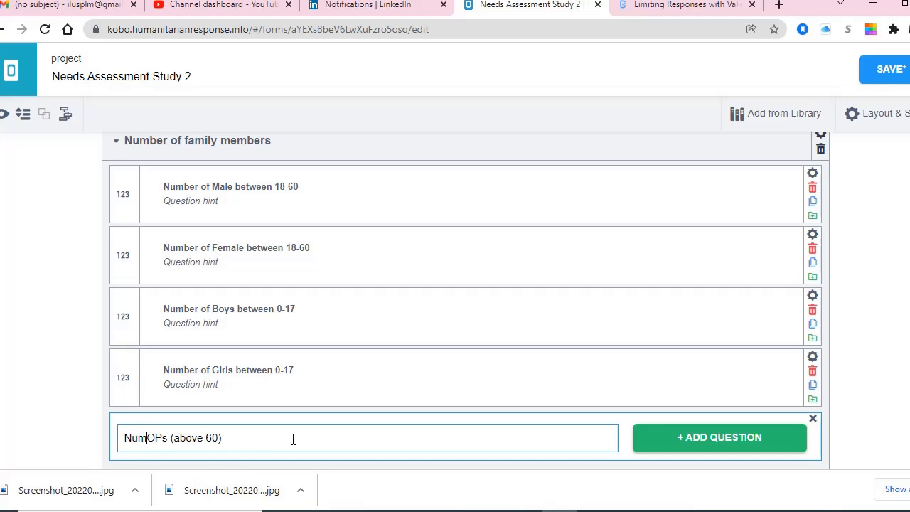
{"action": "type", "text": " O"}
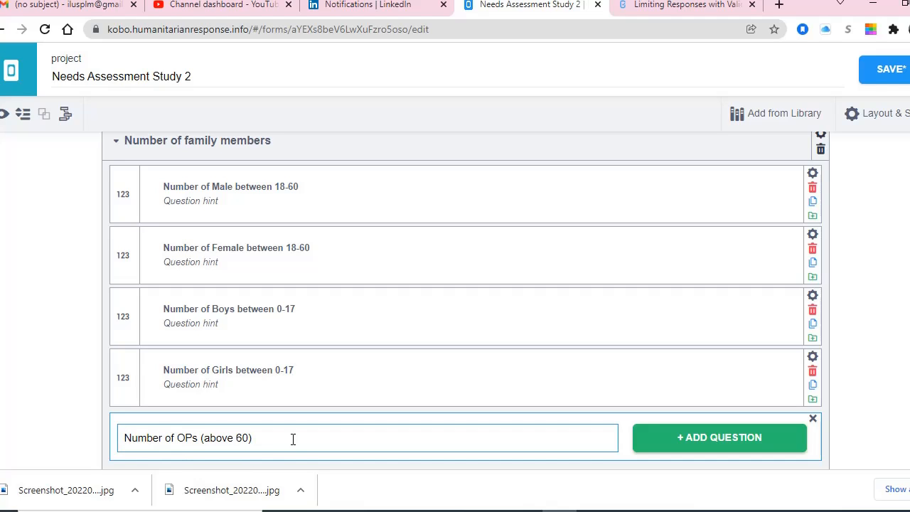
{"action": "type", "text": "ther P"}
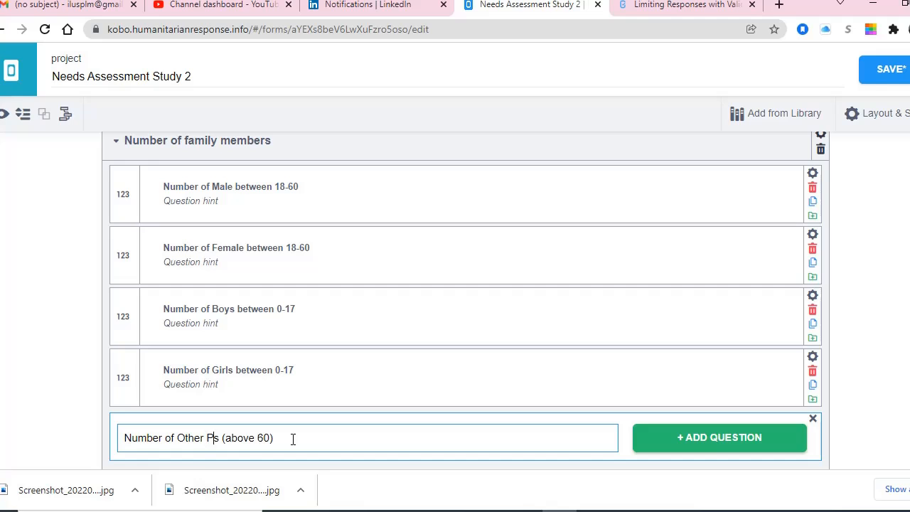
{"action": "type", "text": "erspon"}
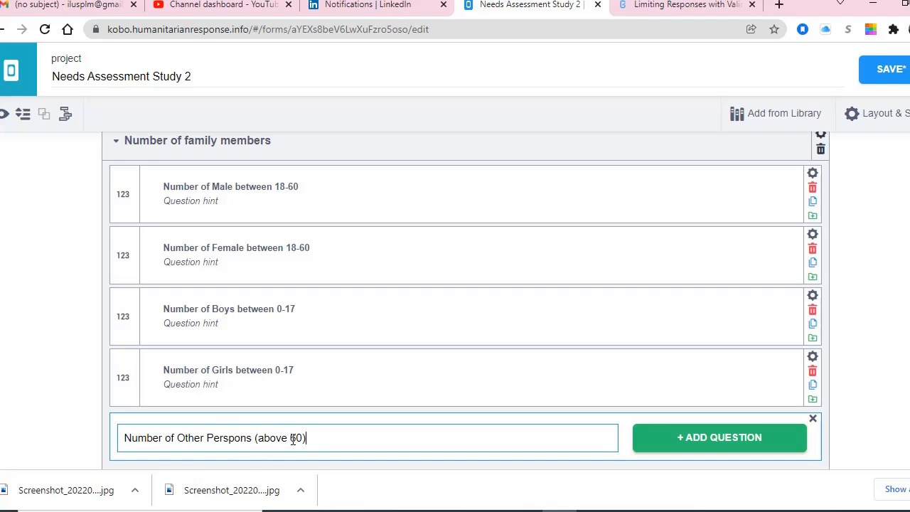
{"action": "scroll", "coordinate": [293, 440], "scroll_direction": "down", "scroll_amount": 2}
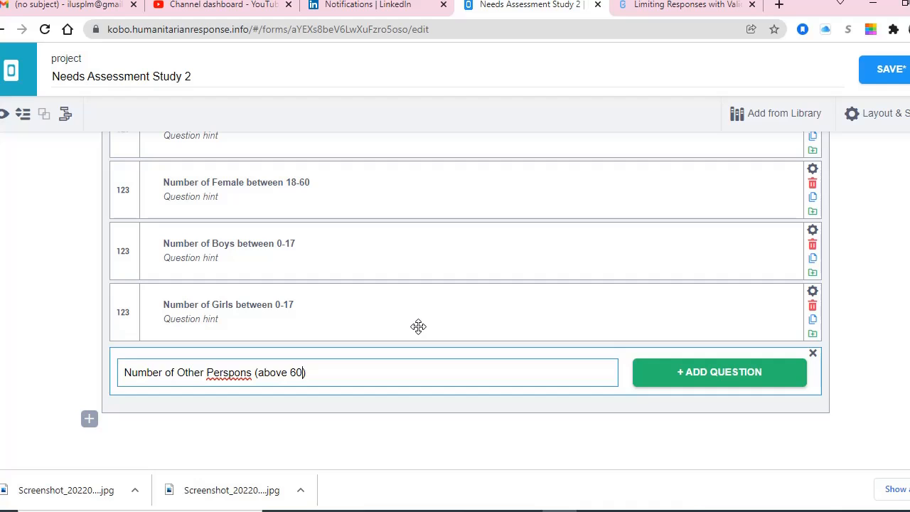
{"action": "key", "text": "ctrl+shift+Left"}
{"action": "type", "text": "Persons"}
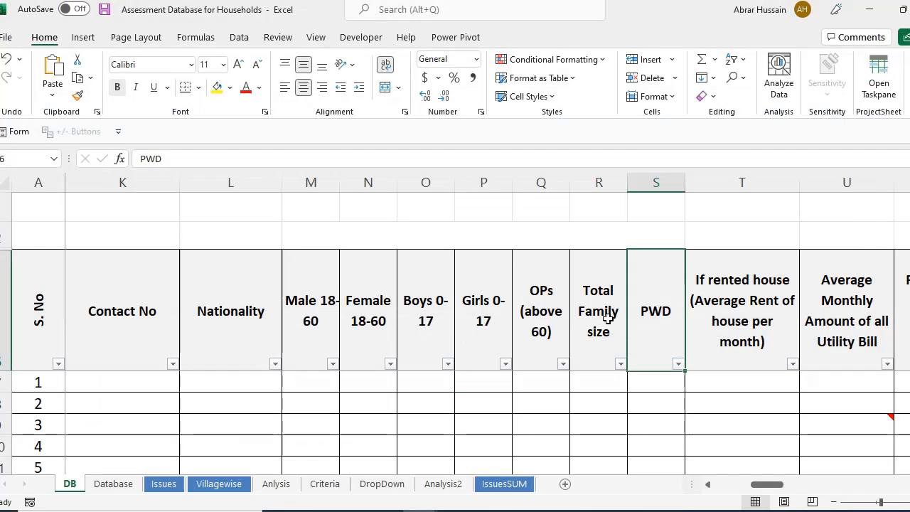
Check the OPs heading in the Excel database and add the Other Persons question to the form with the Number response type.
{"action": "left_click", "coordinate": [541, 313]}
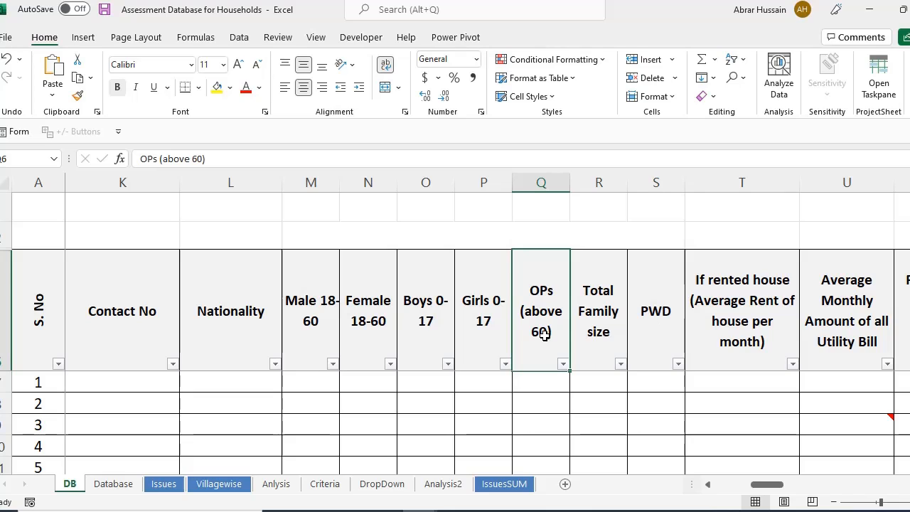
{"action": "scroll", "coordinate": [544, 334], "scroll_direction": "down", "scroll_amount": 1}
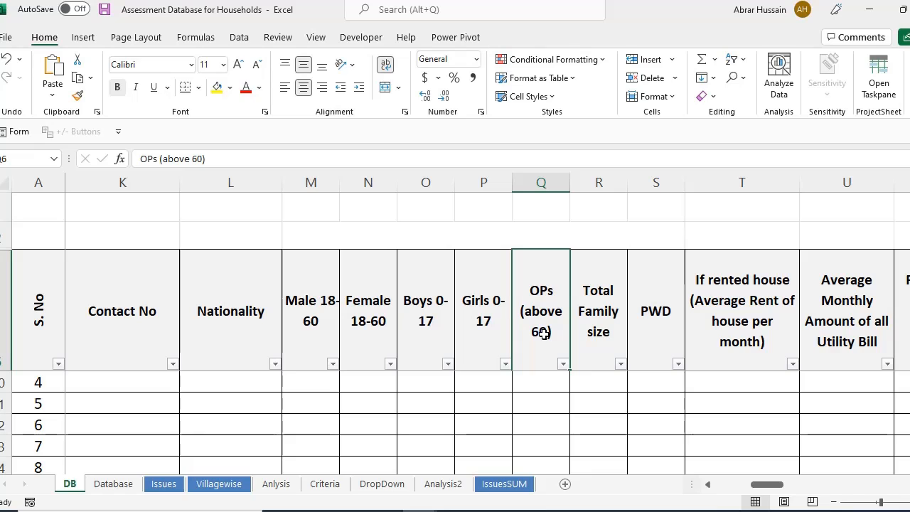
{"action": "key", "text": "alt+Tab"}
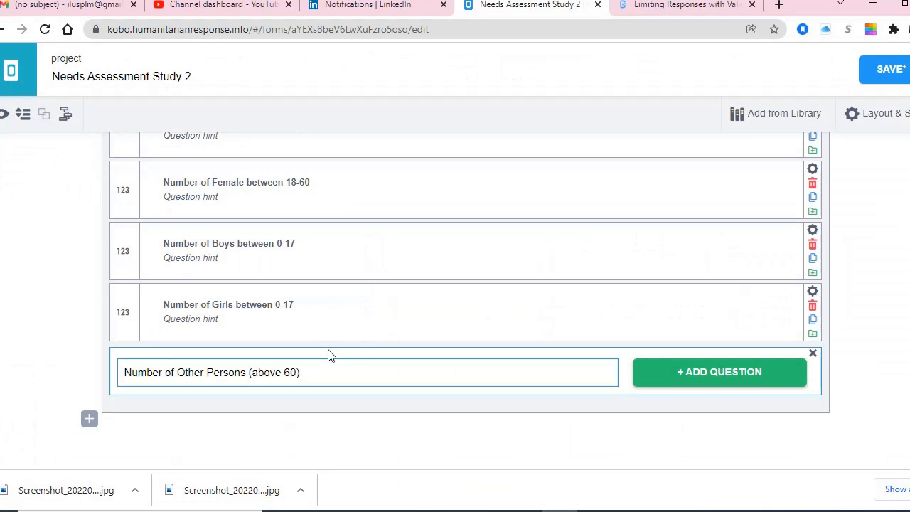
{"action": "left_click", "coordinate": [711, 380]}
{"action": "left_click", "coordinate": [681, 405]}
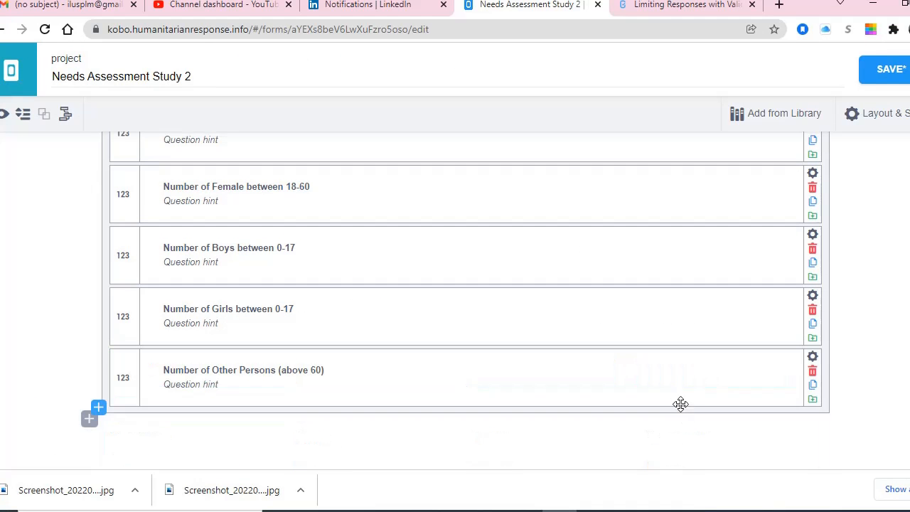
{"action": "scroll", "coordinate": [275, 331], "scroll_direction": "up", "scroll_amount": 2}
{"action": "scroll", "coordinate": [228, 268], "scroll_direction": "down", "scroll_amount": 2}
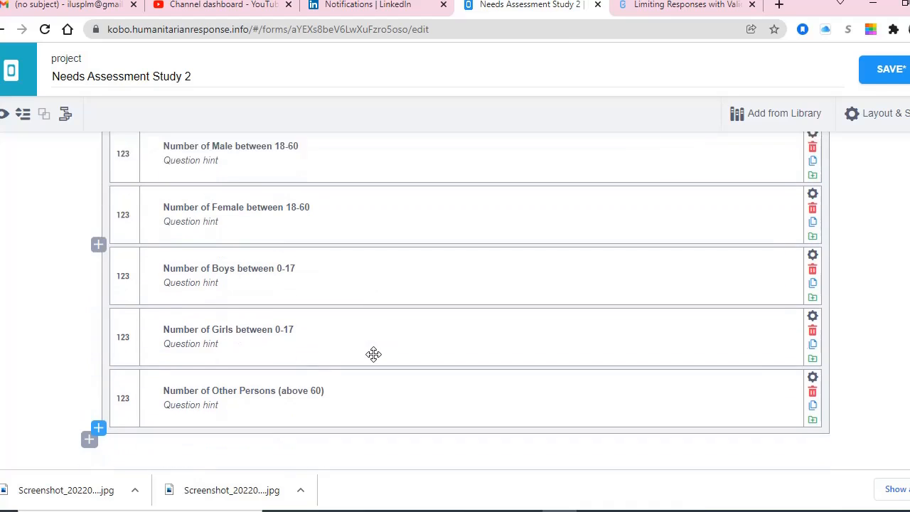
{"action": "scroll", "coordinate": [202, 287], "scroll_direction": "up", "scroll_amount": 2}
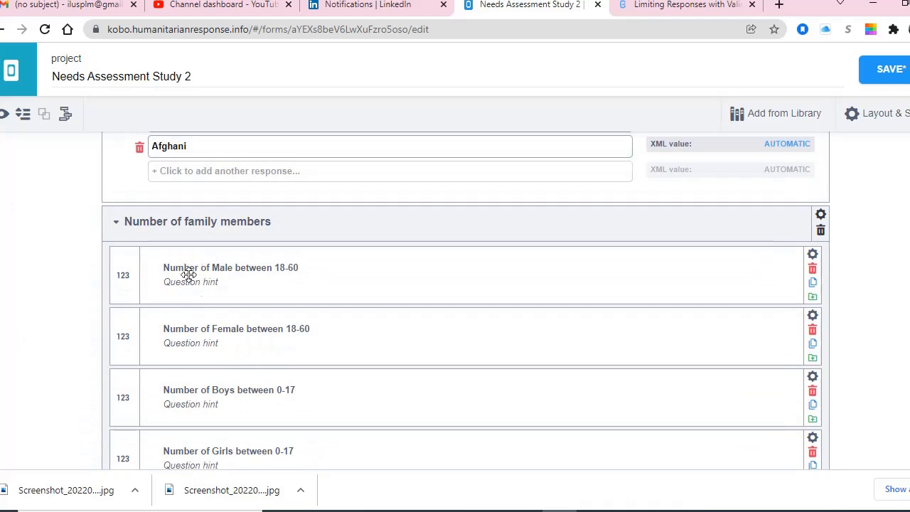
{"action": "scroll", "coordinate": [341, 291], "scroll_direction": "down", "scroll_amount": 2}
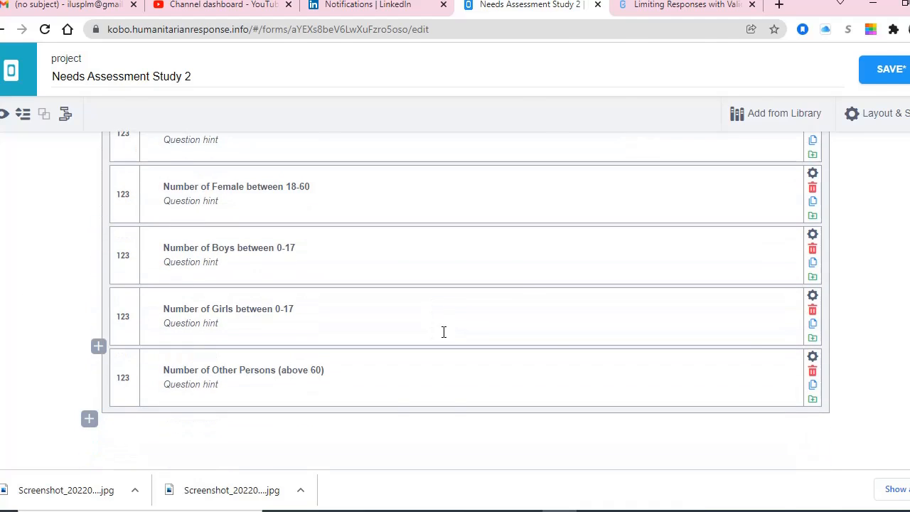
Copy the "Total Family size" heading text from the Excel database and return to the KoBoToolbox form.
{"action": "key", "text": "alt+Tab"}
{"action": "left_click", "coordinate": [623, 332]}
{"action": "double_click", "coordinate": [612, 340]}
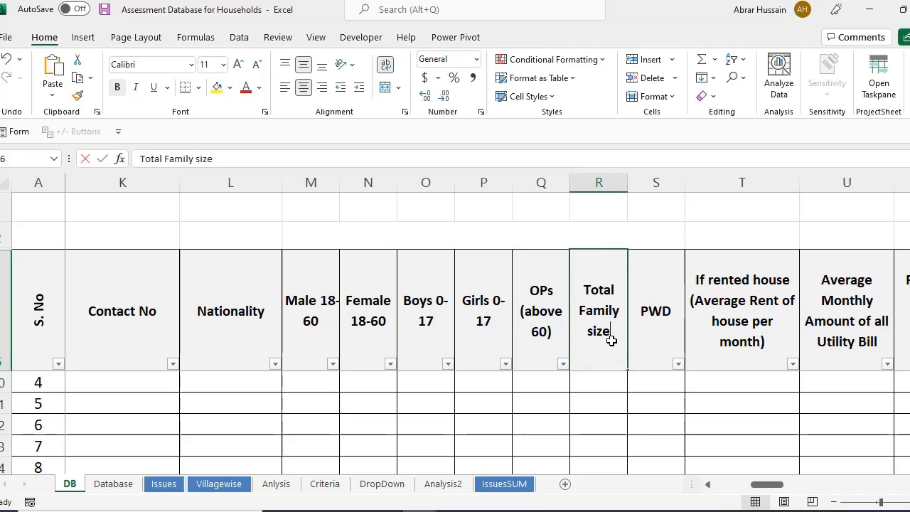
{"action": "left_click_drag", "start_coordinate": [612, 341], "coordinate": [554, 257]}
{"action": "left_click", "coordinate": [650, 324]}
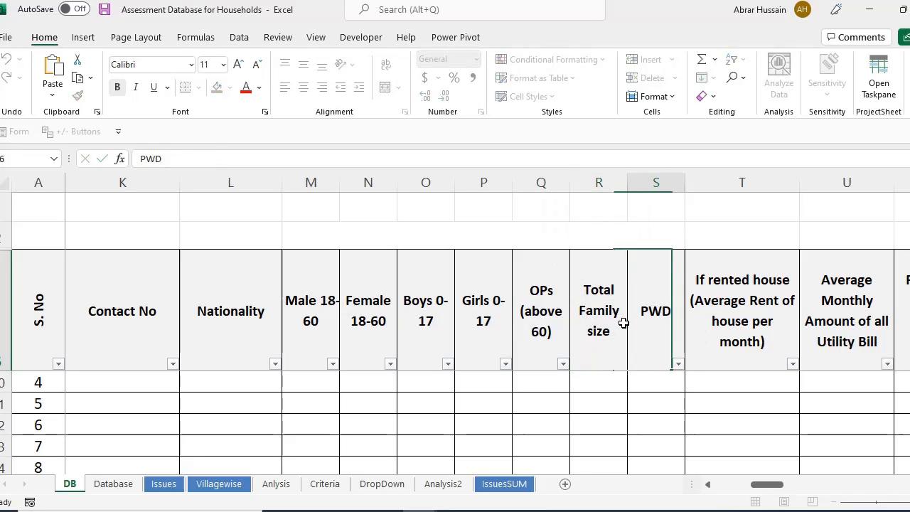
{"action": "left_click", "coordinate": [623, 324]}
{"action": "double_click", "coordinate": [619, 341]}
{"action": "left_click_drag", "start_coordinate": [619, 341], "coordinate": [578, 279]}
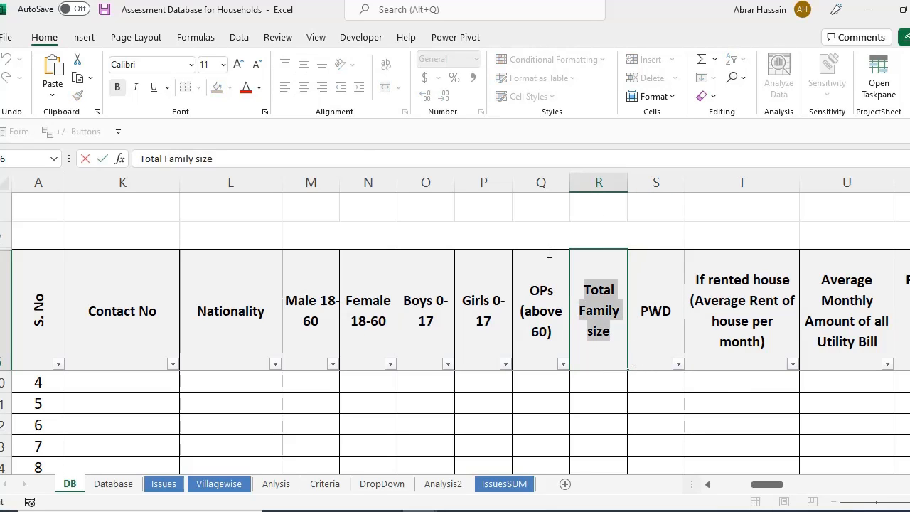
{"action": "left_click", "coordinate": [703, 329]}
{"action": "key", "text": "alt+Tab"}
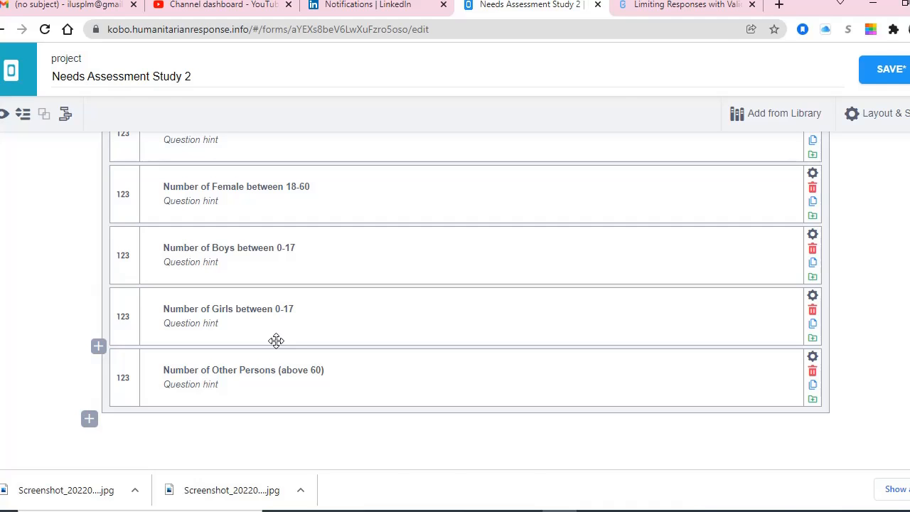
{"action": "key", "text": "alt+Tab"}
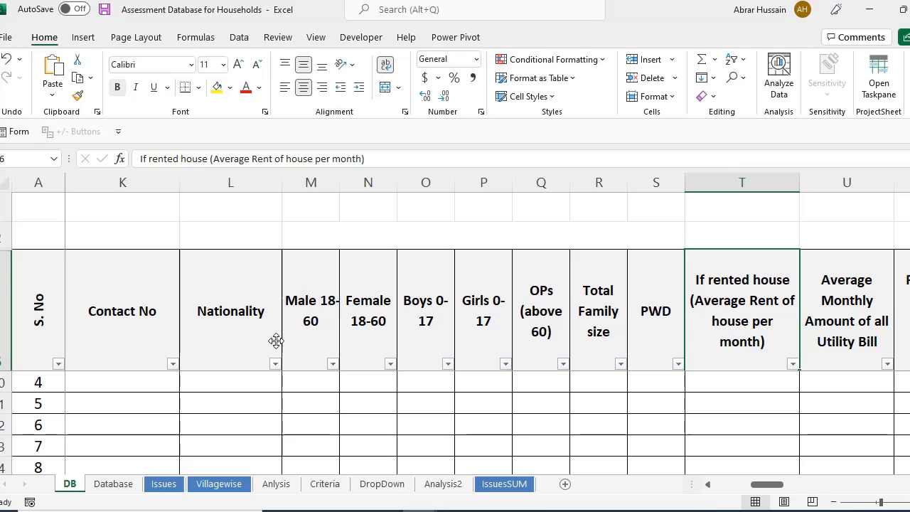
{"action": "left_click", "coordinate": [608, 369]}
{"action": "left_click", "coordinate": [596, 381]}
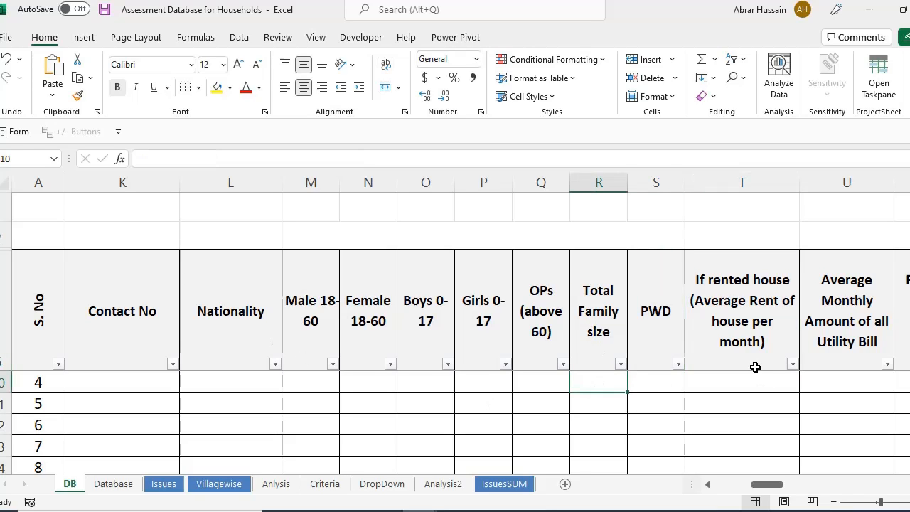
{"action": "type", "text": "=sum("}
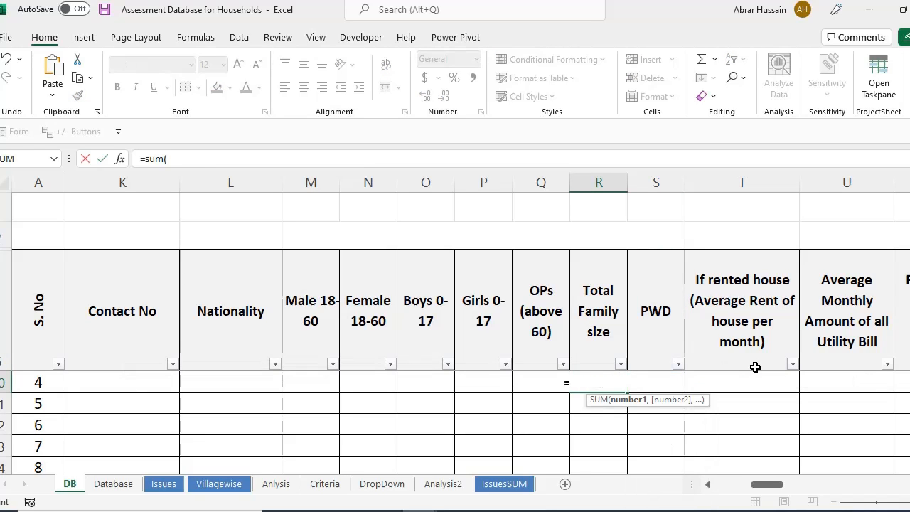
{"action": "key", "text": "Left"}
{"action": "key", "text": "ctrl+shift+Left"}
{"action": "key", "text": "Right"}
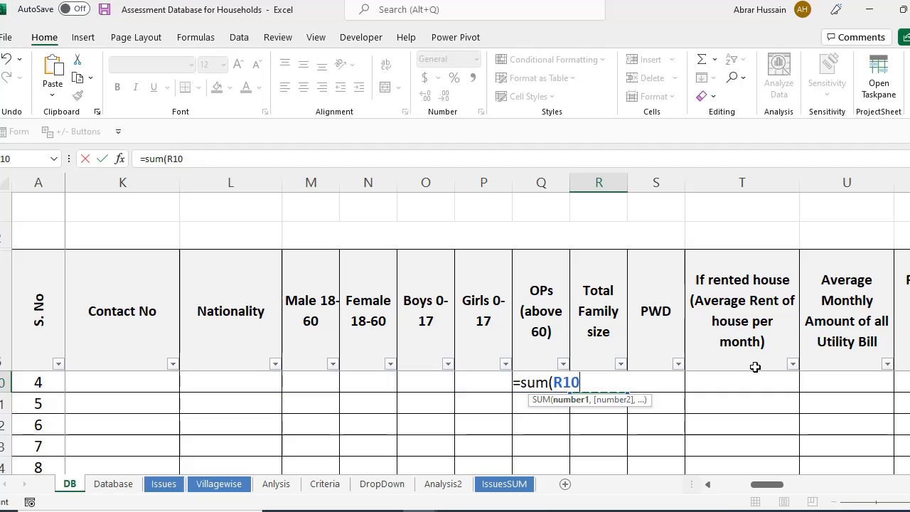
{"action": "key", "text": "Escape"}
Inspect the first cells under the Total Family size heading for a formula and review the family member headings beside it.
{"action": "key", "text": "Up"}
{"action": "key", "text": "F2"}
{"action": "key", "text": "Escape"}
{"action": "key", "text": "Up"}
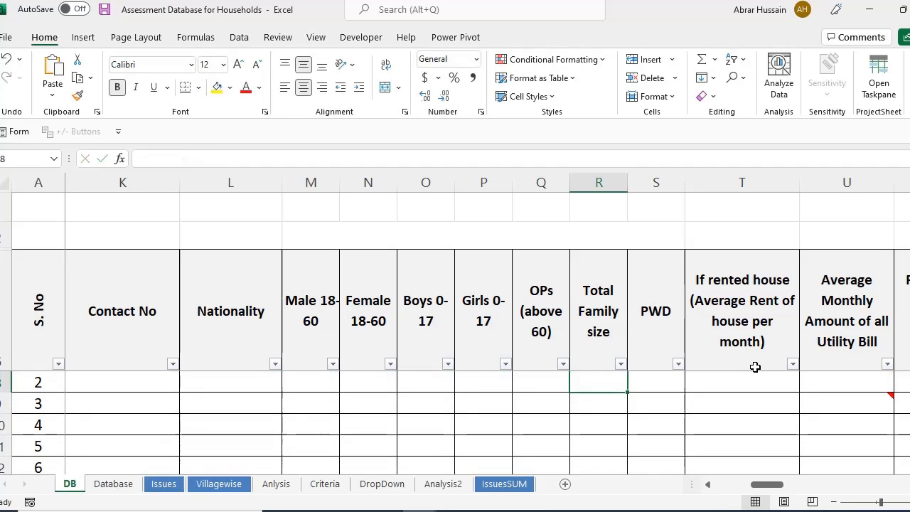
{"action": "key", "text": "ctrl+Up"}
{"action": "key", "text": "Down"}
{"action": "key", "text": "F2"}
{"action": "key", "text": "Escape"}
{"action": "key", "text": "F2"}
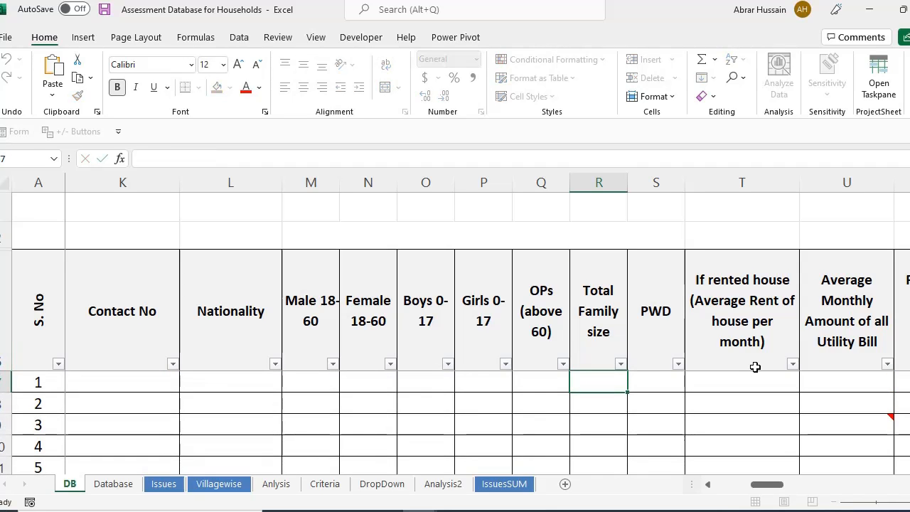
{"action": "key", "text": "Escape"}
{"action": "key", "text": "Up"}
{"action": "key", "text": "Down"}
{"action": "key", "text": "F2"}
{"action": "key", "text": "Escape"}
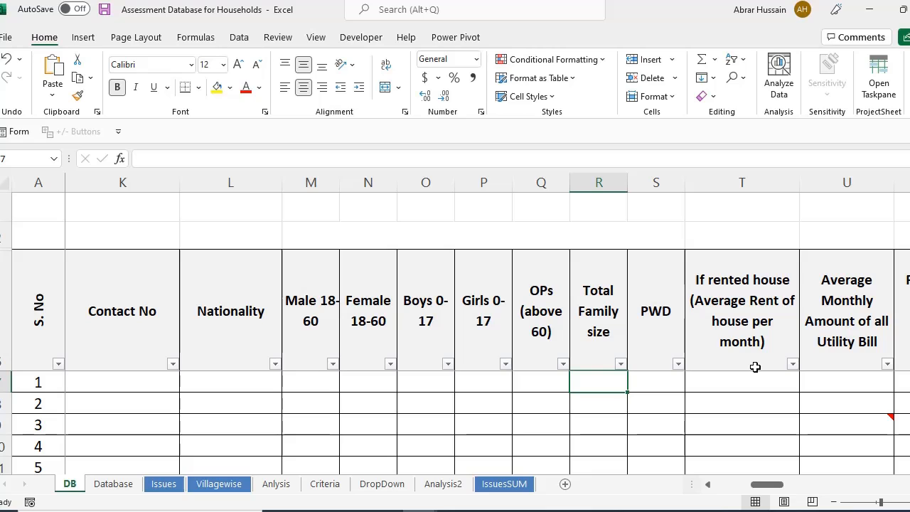
{"action": "left_click", "coordinate": [610, 297]}
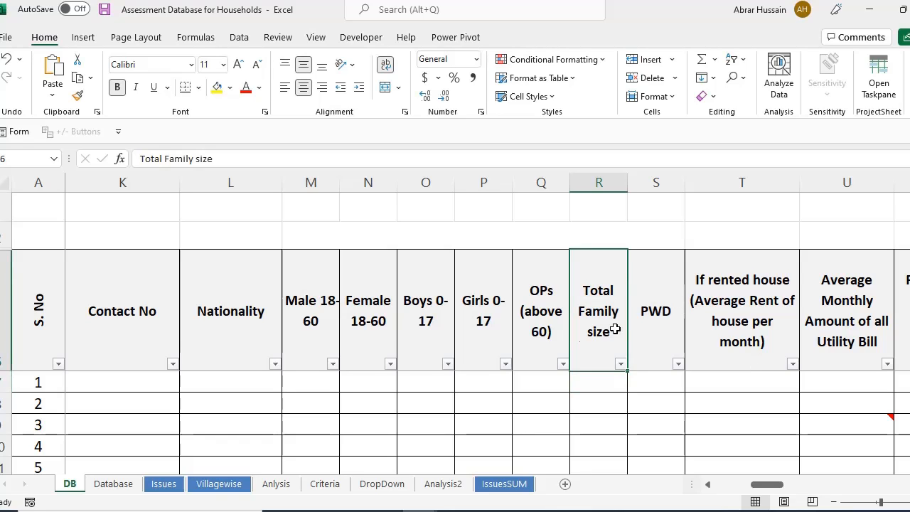
{"action": "left_click_drag", "start_coordinate": [231, 311], "coordinate": [537, 311]}
{"action": "left_click", "coordinate": [624, 315]}
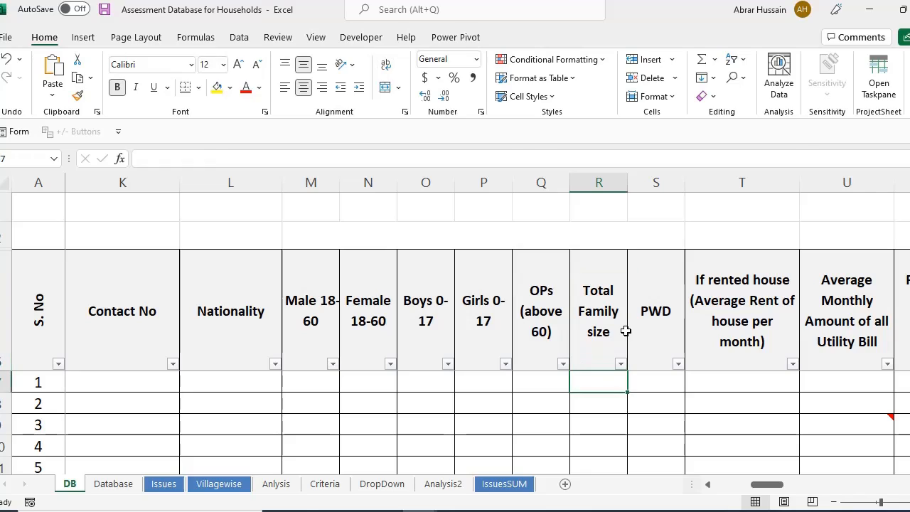
Check the PWD heading in the Excel database and add a "Number of PWDs" question with the Number response type to the family members group.
{"action": "key", "text": "alt+Tab"}
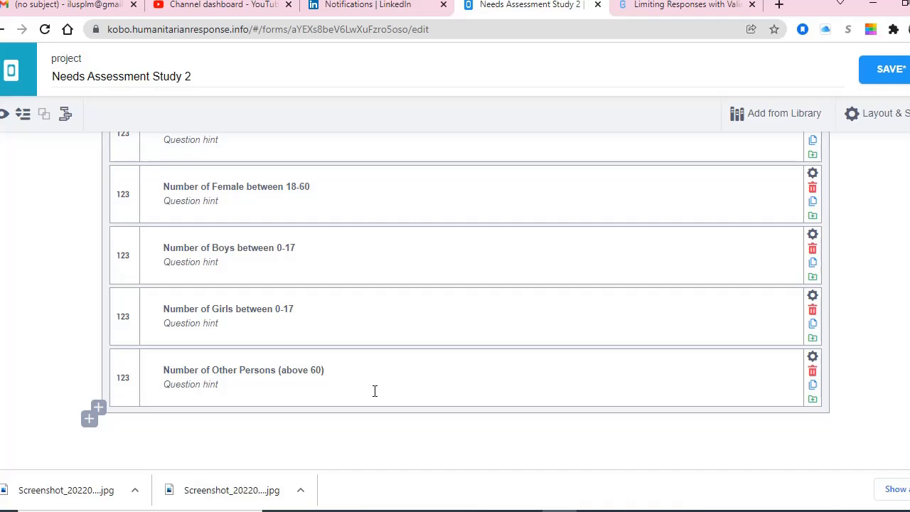
{"action": "key", "text": "alt+Tab"}
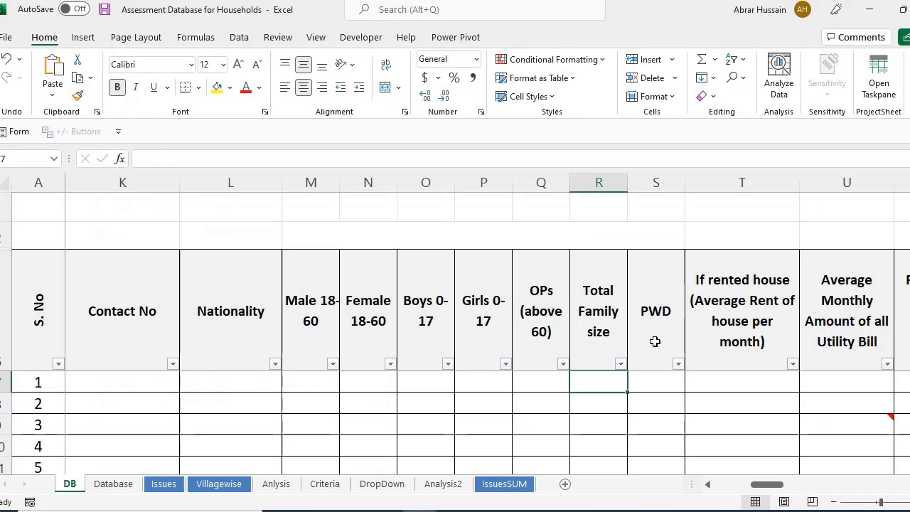
{"action": "left_click", "coordinate": [655, 342]}
{"action": "key", "text": "alt+Tab"}
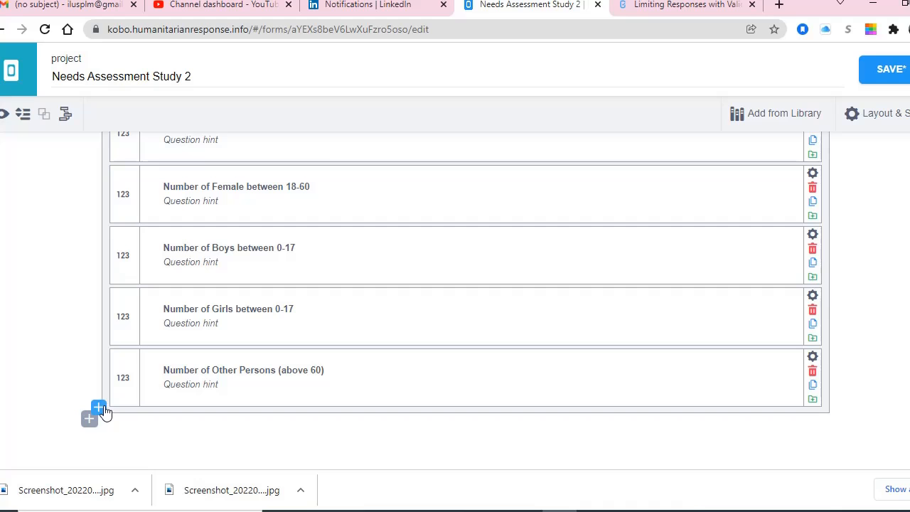
{"action": "left_click", "coordinate": [99, 408]}
{"action": "type", "text": "Number of PWDs"}
{"action": "left_click", "coordinate": [691, 450]}
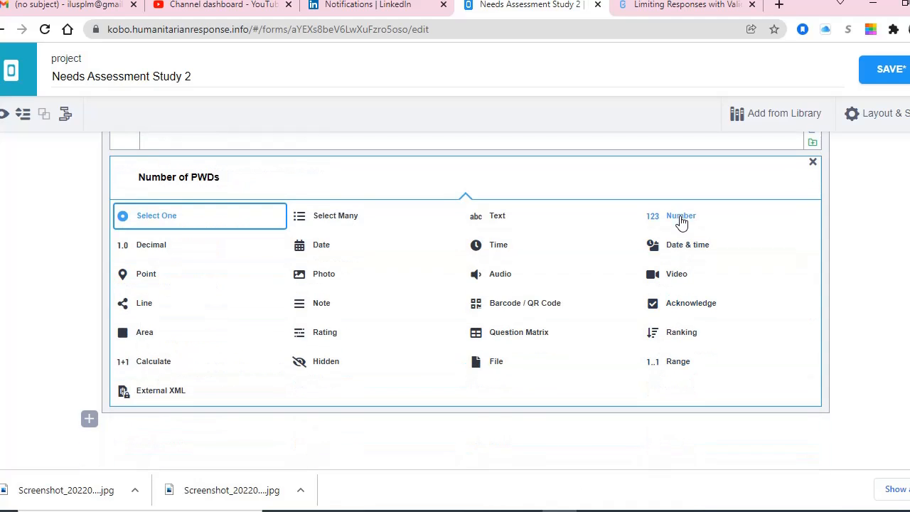
{"action": "left_click", "coordinate": [682, 218]}
Review the questions inside the "Number of family members" group, from Number of Male between 18-60 down to Number of PWDs.
{"action": "scroll", "coordinate": [263, 270], "scroll_direction": "up", "scroll_amount": 3}
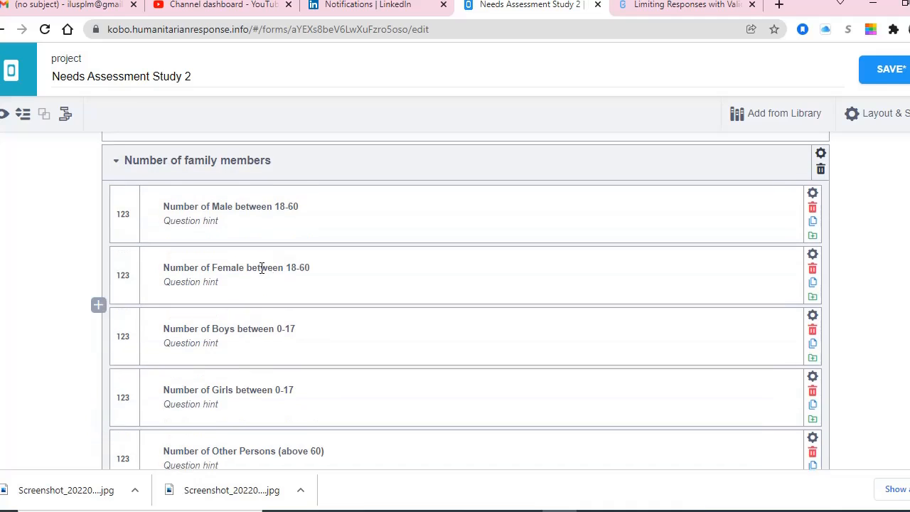
{"action": "left_click", "coordinate": [242, 221]}
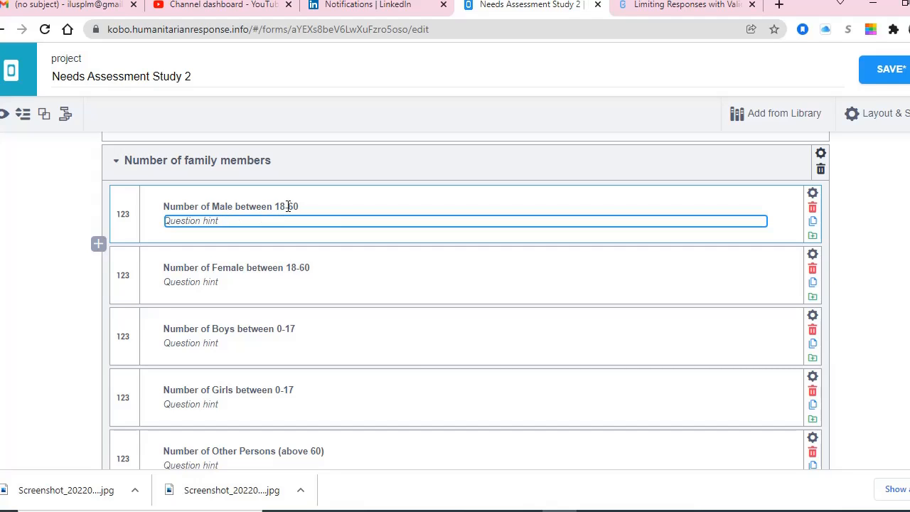
{"action": "left_click", "coordinate": [213, 283]}
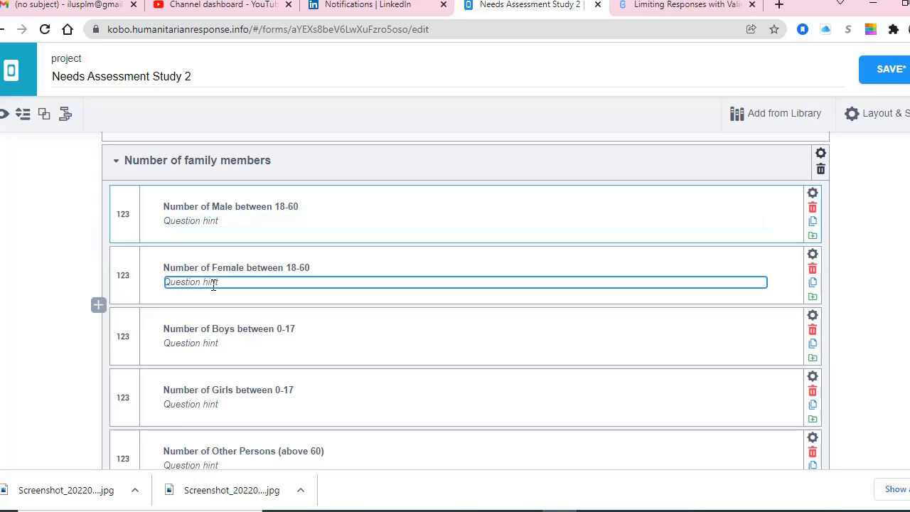
{"action": "scroll", "coordinate": [254, 358], "scroll_direction": "down", "scroll_amount": 2}
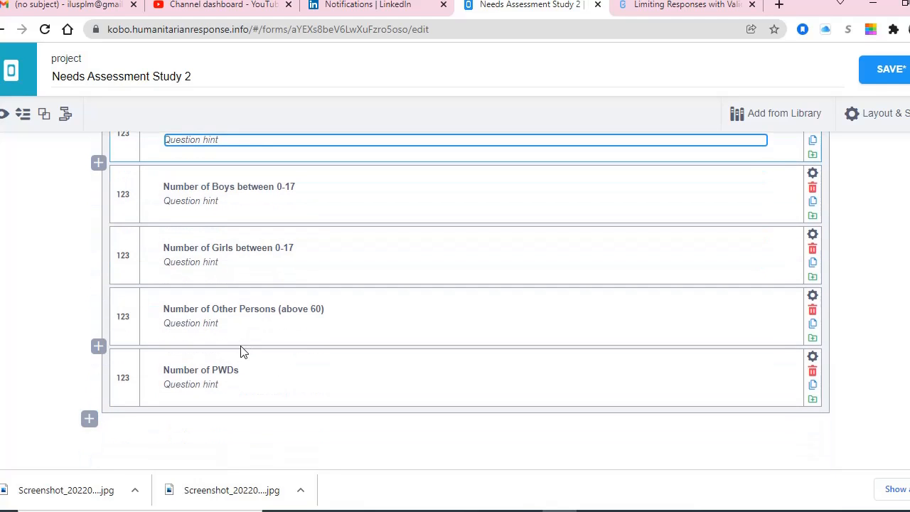
{"action": "left_click", "coordinate": [218, 382]}
{"action": "scroll", "coordinate": [246, 329], "scroll_direction": "up", "scroll_amount": 2}
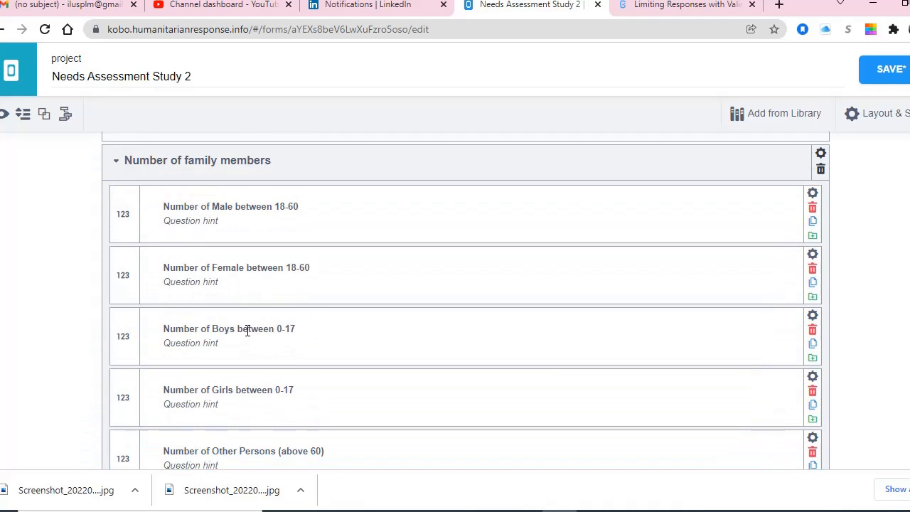
{"action": "scroll", "coordinate": [227, 313], "scroll_direction": "down", "scroll_amount": 2}
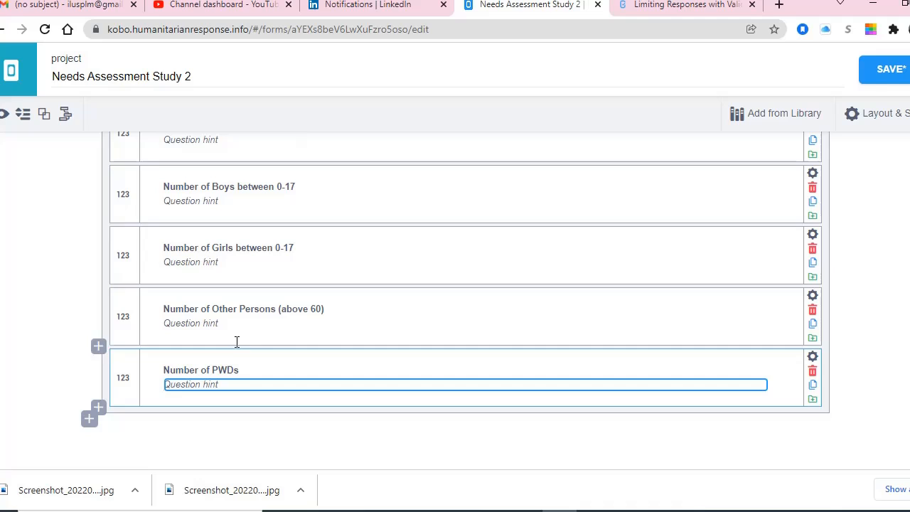
Start a new question below the family members group and copy the "If rented house (Average Rent of house per month)" heading text from Excel.
{"action": "left_click", "coordinate": [86, 423]}
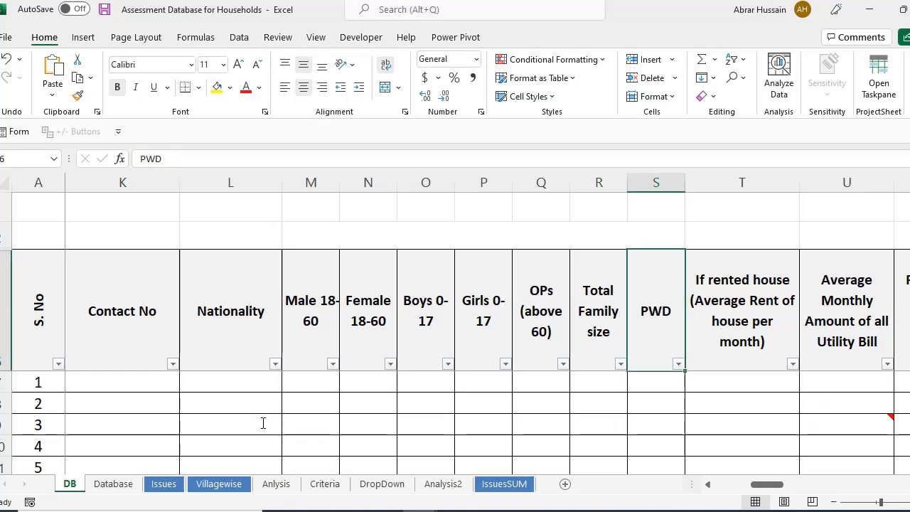
{"action": "double_click", "coordinate": [766, 356]}
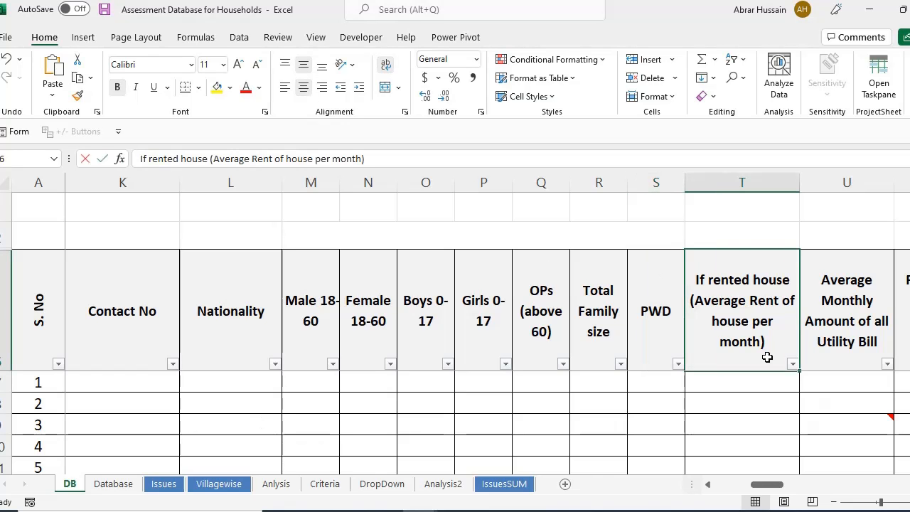
{"action": "left_click_drag", "start_coordinate": [794, 332], "coordinate": [687, 289]}
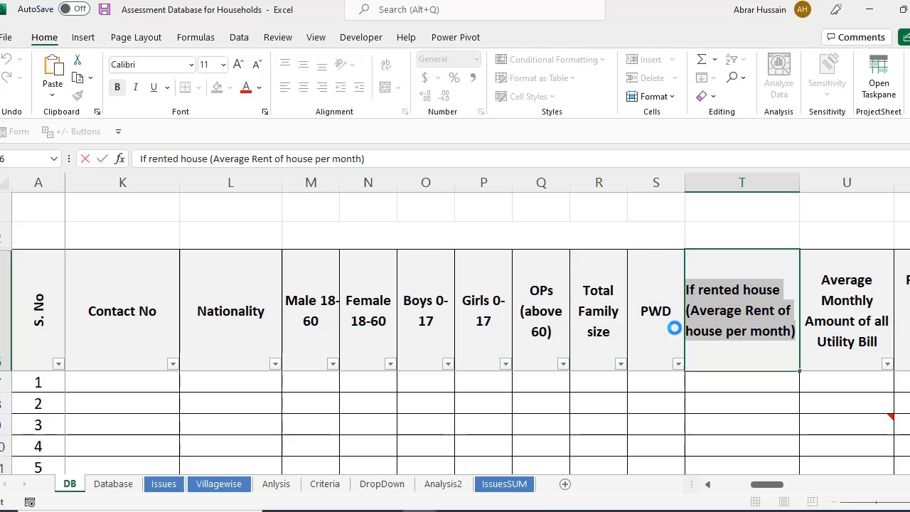
{"action": "key", "text": "ctrl+c"}
{"action": "left_click", "coordinate": [654, 311]}
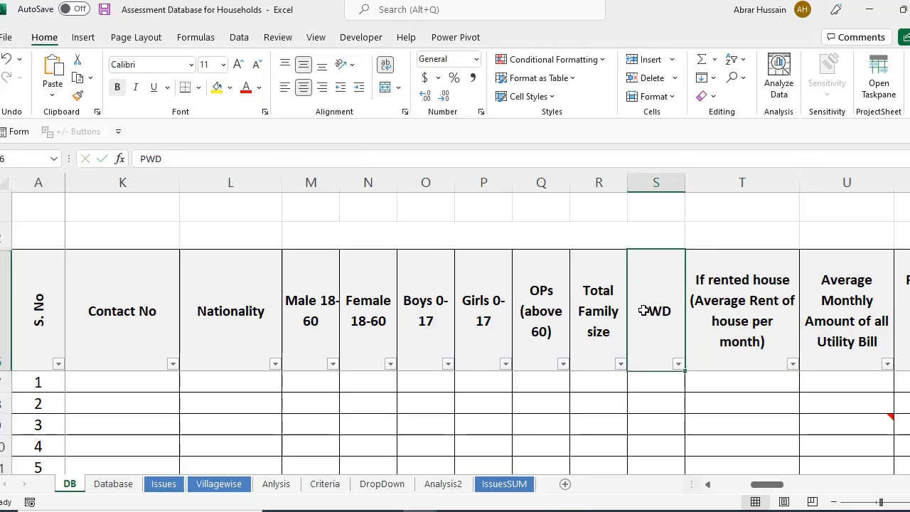
Return to the KoBoToolbox form, paste the rented house heading as the question title and add it with the Number response type.
{"action": "key", "text": "alt+Tab"}
{"action": "key", "text": "ctrl+v"}
{"action": "scroll", "coordinate": [279, 390], "scroll_direction": "down", "scroll_amount": 1}
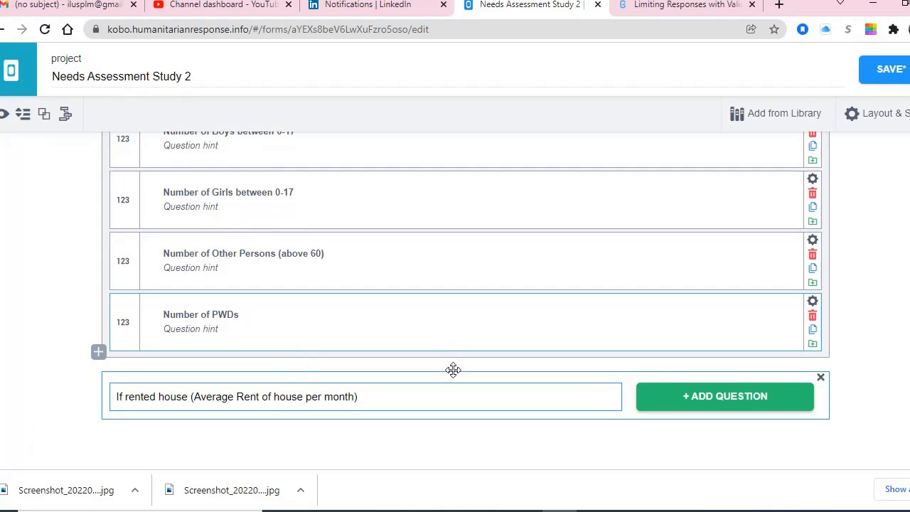
{"action": "left_click", "coordinate": [790, 385]}
{"action": "scroll", "coordinate": [743, 403], "scroll_direction": "down", "scroll_amount": 2}
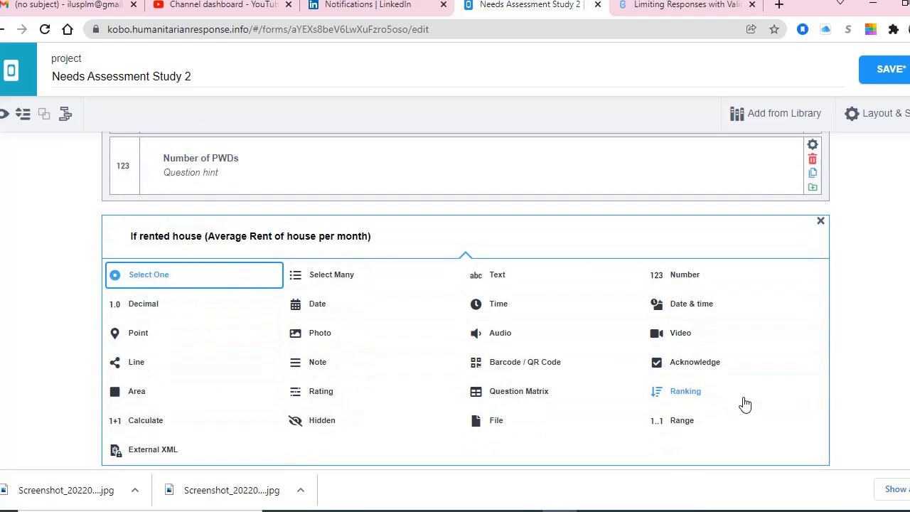
{"action": "left_click", "coordinate": [683, 276]}
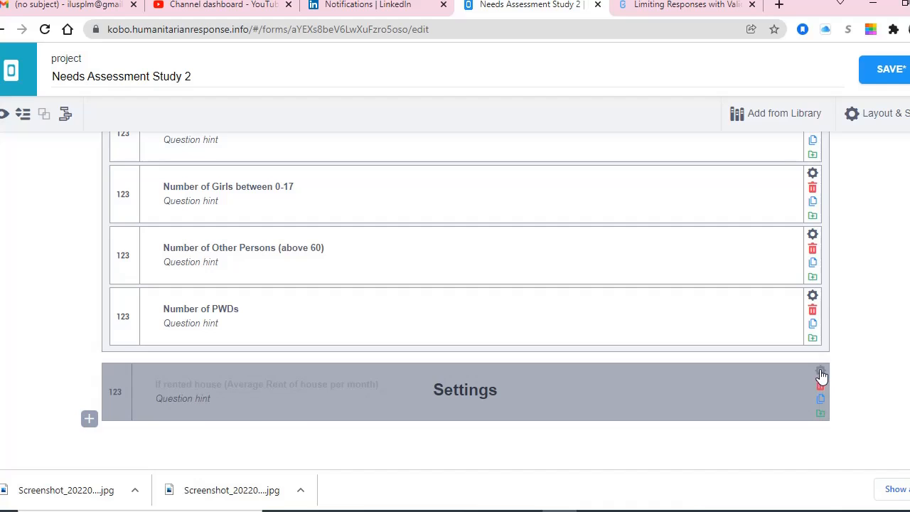
Make a response mandatory for the rented house question in its settings.
{"action": "left_click", "coordinate": [821, 370]}
{"action": "scroll", "coordinate": [575, 368], "scroll_direction": "down", "scroll_amount": 3}
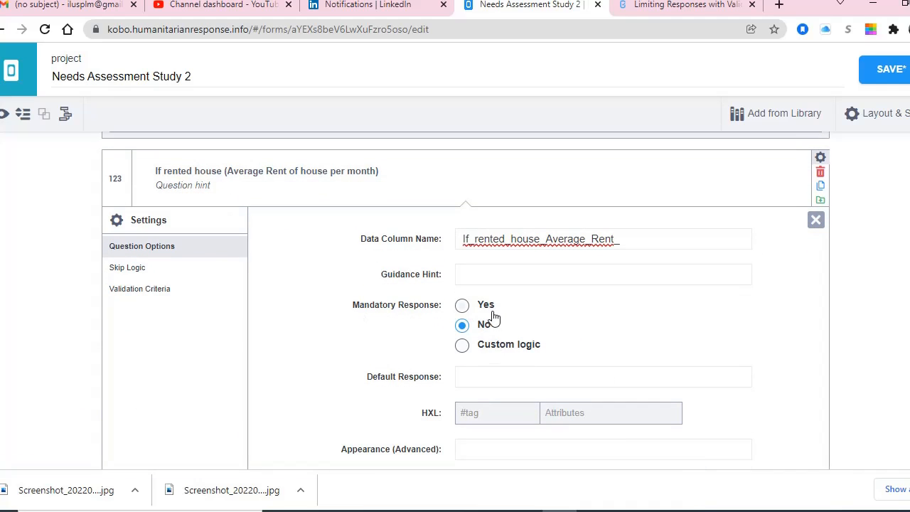
{"action": "left_click", "coordinate": [462, 306]}
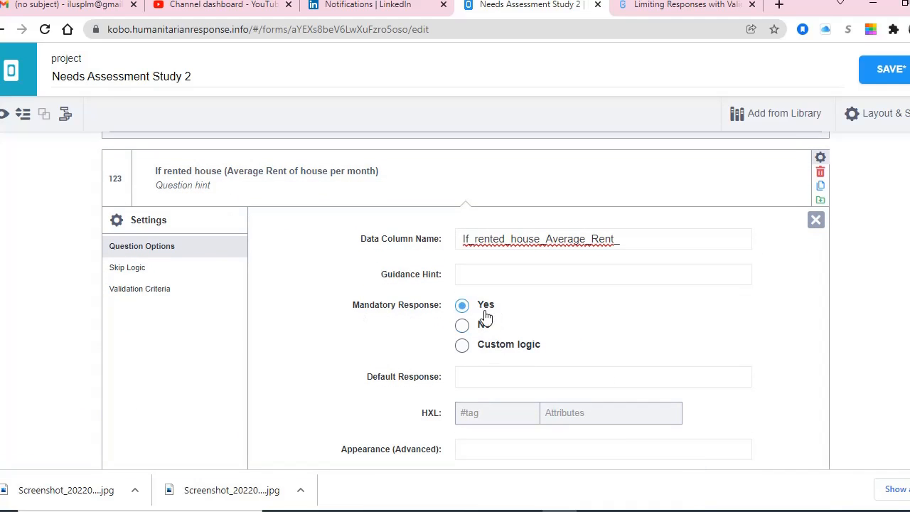
Add a validation condition to the rented house question requiring a response less than or equal to 20000, and close its settings.
{"action": "left_click", "coordinate": [118, 288]}
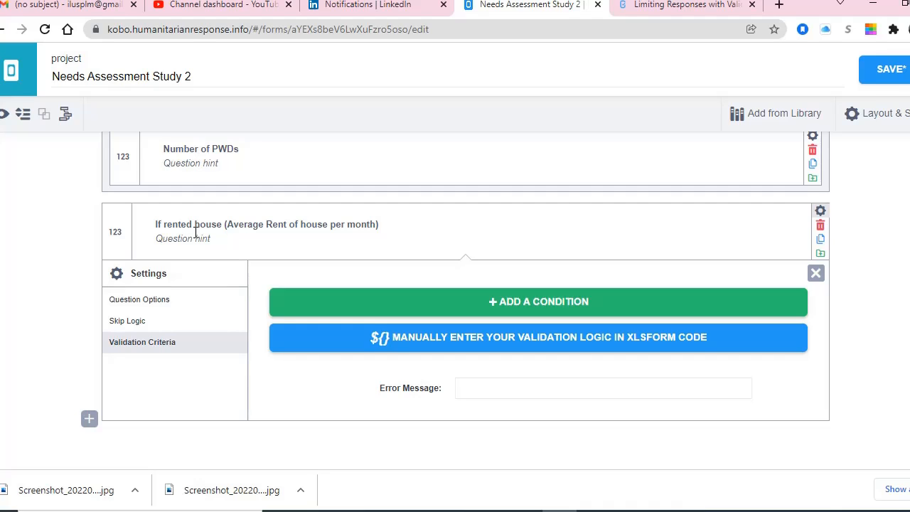
{"action": "left_click", "coordinate": [517, 300]}
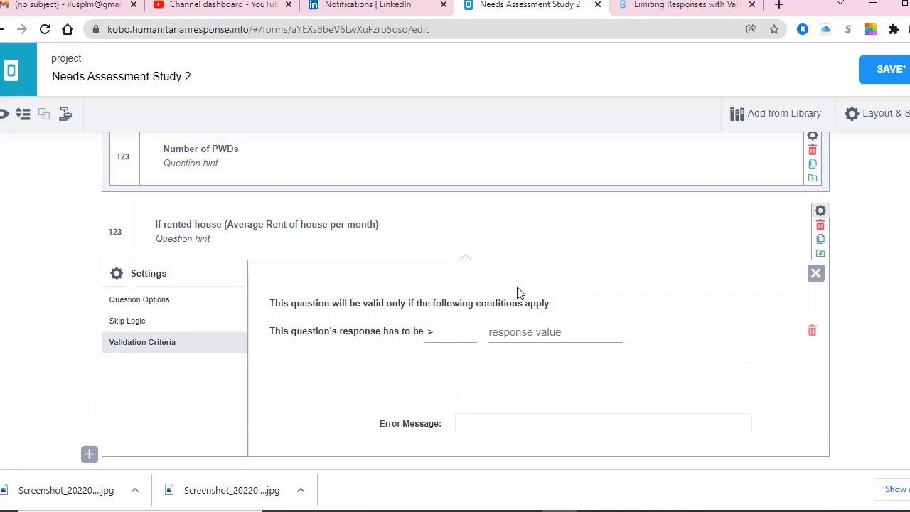
{"action": "left_click", "coordinate": [433, 331]}
{"action": "left_click", "coordinate": [445, 340]}
{"action": "left_click", "coordinate": [449, 345]}
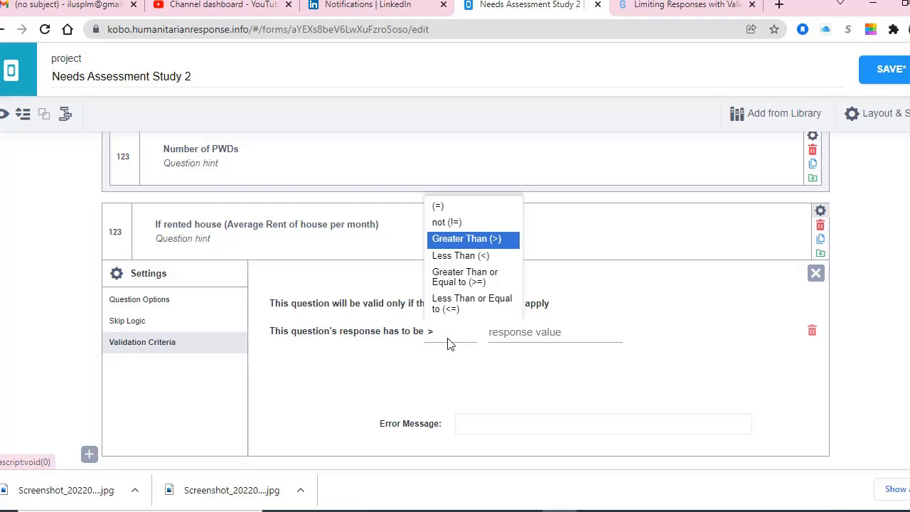
{"action": "left_click", "coordinate": [470, 279]}
{"action": "left_click", "coordinate": [530, 327]}
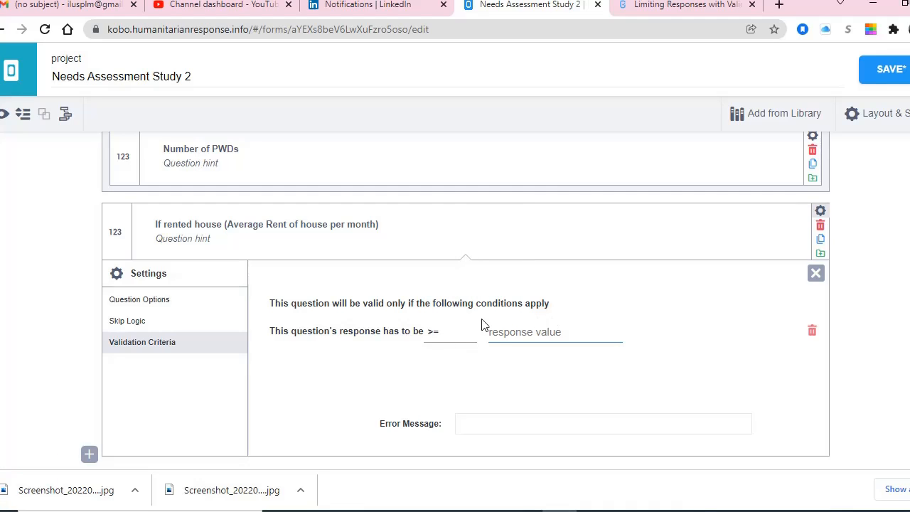
{"action": "left_click", "coordinate": [436, 334]}
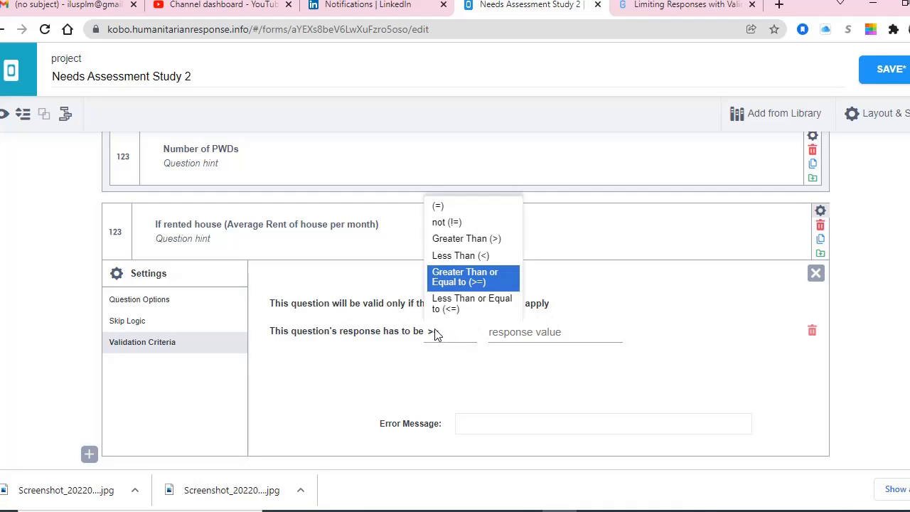
{"action": "left_click", "coordinate": [460, 302]}
{"action": "left_click", "coordinate": [514, 331]}
{"action": "type", "text": "20000"}
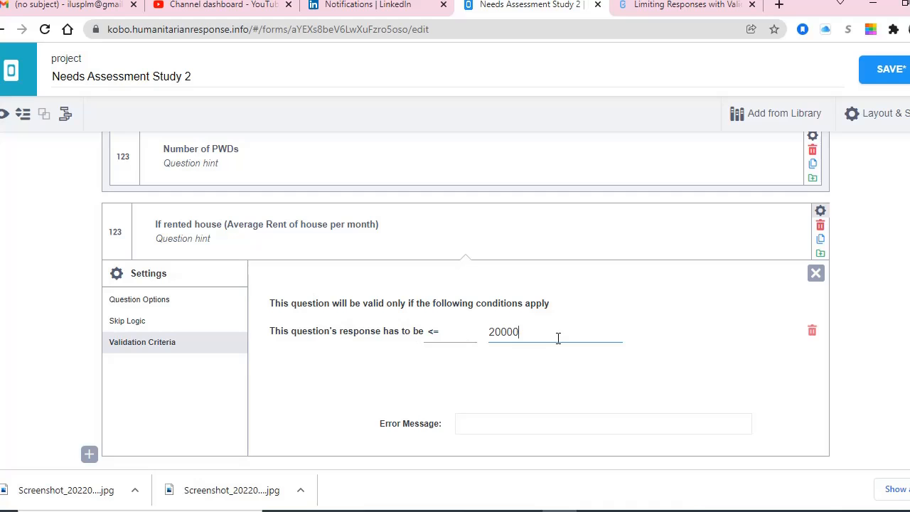
{"action": "left_click_drag", "start_coordinate": [542, 339], "coordinate": [403, 313]}
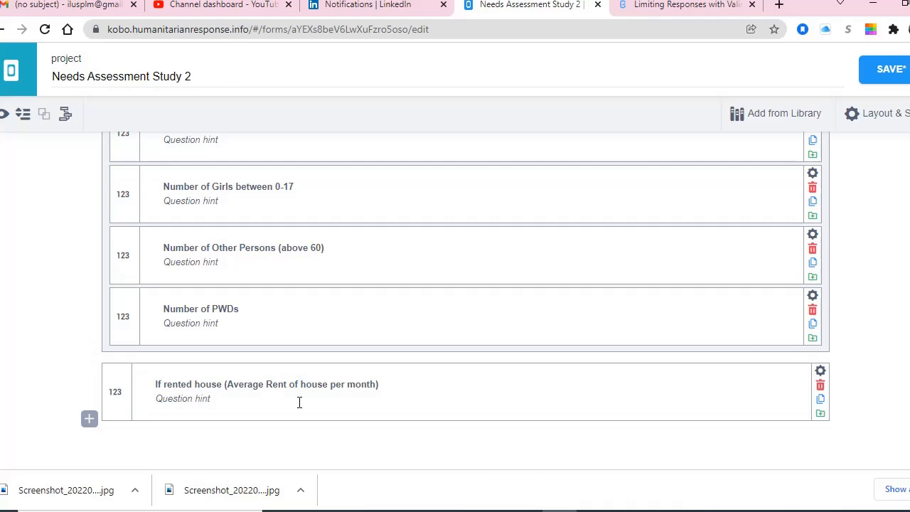
Copy the "Average Monthly Amount of all Utility Bill" heading text from the Excel database.
{"action": "key", "text": "alt+Tab"}
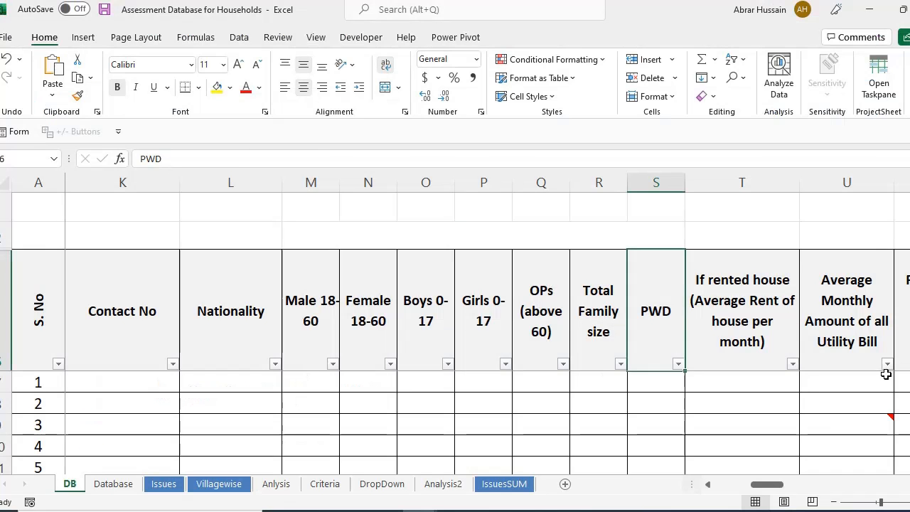
{"action": "left_click", "coordinate": [857, 364]}
{"action": "double_click", "coordinate": [872, 344]}
{"action": "left_click_drag", "start_coordinate": [872, 344], "coordinate": [742, 209]}
{"action": "key", "text": "ctrl+c"}
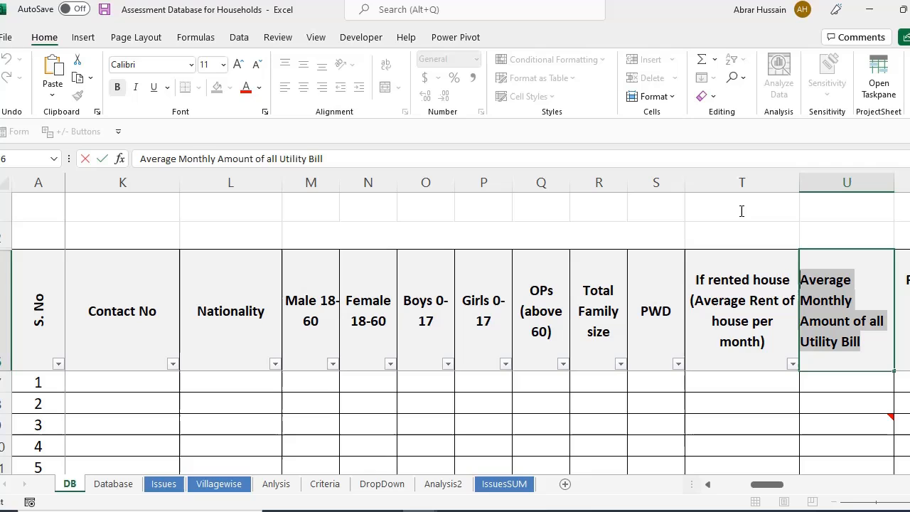
{"action": "left_click", "coordinate": [707, 338]}
Add the copied utility bill heading to the KoBoToolbox form as a Number question below the rented house question and make its response mandatory.
{"action": "key", "text": "alt+Tab"}
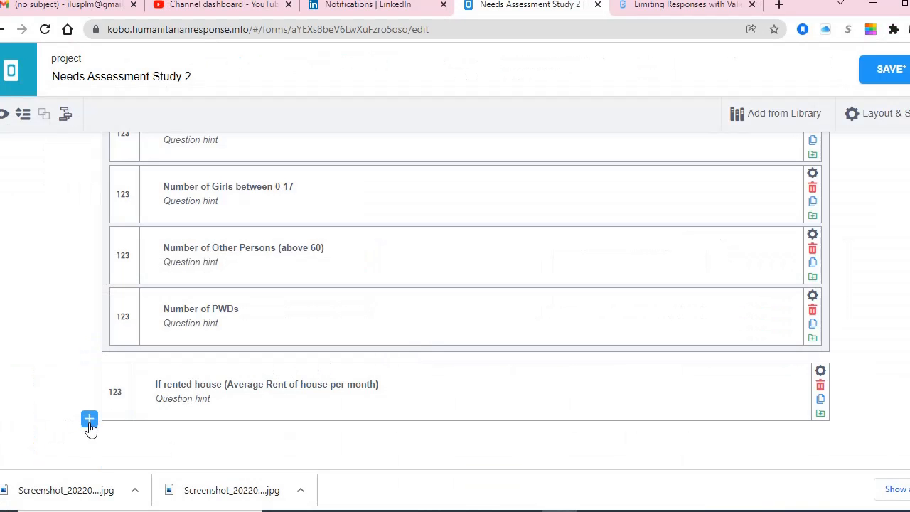
{"action": "left_click", "coordinate": [89, 419]}
{"action": "key", "text": "ctrl+v"}
{"action": "left_click", "coordinate": [672, 402]}
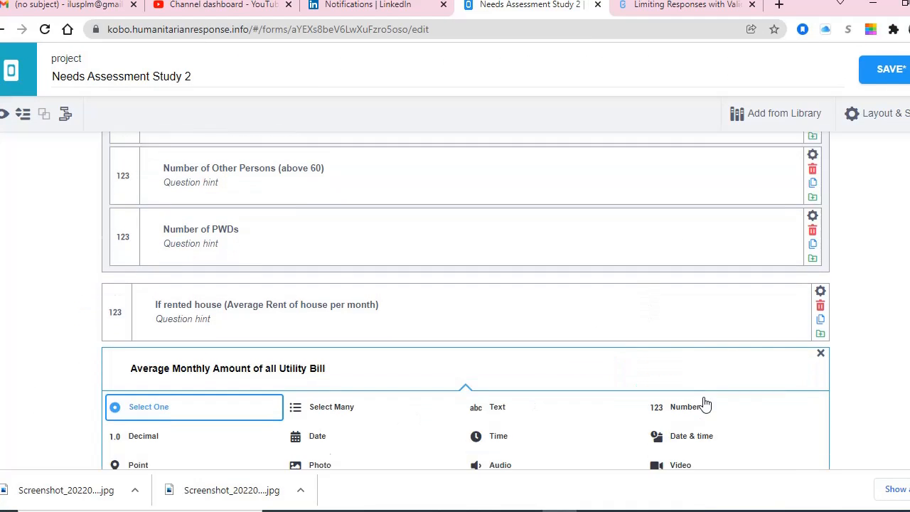
{"action": "left_click", "coordinate": [682, 282]}
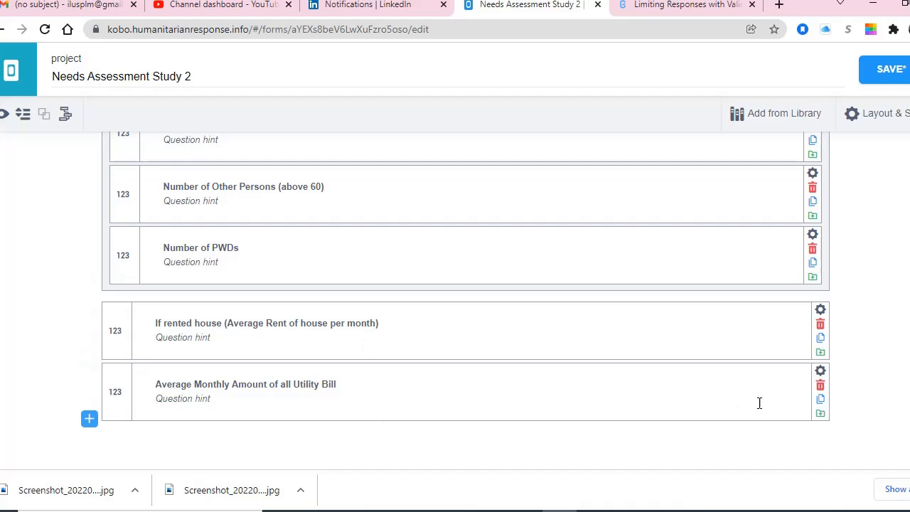
{"action": "left_click", "coordinate": [820, 371]}
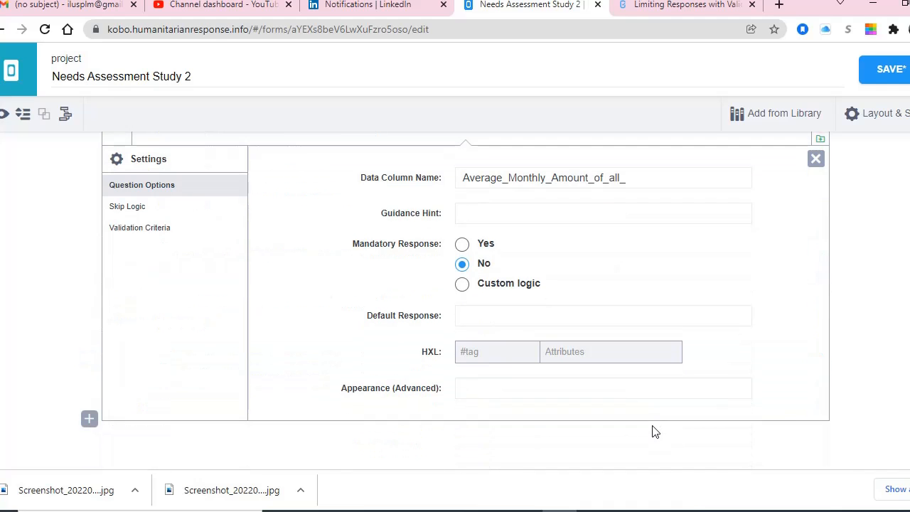
{"action": "left_click", "coordinate": [462, 246]}
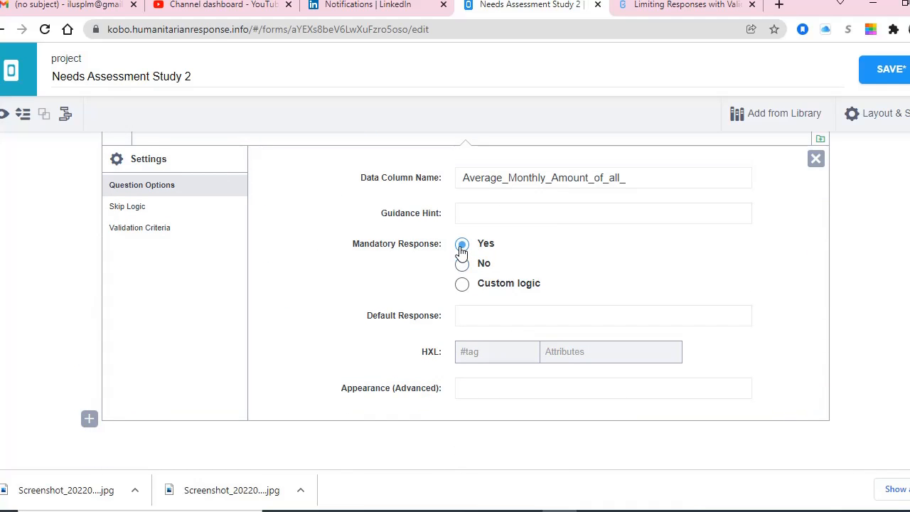
Switch to the Excel database and correct the livelihood heading to read "Family head occupation/ Source of Livelihood".
{"action": "key", "text": "alt+Tab"}
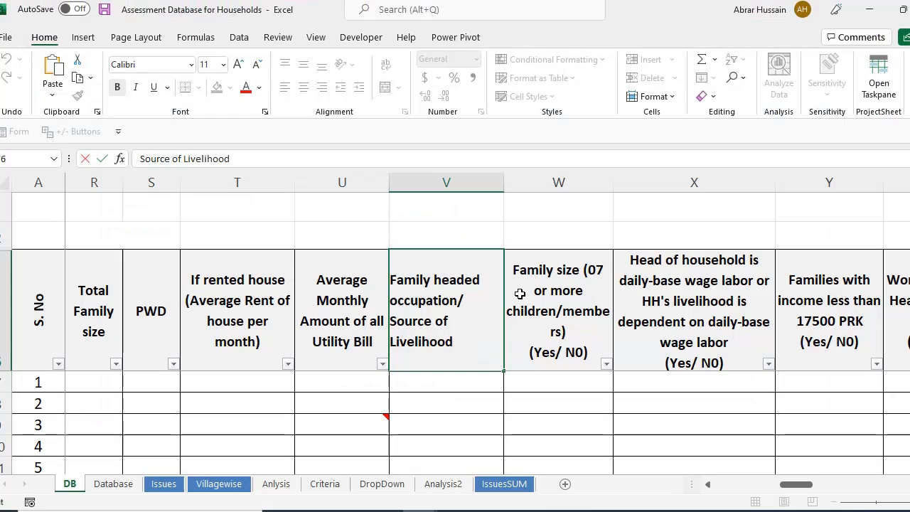
{"action": "key", "text": "BackSpace"}
{"action": "key", "text": "BackSpace"}
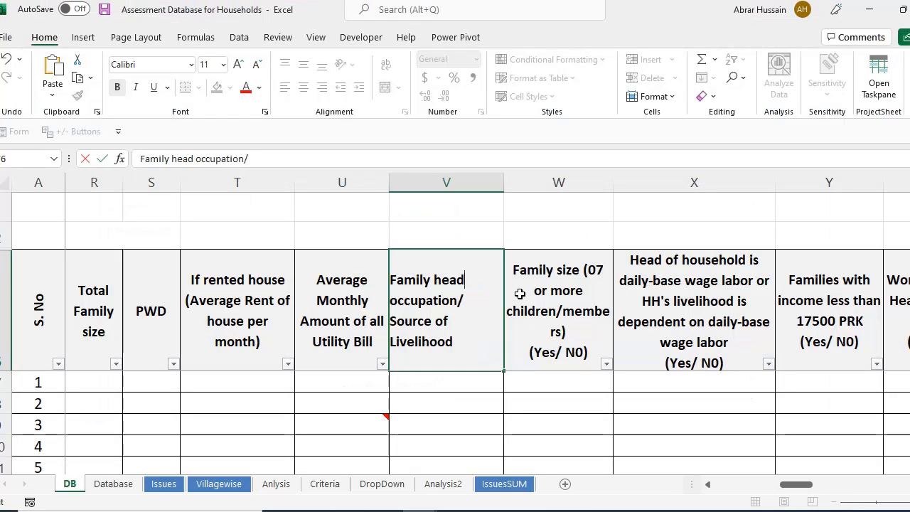
{"action": "left_click", "coordinate": [426, 390]}
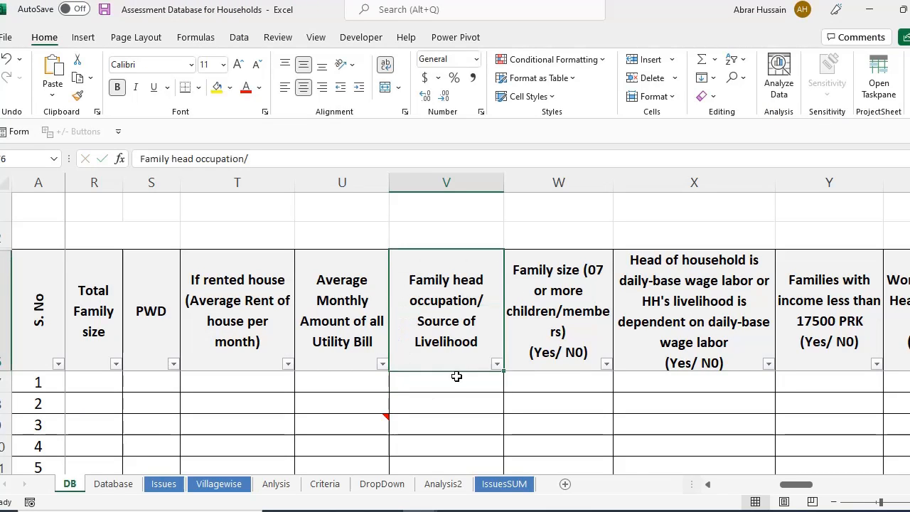
{"action": "left_click", "coordinate": [460, 331]}
{"action": "left_click", "coordinate": [471, 390]}
{"action": "scroll", "coordinate": [472, 383], "scroll_direction": "down", "scroll_amount": 2}
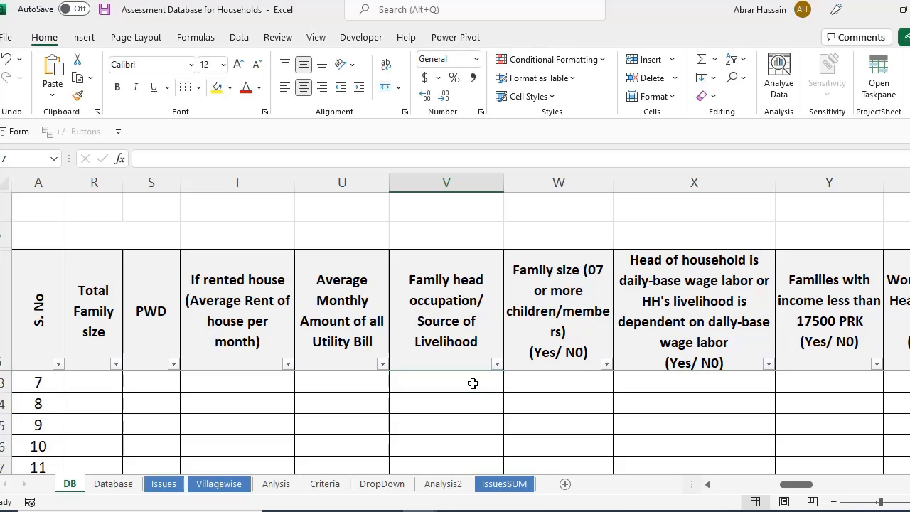
{"action": "scroll", "coordinate": [472, 384], "scroll_direction": "up", "scroll_amount": 2}
{"action": "left_click", "coordinate": [472, 420]}
{"action": "left_click", "coordinate": [465, 384]}
{"action": "left_click", "coordinate": [461, 421]}
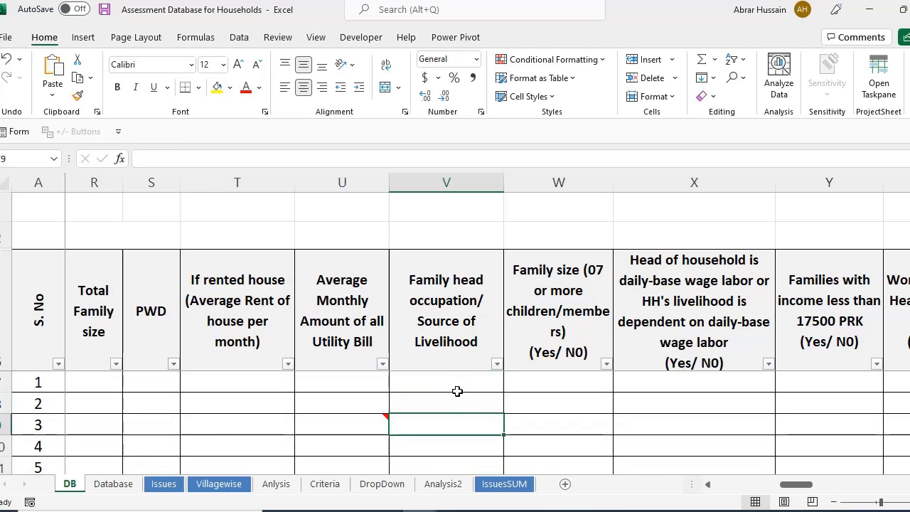
{"action": "left_click", "coordinate": [457, 389]}
{"action": "left_click", "coordinate": [451, 315]}
{"action": "left_click", "coordinate": [470, 399]}
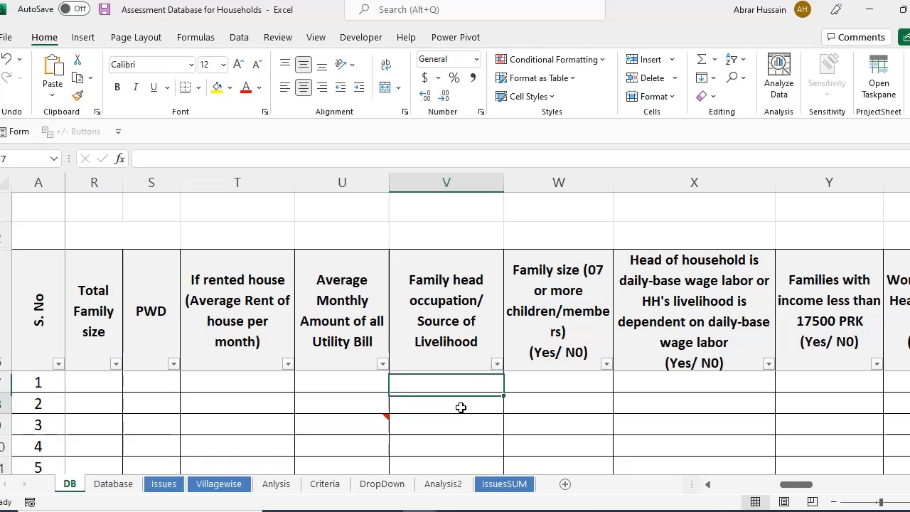
Copy the full "Family head occupation/ Source of Livelihood" heading text from its cell.
{"action": "left_click", "coordinate": [460, 341]}
{"action": "double_click", "coordinate": [486, 345]}
{"action": "left_click_drag", "start_coordinate": [466, 346], "coordinate": [348, 219]}
{"action": "key", "text": "ctrl+c"}
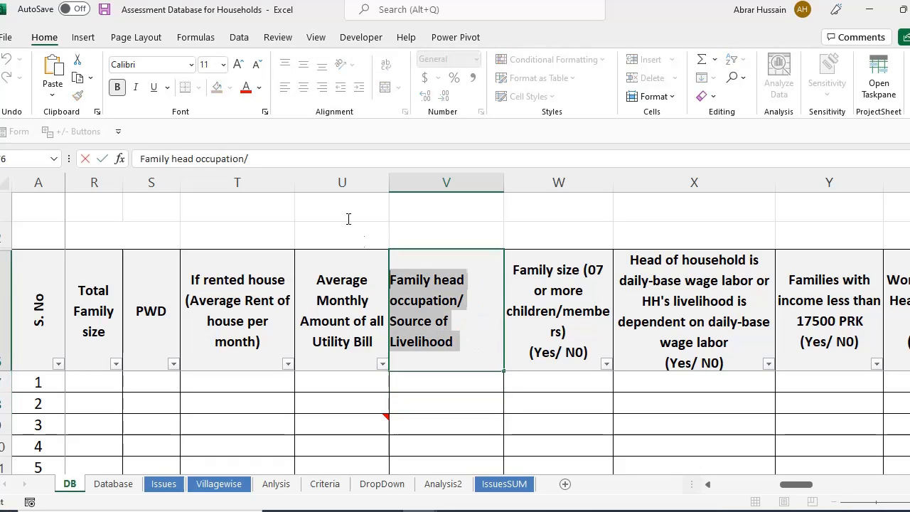
{"action": "left_click", "coordinate": [620, 337]}
Add the copied livelihood heading to the KoBoToolbox form as a Text question below the utility bill question.
{"action": "key", "text": "alt+Tab"}
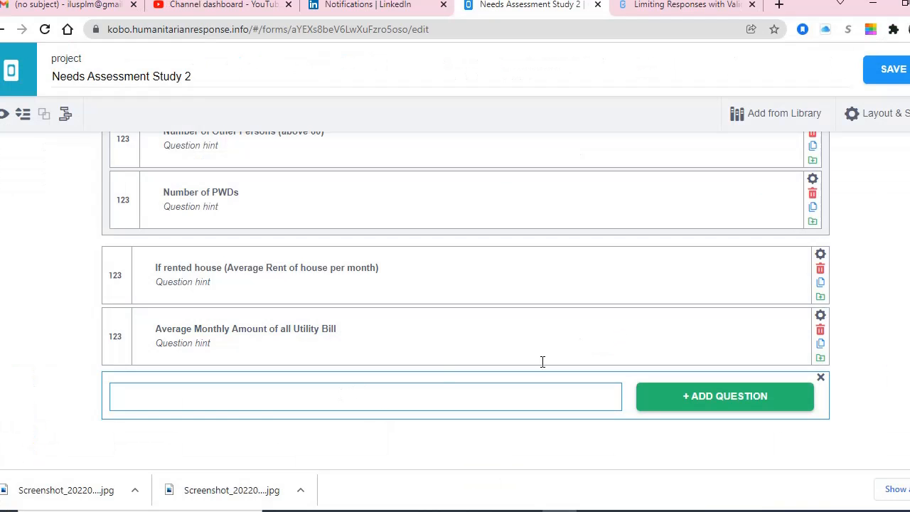
{"action": "key", "text": "ctrl+v"}
{"action": "left_click", "coordinate": [679, 394]}
{"action": "scroll", "coordinate": [612, 341], "scroll_direction": "down", "scroll_amount": 2}
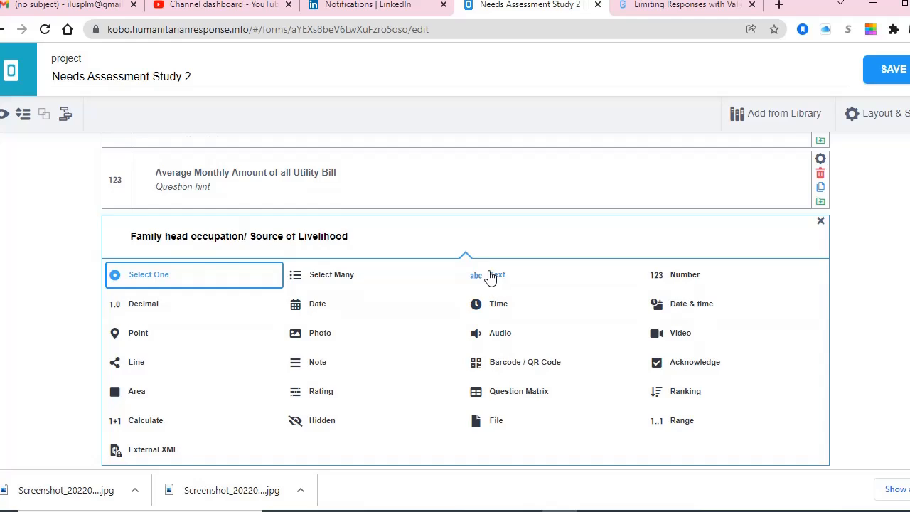
{"action": "left_click", "coordinate": [491, 276]}
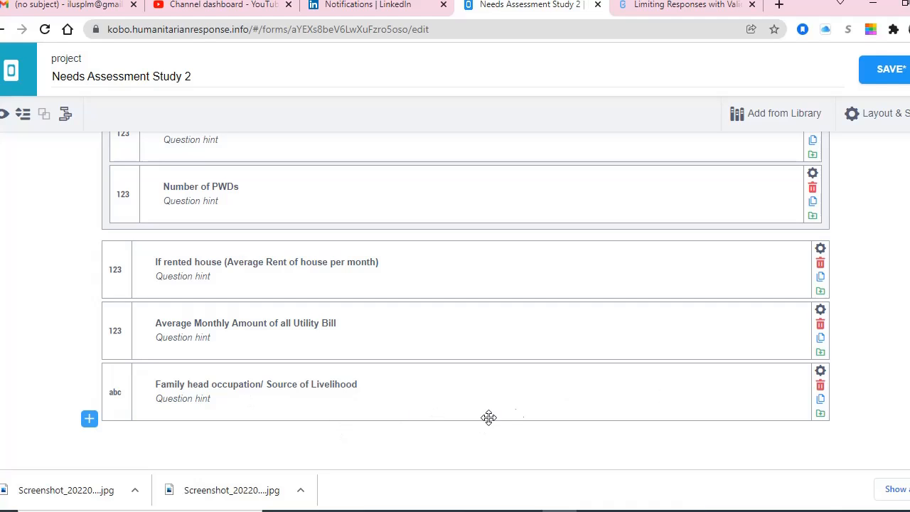
{"action": "left_click", "coordinate": [88, 419]}
{"action": "left_click", "coordinate": [744, 415]}
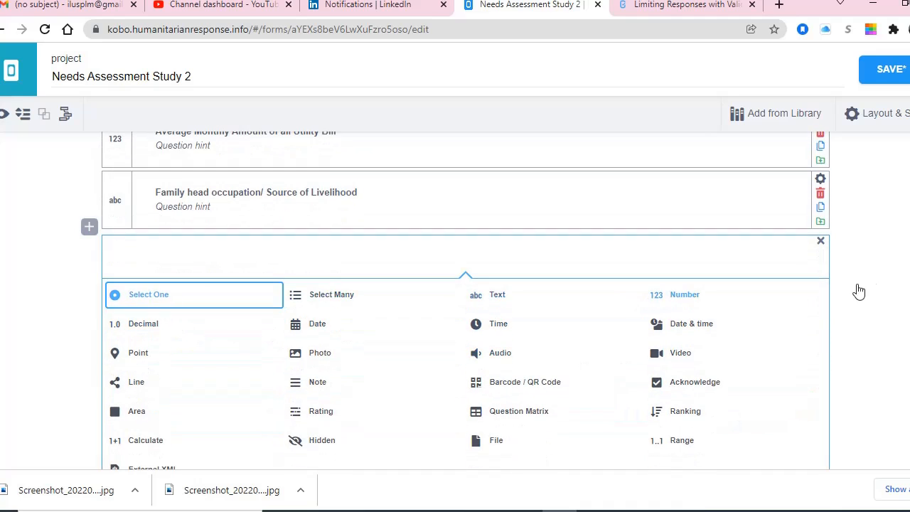
{"action": "left_click", "coordinate": [821, 241]}
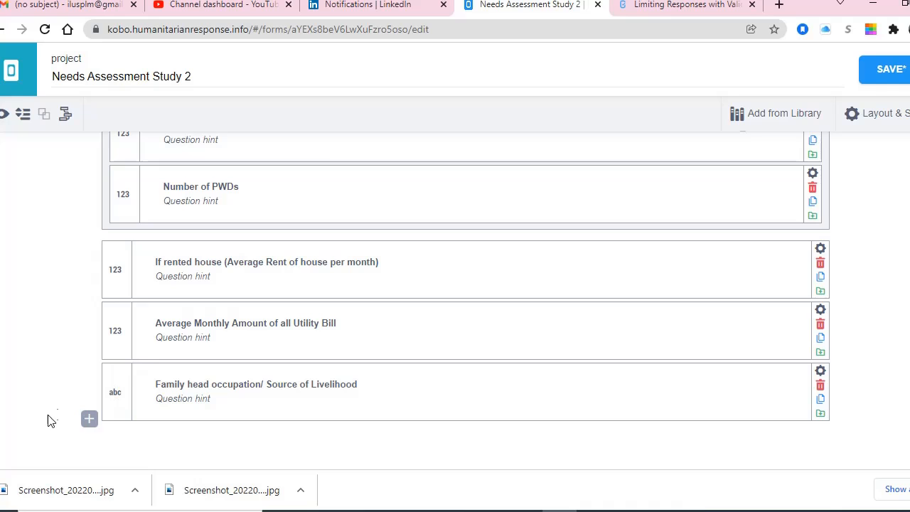
Start a new question below the livelihood question and copy the "Family size (07 or more children/members)" heading text, without "(Yes/ N0)", from Excel.
{"action": "left_click", "coordinate": [89, 419]}
{"action": "key", "text": "alt+Tab"}
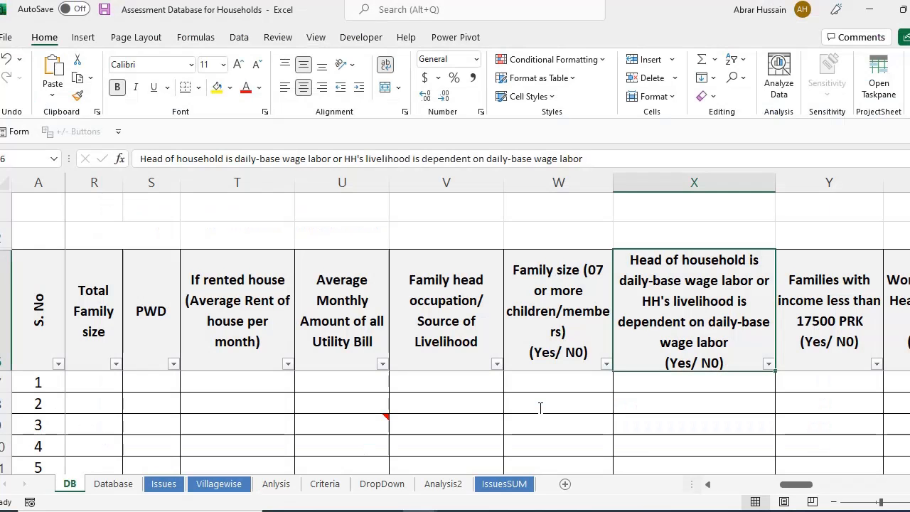
{"action": "left_click", "coordinate": [563, 304]}
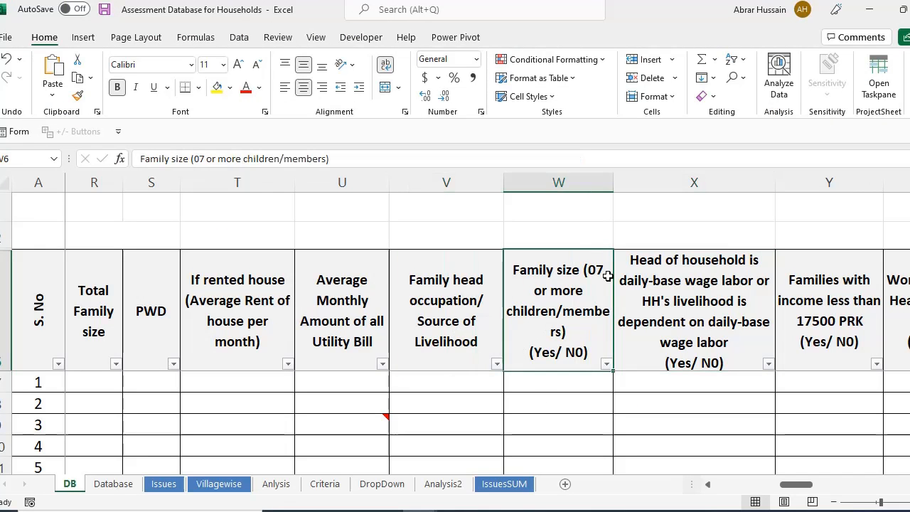
{"action": "double_click", "coordinate": [603, 331]}
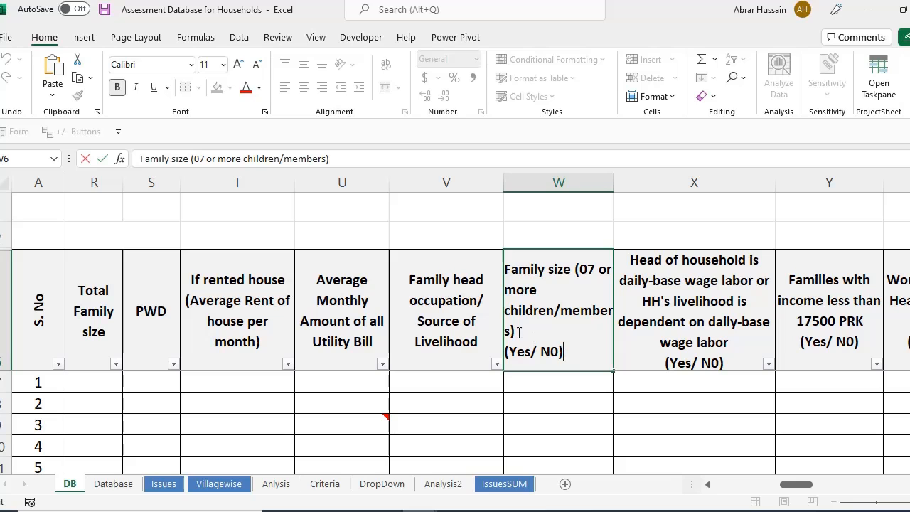
{"action": "left_click", "coordinate": [414, 340]}
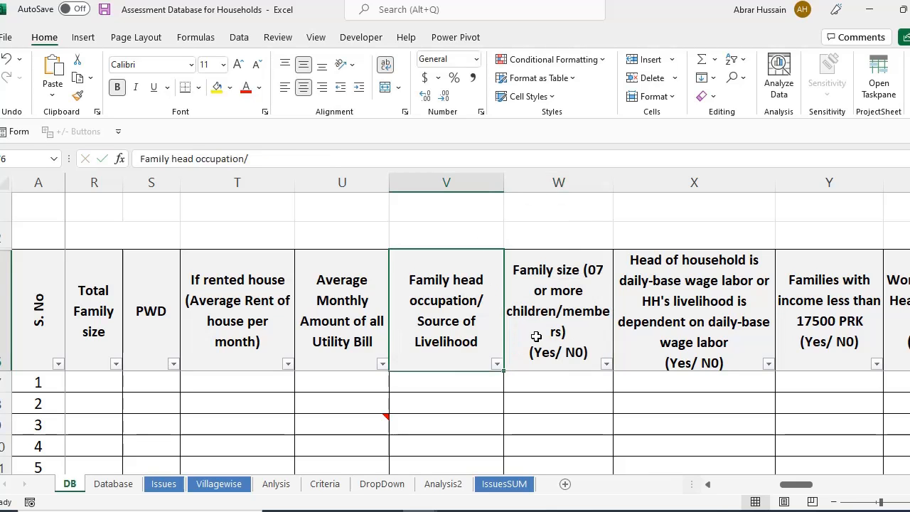
{"action": "left_click_drag", "start_coordinate": [536, 335], "coordinate": [812, 335]}
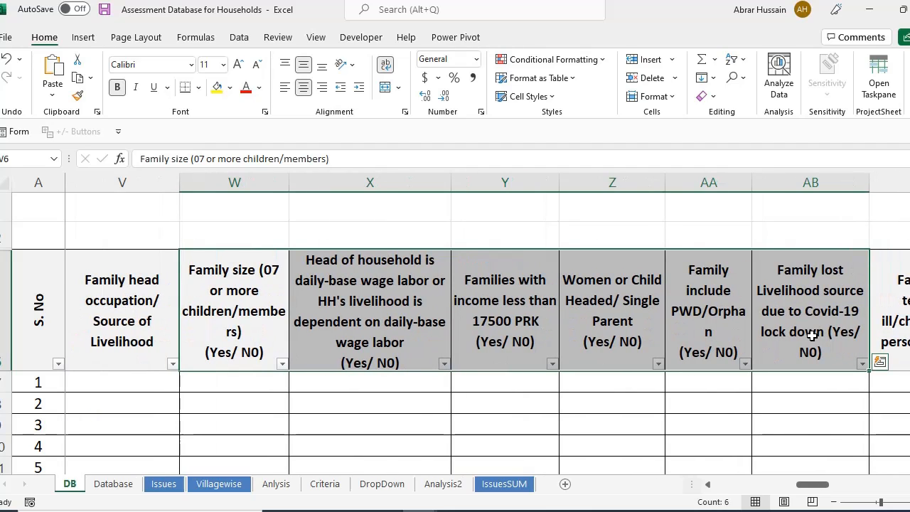
{"action": "key", "text": "Left"}
{"action": "key", "text": "Right"}
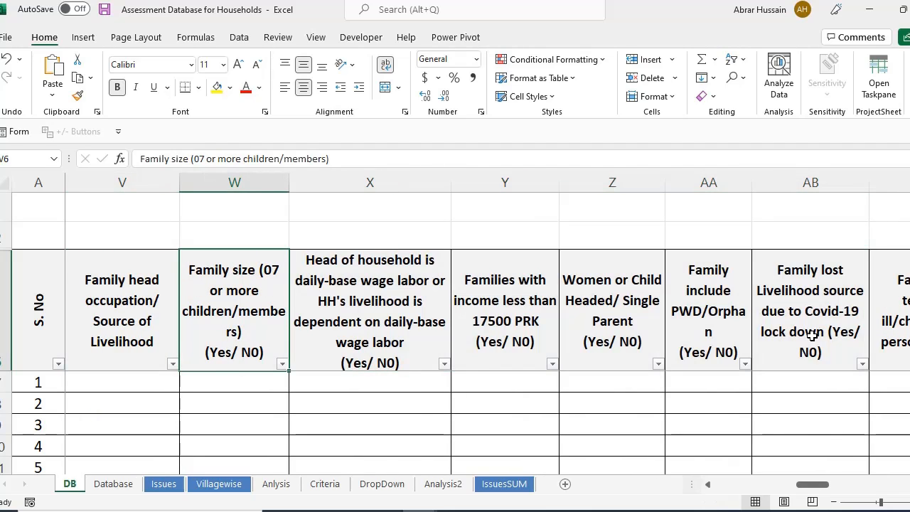
{"action": "key", "text": "F2"}
{"action": "left_click_drag", "start_coordinate": [205, 333], "coordinate": [152, 240]}
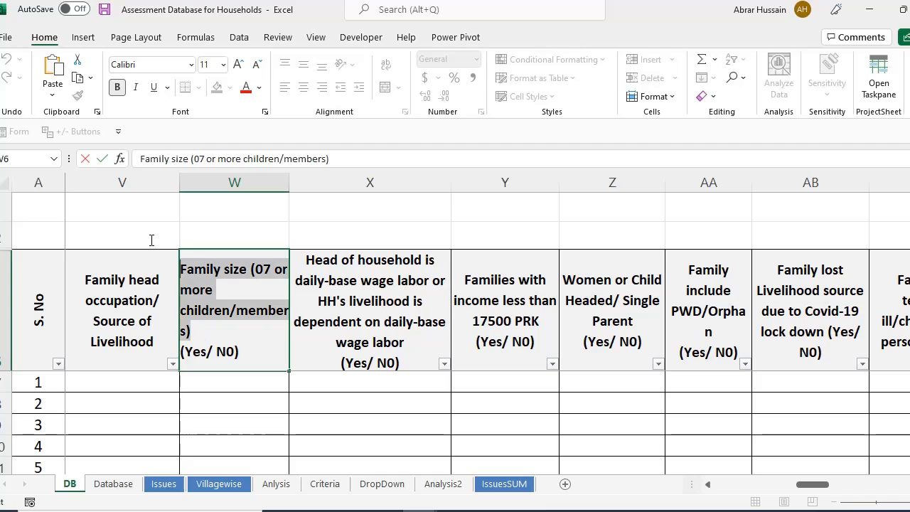
{"action": "key", "text": "ctrl+c"}
Add the copied family size heading to the KoBoToolbox form as a Select One question.
{"action": "key", "text": "alt+Tab"}
{"action": "key", "text": "ctrl+v"}
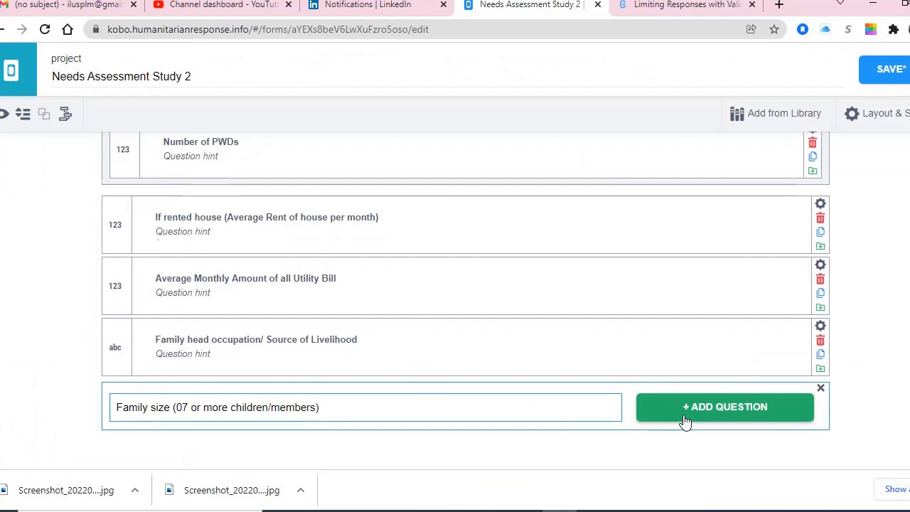
{"action": "left_click", "coordinate": [703, 409]}
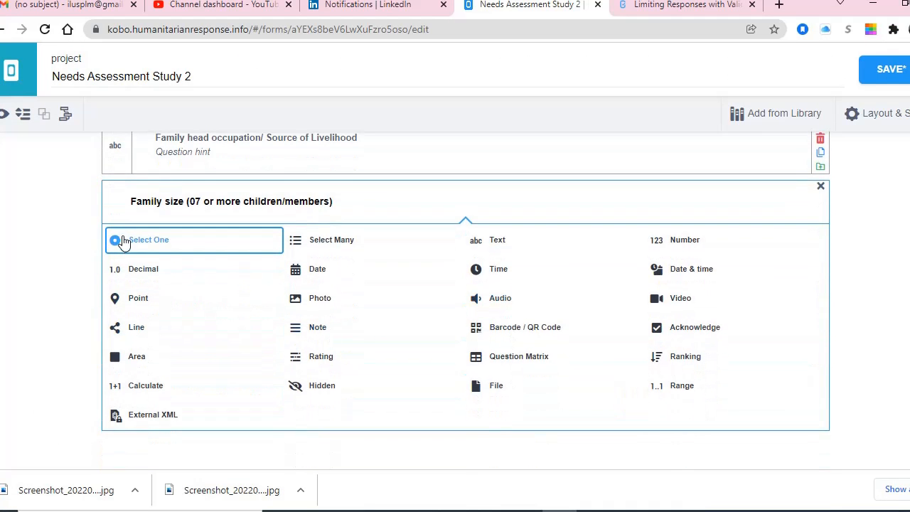
{"action": "left_click", "coordinate": [148, 247]}
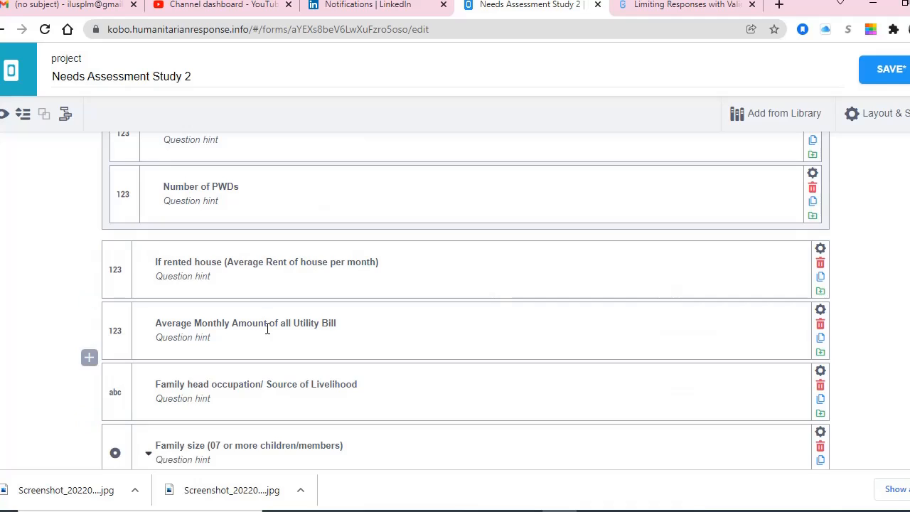
Set the family size question's responses to Yes and No, with no third response.
{"action": "type", "text": "Yes"}
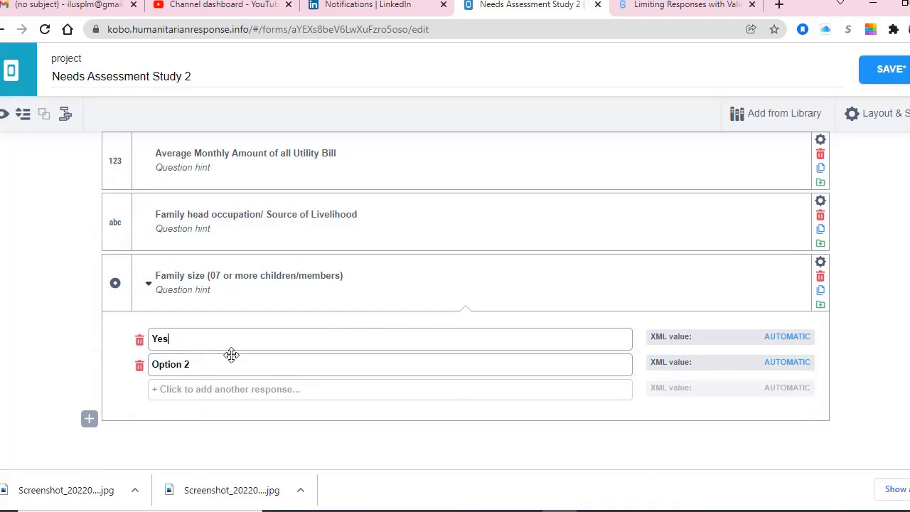
{"action": "key", "text": "Tab"}
{"action": "type", "text": "No"}
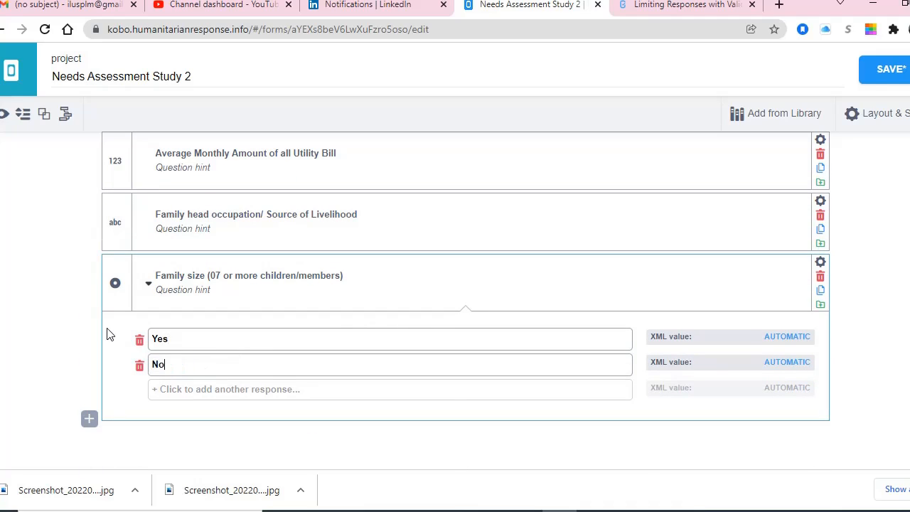
{"action": "left_click", "coordinate": [201, 390]}
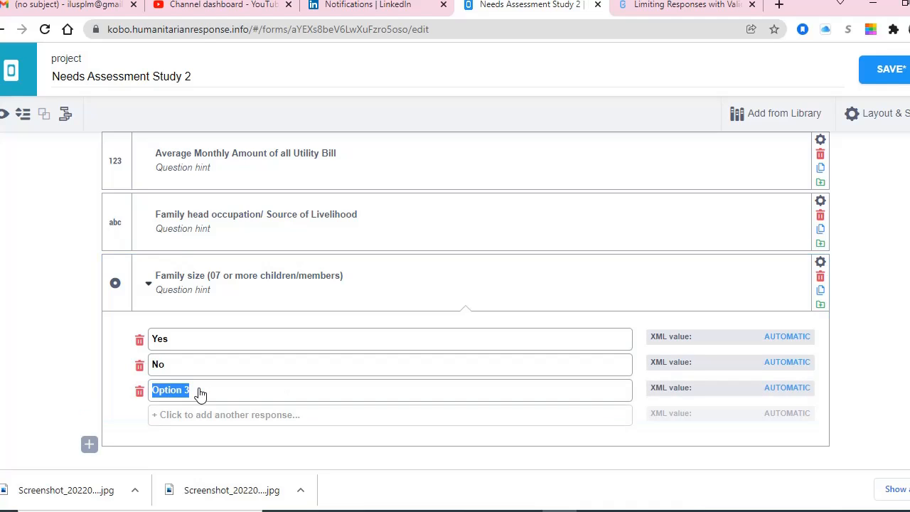
{"action": "left_click", "coordinate": [139, 392]}
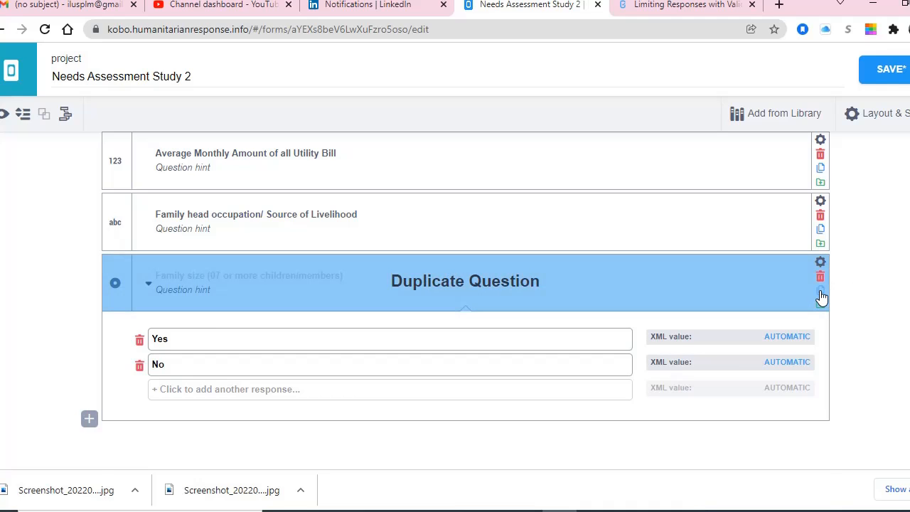
Duplicate the family size question together with its Yes and No responses.
{"action": "left_click", "coordinate": [821, 292]}
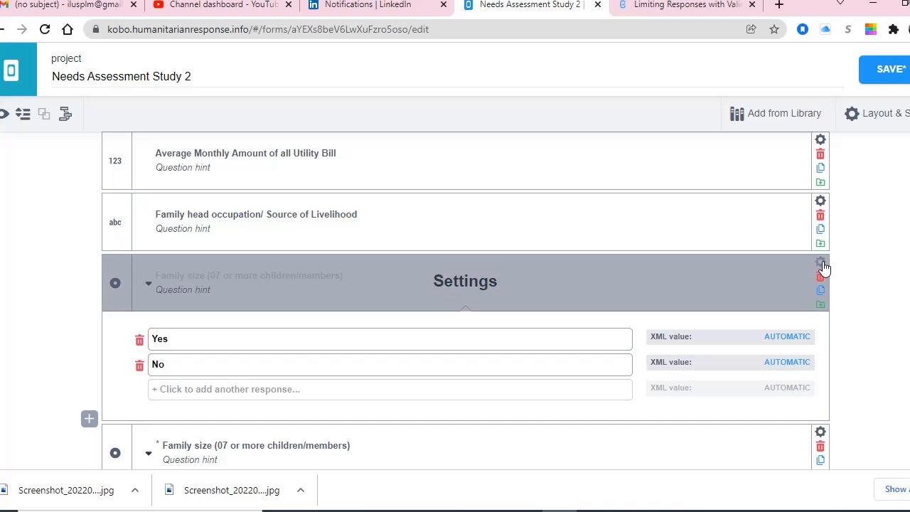
{"action": "scroll", "coordinate": [522, 410], "scroll_direction": "down", "scroll_amount": 3}
Retitle the duplicate with Excel's heading "Head of household is daily-base wage labor or HH's livelihood is dependent on daily-base wage labor".
{"action": "left_click", "coordinate": [375, 283]}
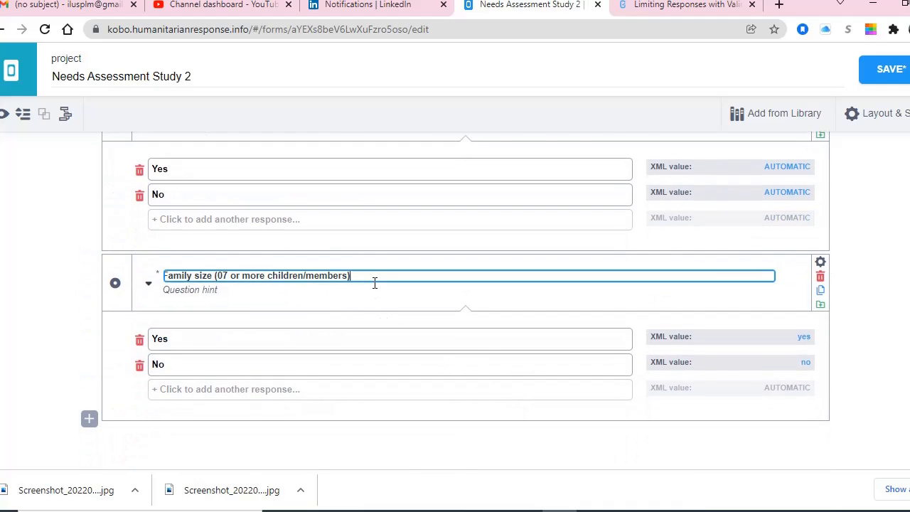
{"action": "key", "text": "alt+Tab"}
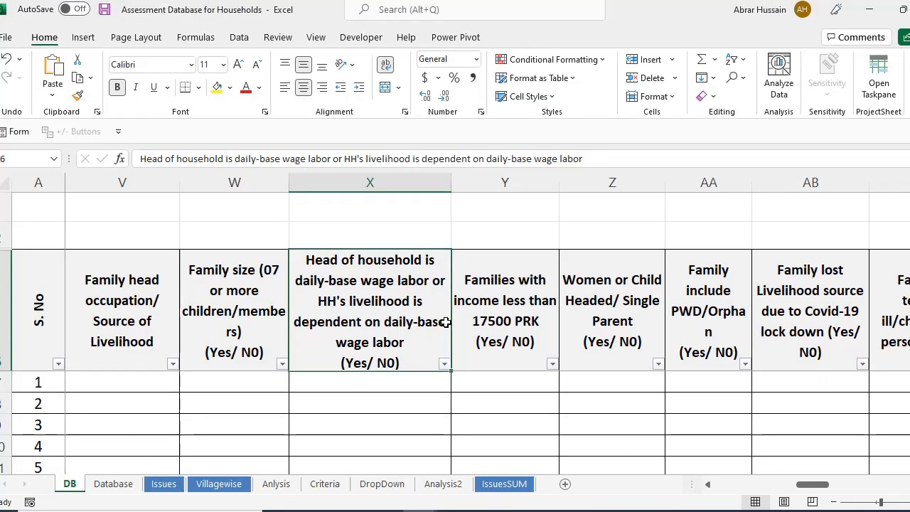
{"action": "left_click", "coordinate": [284, 324]}
{"action": "double_click", "coordinate": [306, 320]}
{"action": "triple_click", "coordinate": [332, 326]}
{"action": "key", "text": "ctrl+c"}
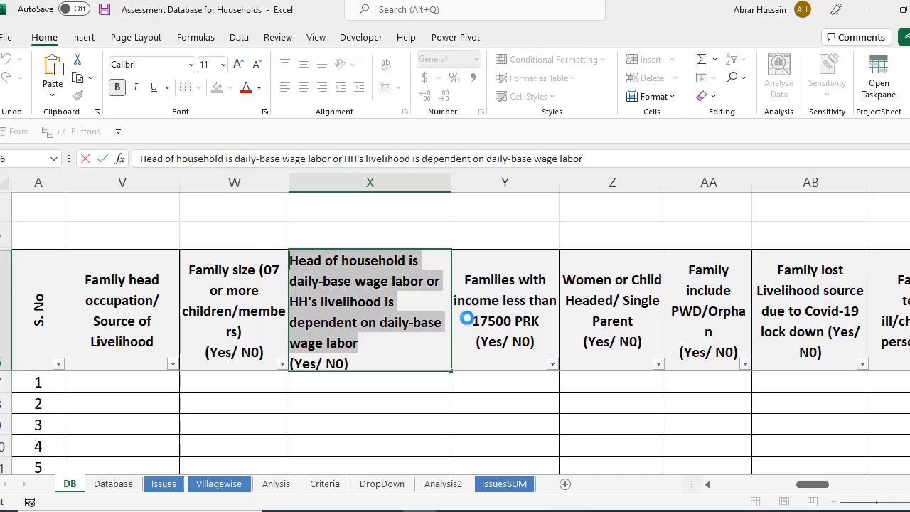
{"action": "left_click", "coordinate": [537, 318]}
{"action": "key", "text": "alt+Tab"}
{"action": "left_click_drag", "start_coordinate": [349, 283], "coordinate": [40, 246]}
{"action": "key", "text": "ctrl+v"}
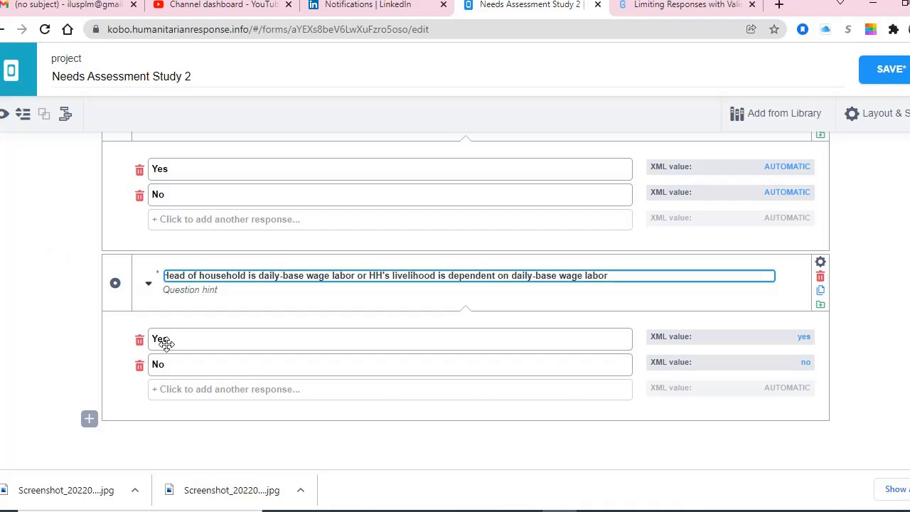
Duplicate the daily-base wage labor question.
{"action": "left_click", "coordinate": [819, 293]}
{"action": "scroll", "coordinate": [386, 432], "scroll_direction": "down", "scroll_amount": 3}
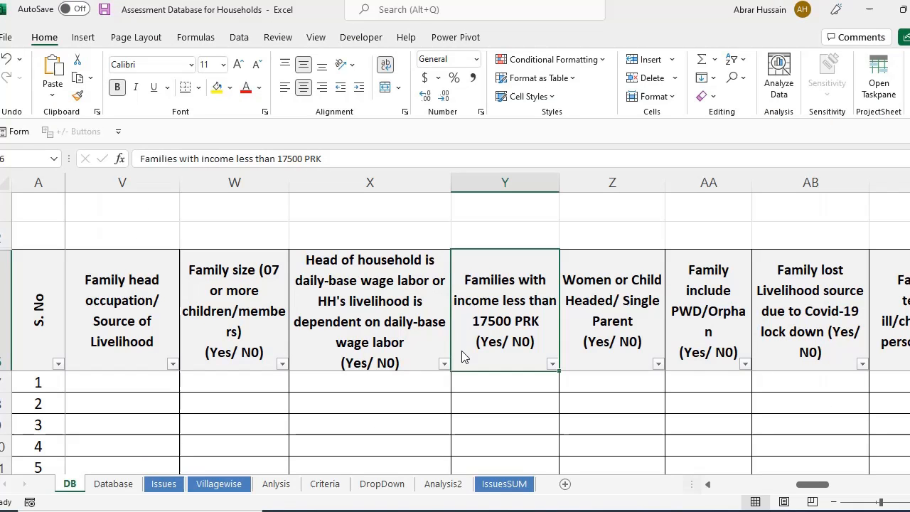
Switch to the Excel database and review the remaining headings from "Families with income less than 17500 PRK" to "Data Collected by".
{"action": "key", "text": "alt+Tab"}
{"action": "left_click", "coordinate": [595, 322]}
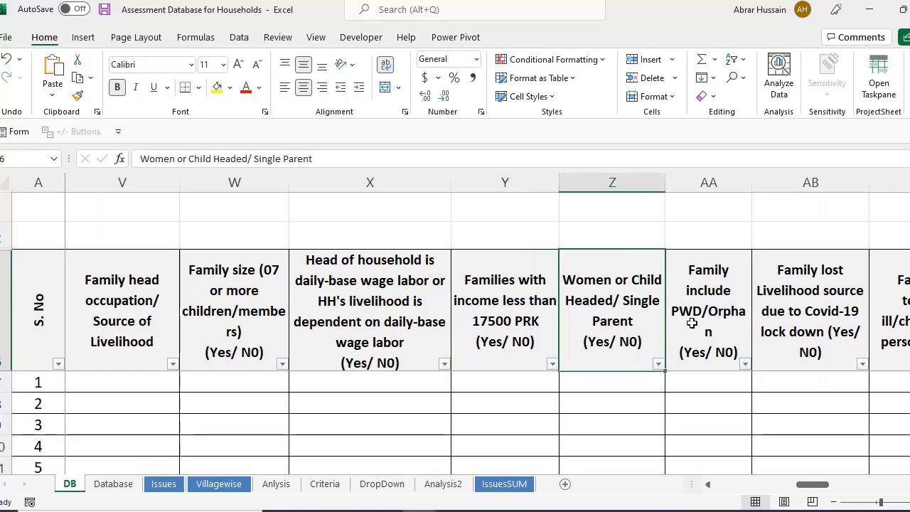
{"action": "left_click", "coordinate": [693, 323]}
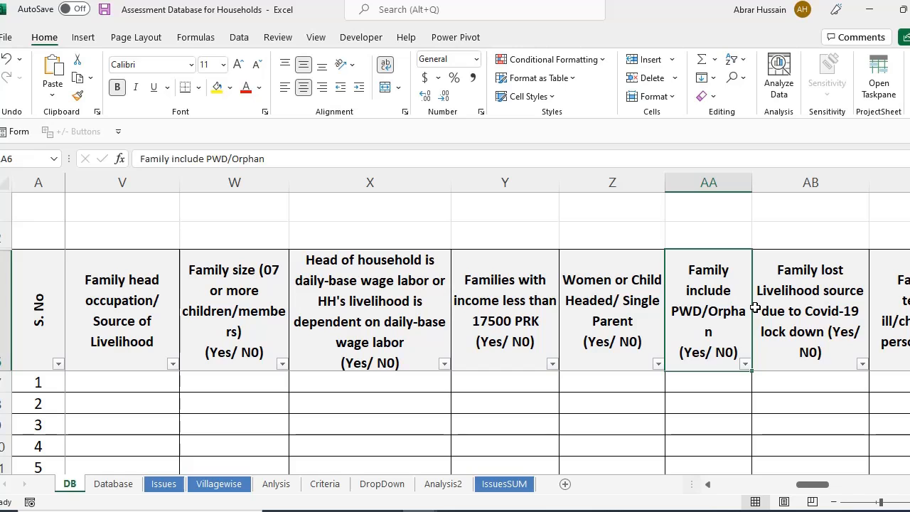
{"action": "key", "text": "Right"}
{"action": "key", "text": "Right"}
{"action": "key", "text": "Right"}
{"action": "key", "text": "Right"}
{"action": "key", "text": "Right"}
{"action": "key", "text": "Right"}
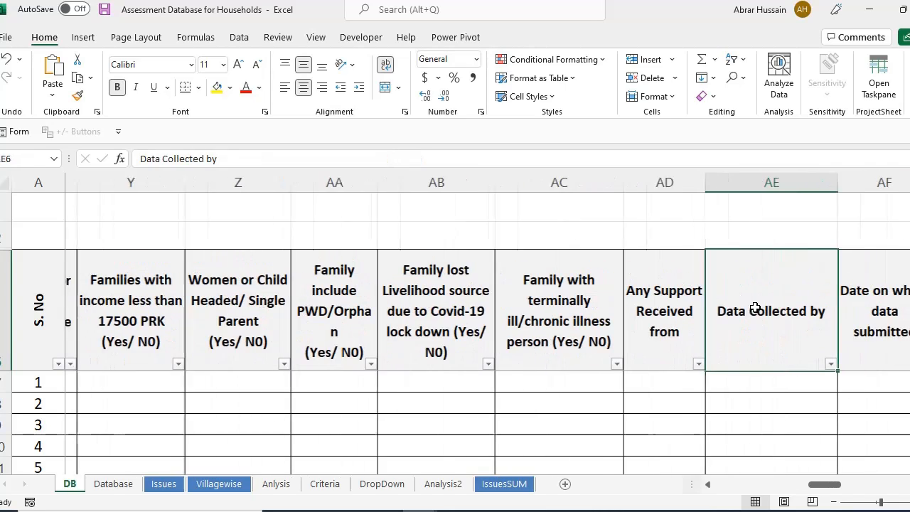
Check the Excel heading "Data Collected by", then return to the KoBoToolbox form and add a Select One question titled "Data collected by".
{"action": "key", "text": "Left"}
{"action": "key", "text": "Left"}
{"action": "key", "text": "Left"}
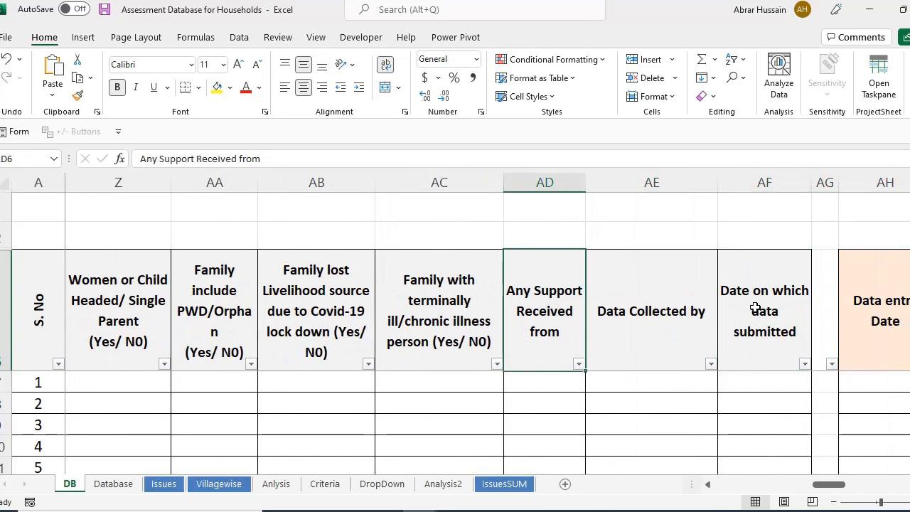
{"action": "key", "text": "Right"}
{"action": "key", "text": "alt+Tab"}
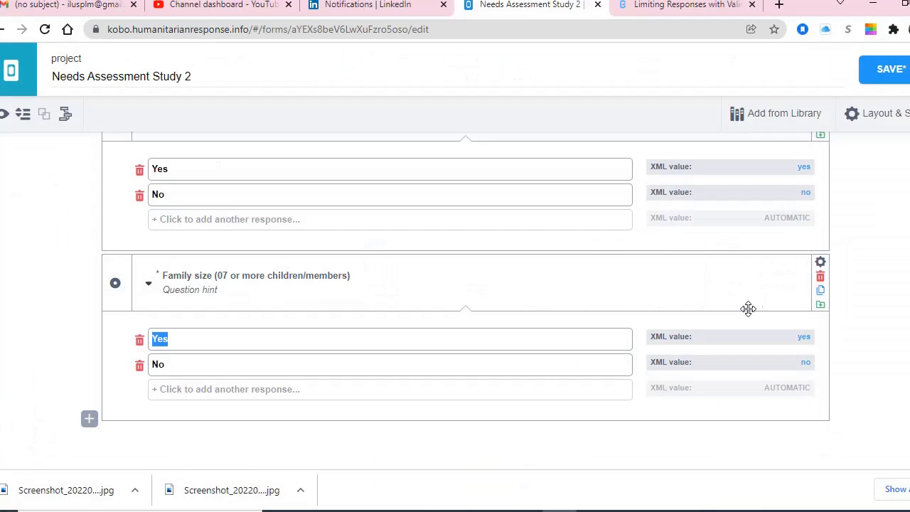
{"action": "left_click", "coordinate": [90, 420]}
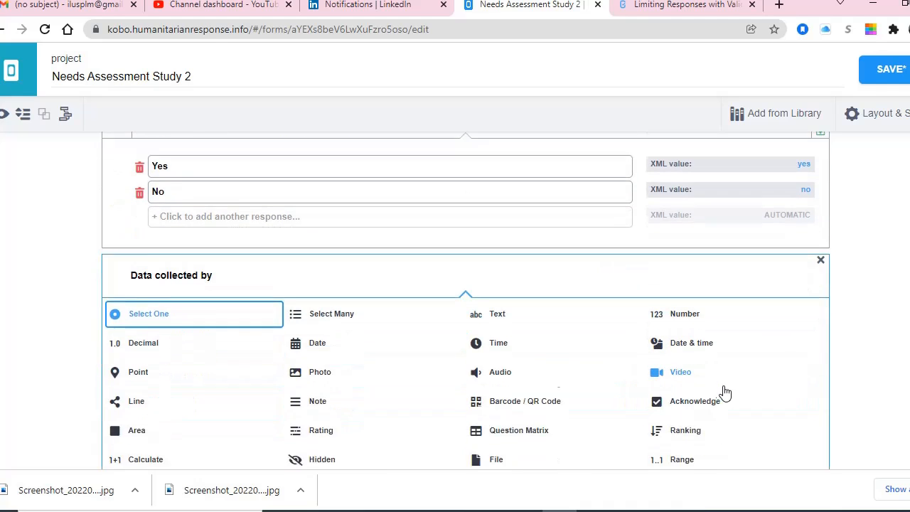
{"action": "left_click", "coordinate": [701, 396]}
{"action": "left_click", "coordinate": [160, 245]}
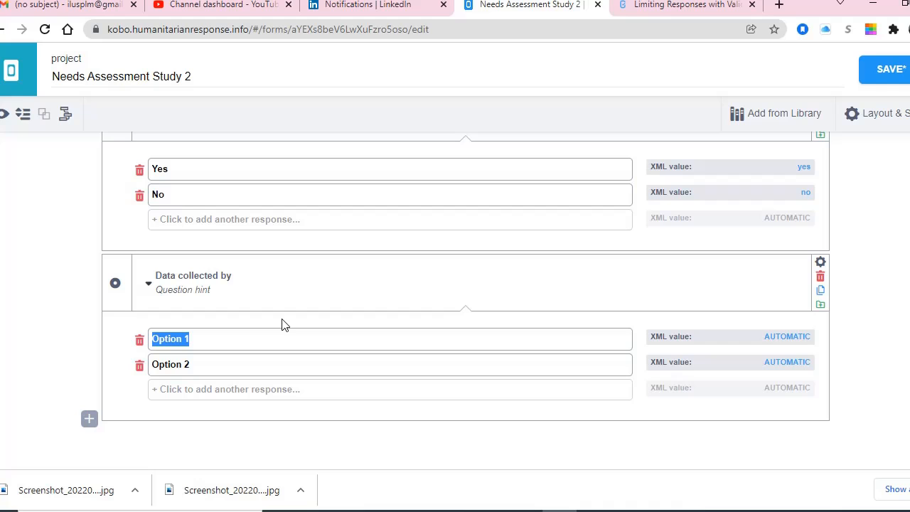
Switch to the Excel database and examine the Staff Assigned column on the Villagewise sheet as the source of data collector names.
{"action": "key", "text": "alt+Tab"}
{"action": "key", "text": "alt+Tab"}
{"action": "key", "text": "alt+Tab"}
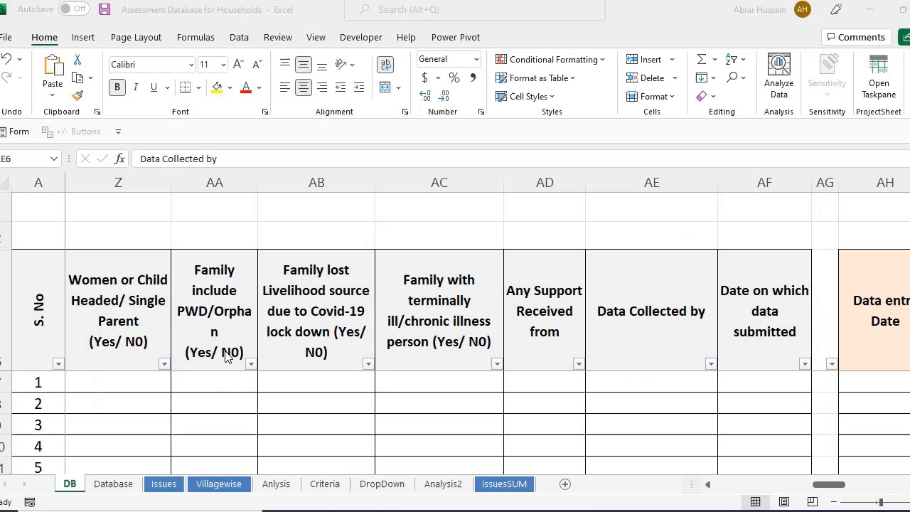
{"action": "left_click", "coordinate": [219, 483]}
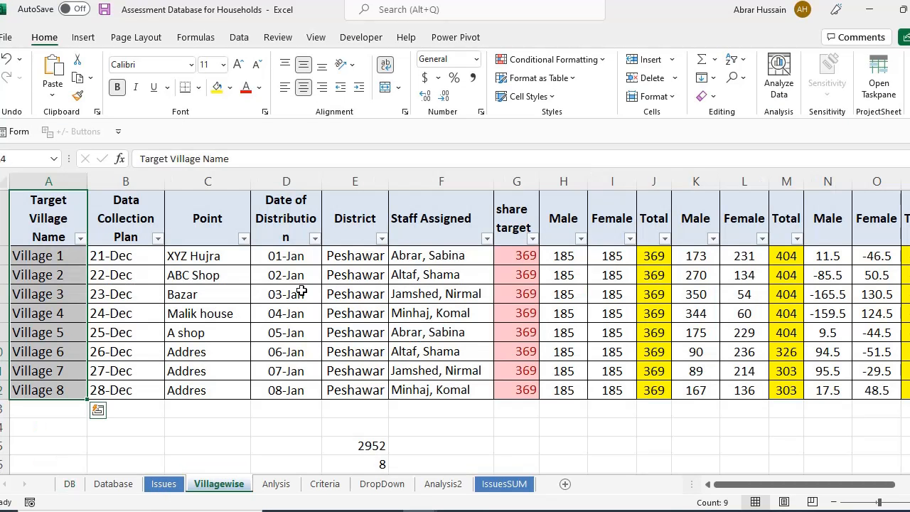
{"action": "left_click", "coordinate": [430, 256]}
{"action": "left_click", "coordinate": [438, 289]}
{"action": "left_click", "coordinate": [429, 257]}
{"action": "left_click", "coordinate": [431, 307]}
{"action": "left_click", "coordinate": [436, 270]}
{"action": "left_click", "coordinate": [432, 331]}
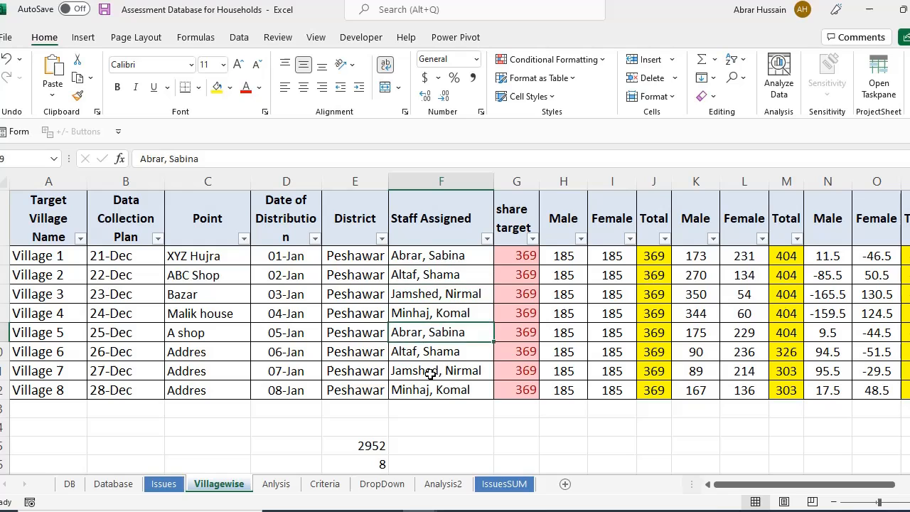
{"action": "left_click", "coordinate": [431, 373]}
{"action": "left_click", "coordinate": [431, 291]}
{"action": "left_click", "coordinate": [431, 255]}
{"action": "left_click", "coordinate": [431, 332]}
{"action": "left_click", "coordinate": [430, 293]}
{"action": "left_click", "coordinate": [431, 256]}
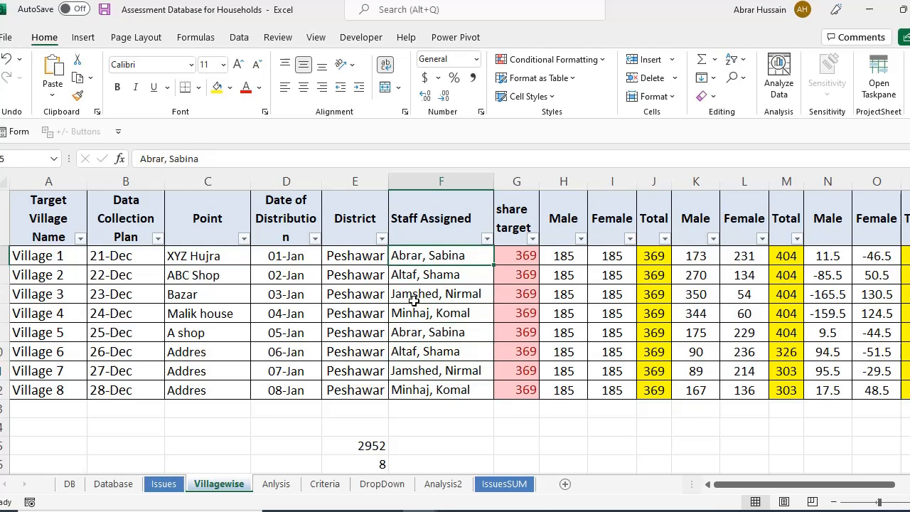
{"action": "key", "text": "alt+Tab"}
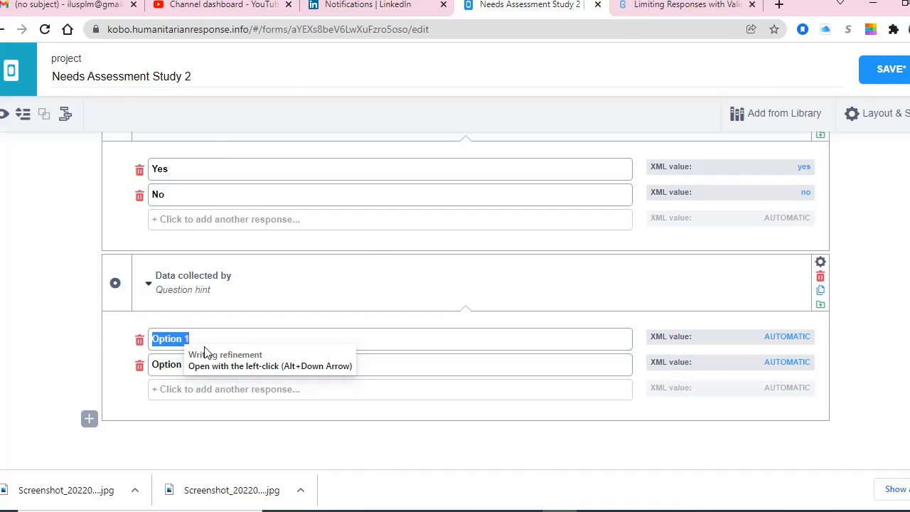
Copy the DB sheet heading "Date on which data submitted" from Excel into the KoBoToolbox form as a new Date question.
{"action": "key", "text": "alt+Tab"}
{"action": "left_click", "coordinate": [807, 317]}
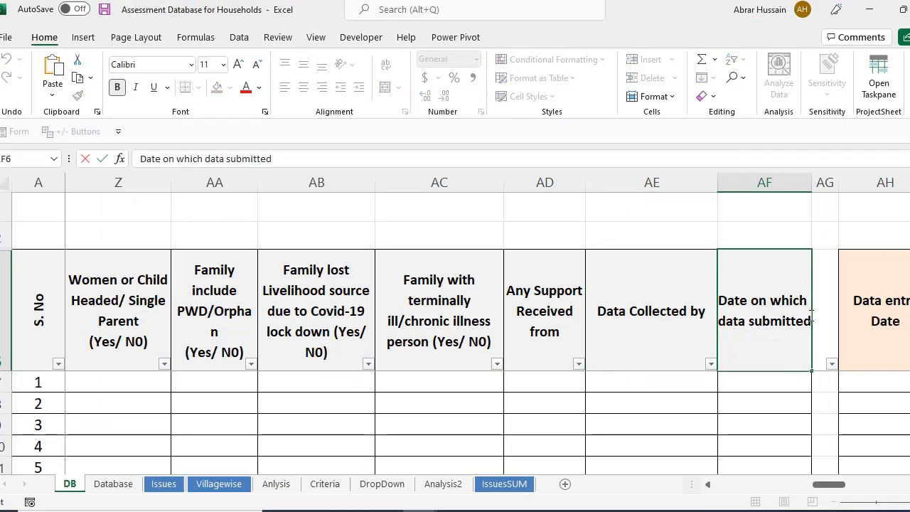
{"action": "left_click", "coordinate": [668, 256]}
{"action": "key", "text": "alt+Tab"}
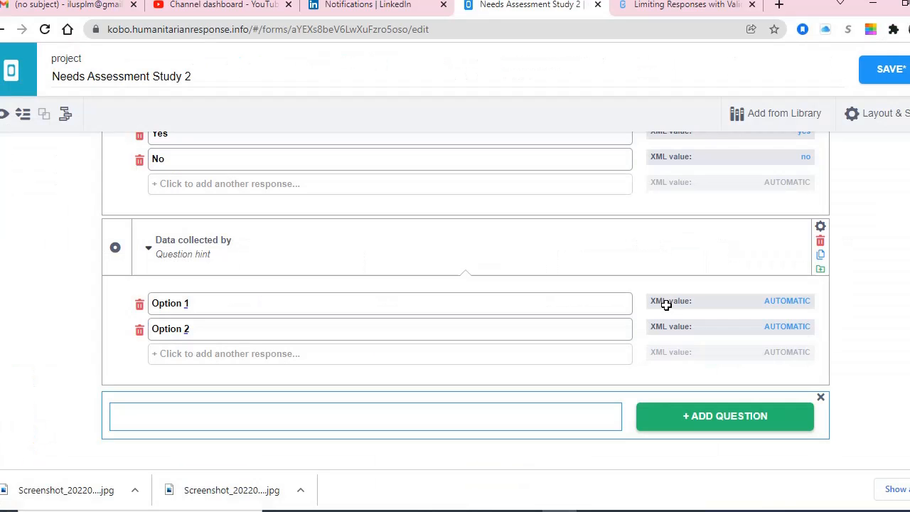
{"action": "type", "text": "Date on which data submitted"}
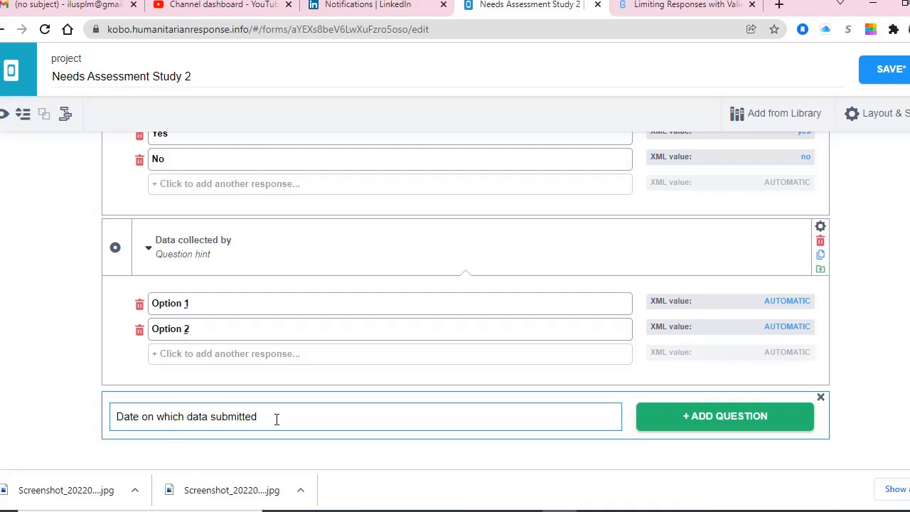
{"action": "scroll", "coordinate": [400, 406], "scroll_direction": "down", "scroll_amount": 1}
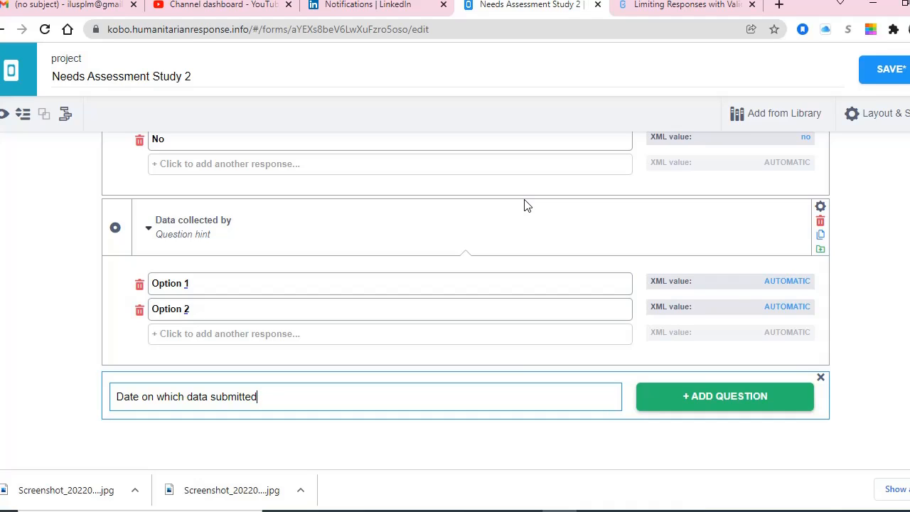
{"action": "left_click", "coordinate": [697, 396]}
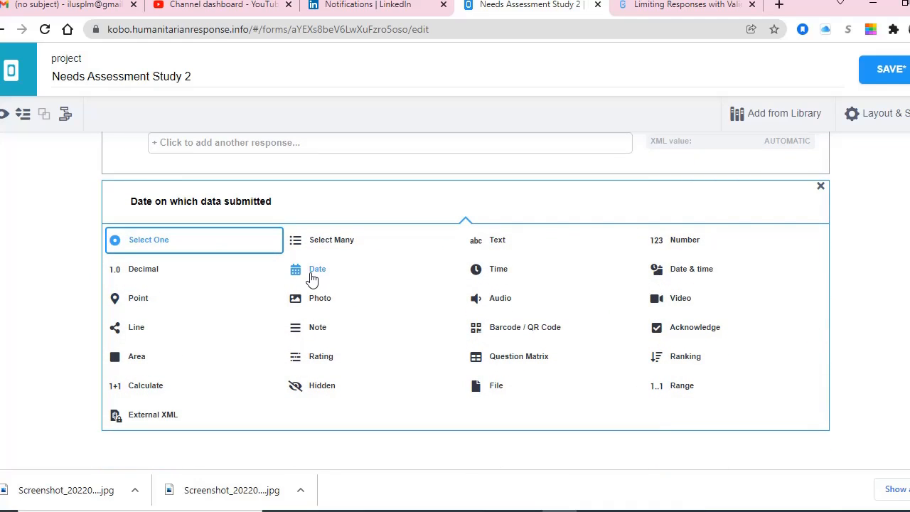
{"action": "left_click", "coordinate": [311, 277]}
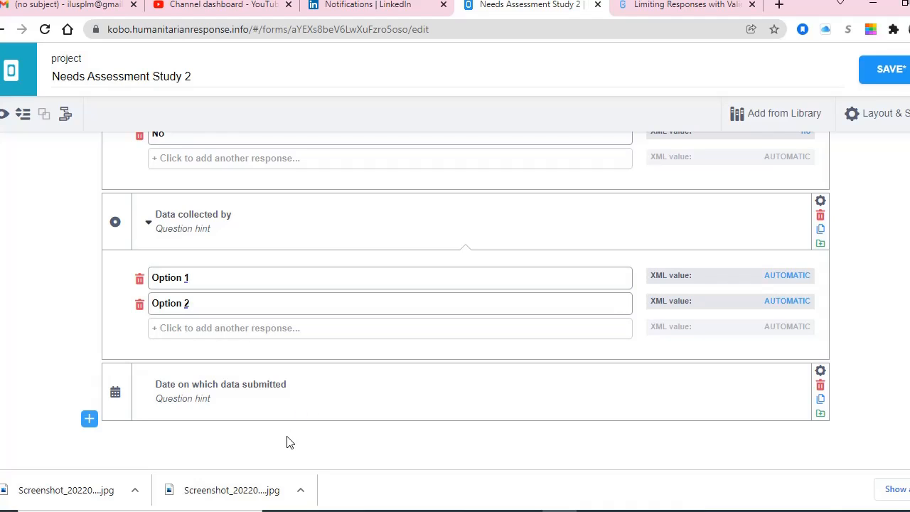
Save the project and open the form preview to review the questions from Name of Village to Name of beneficiary.
{"action": "left_click", "coordinate": [874, 78]}
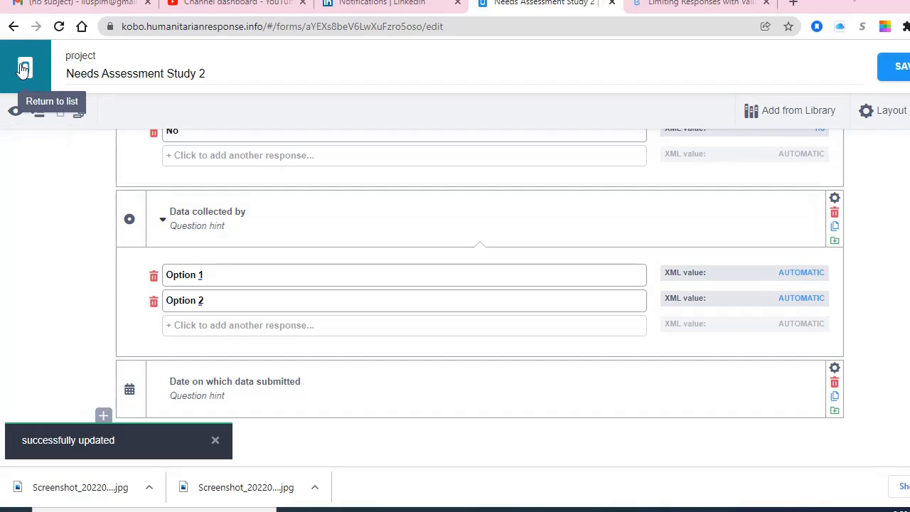
{"action": "left_click", "coordinate": [15, 114]}
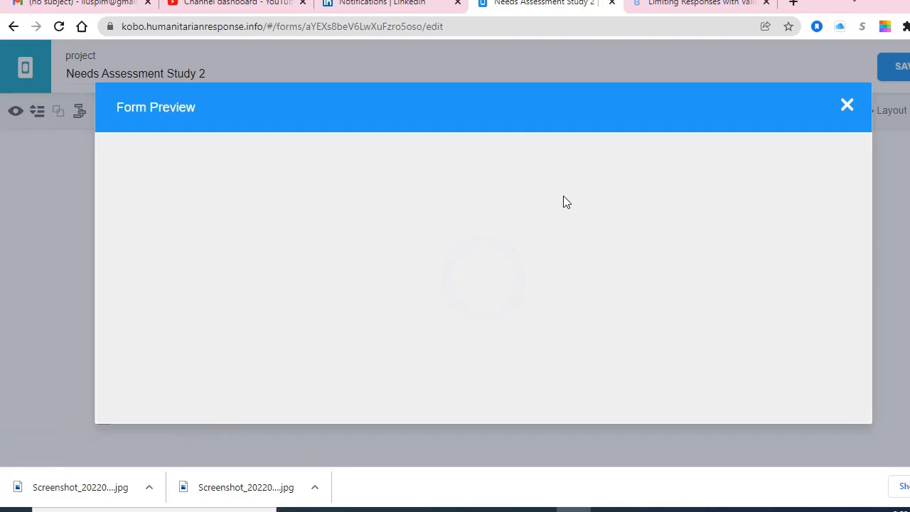
{"action": "scroll", "coordinate": [418, 252], "scroll_direction": "down", "scroll_amount": 1}
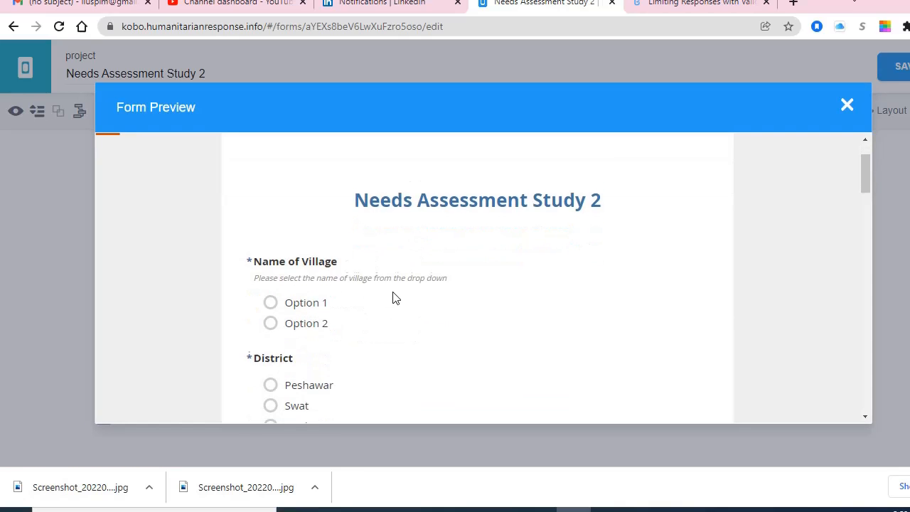
{"action": "scroll", "coordinate": [384, 294], "scroll_direction": "down", "scroll_amount": 2}
{"action": "scroll", "coordinate": [311, 255], "scroll_direction": "down", "scroll_amount": 1}
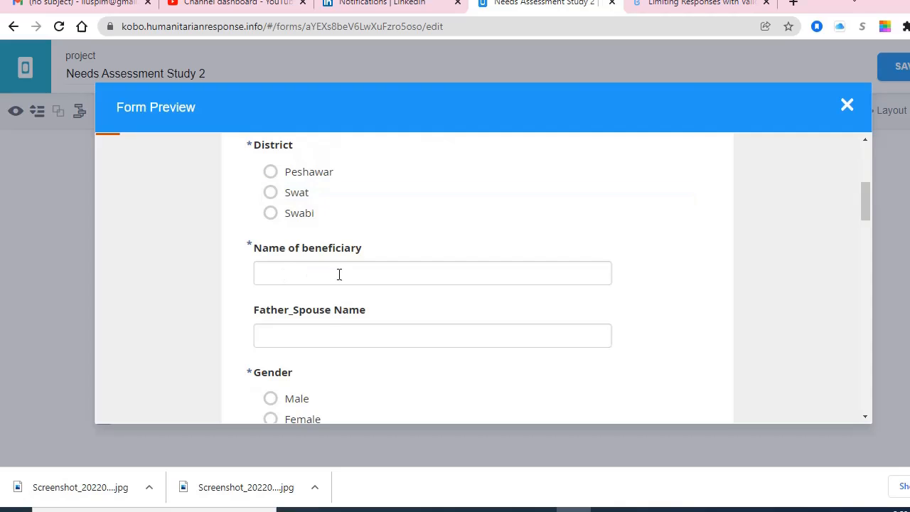
{"action": "scroll", "coordinate": [327, 321], "scroll_direction": "down", "scroll_amount": 1}
Compare the mandatory marking of Name of beneficiary with the Father_Spouse Name question in the preview.
{"action": "double_click", "coordinate": [250, 176]}
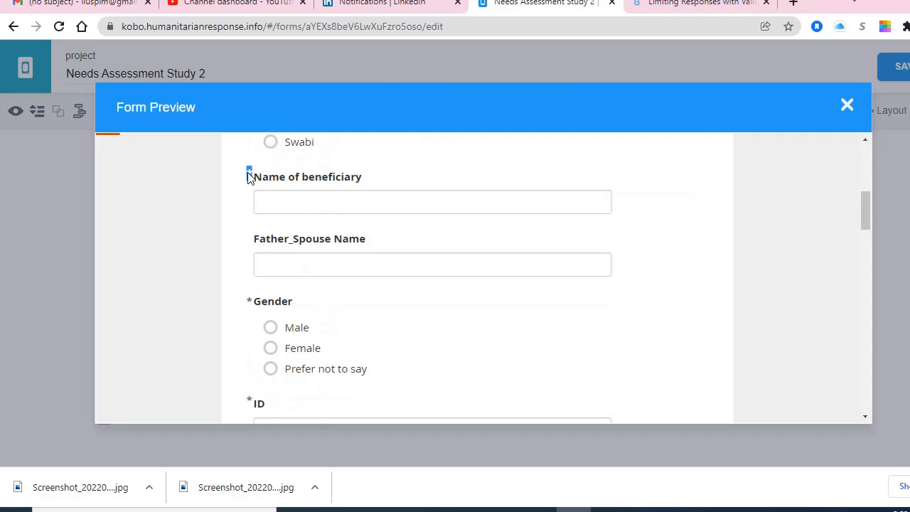
{"action": "scroll", "coordinate": [303, 204], "scroll_direction": "up", "scroll_amount": 1}
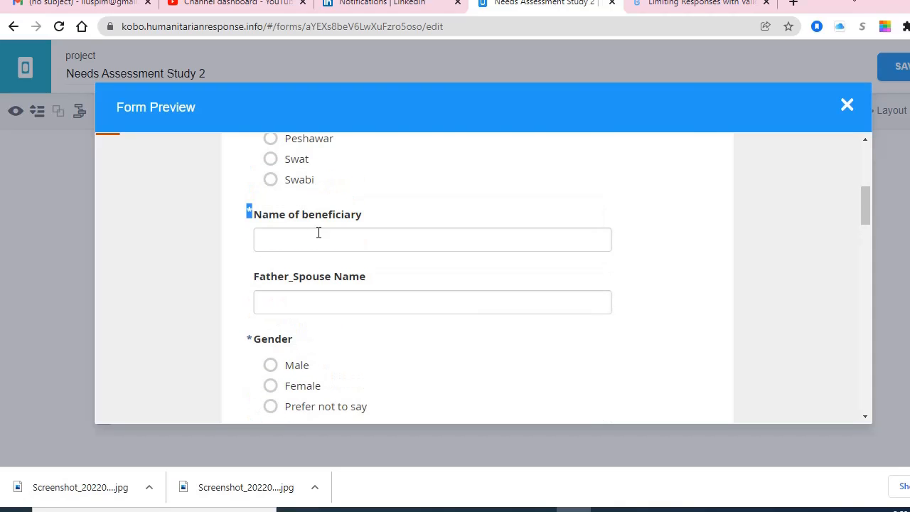
{"action": "scroll", "coordinate": [318, 235], "scroll_direction": "up", "scroll_amount": 3}
{"action": "scroll", "coordinate": [317, 237], "scroll_direction": "down", "scroll_amount": 4}
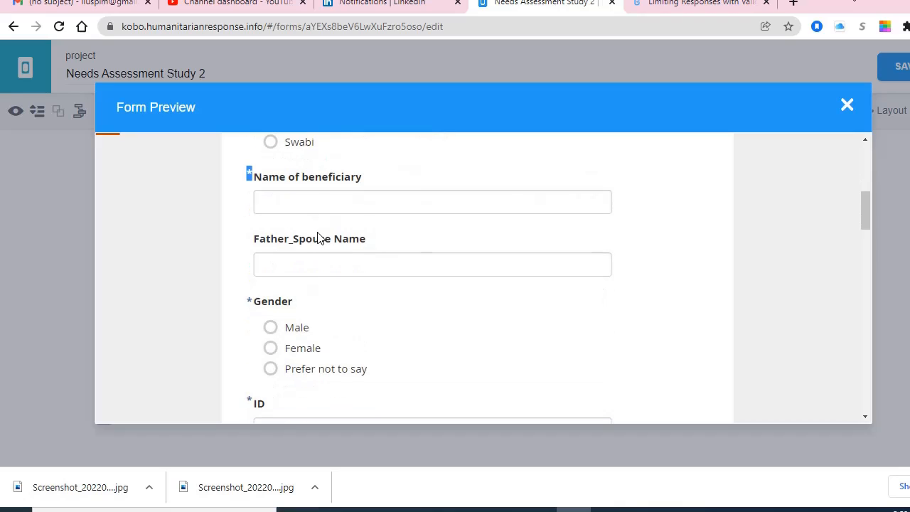
{"action": "left_click_drag", "start_coordinate": [254, 242], "coordinate": [391, 245]}
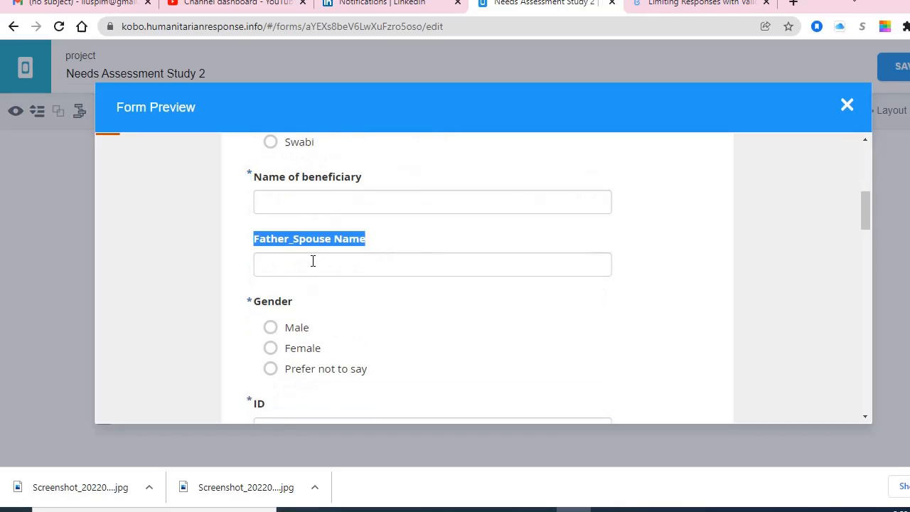
{"action": "left_click", "coordinate": [250, 243]}
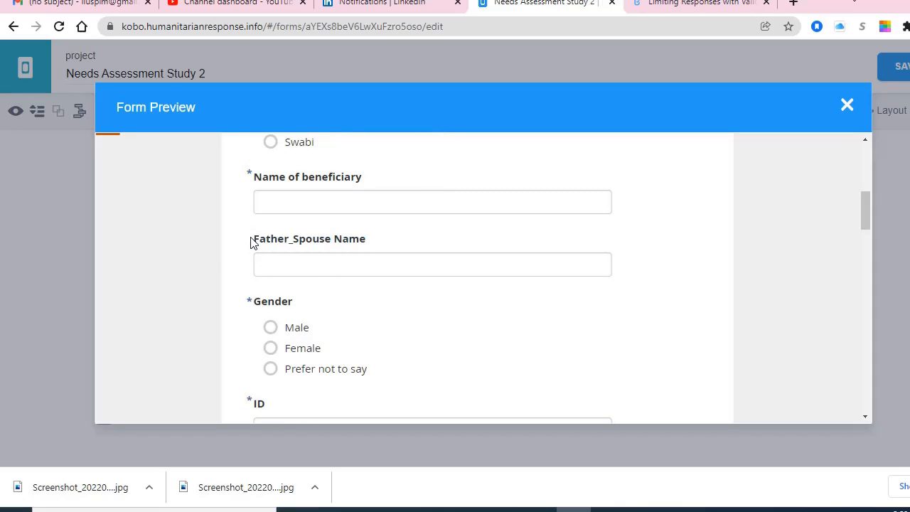
{"action": "left_click_drag", "start_coordinate": [250, 242], "coordinate": [396, 243]}
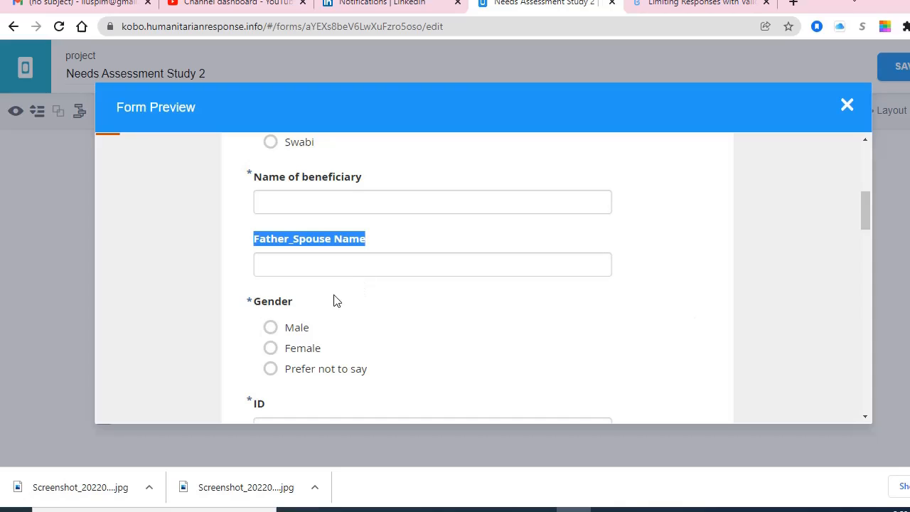
Try the Male, Female and Prefer not to say answers of the Gender question, leaving Female selected.
{"action": "scroll", "coordinate": [366, 310], "scroll_direction": "down", "scroll_amount": 2}
{"action": "left_click", "coordinate": [292, 187]}
{"action": "left_click", "coordinate": [291, 206]}
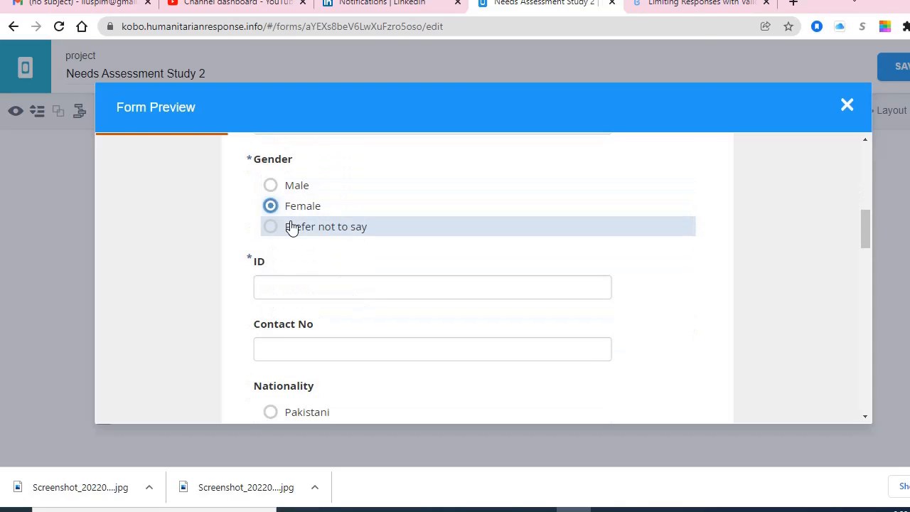
{"action": "left_click", "coordinate": [291, 226]}
{"action": "left_click", "coordinate": [273, 188]}
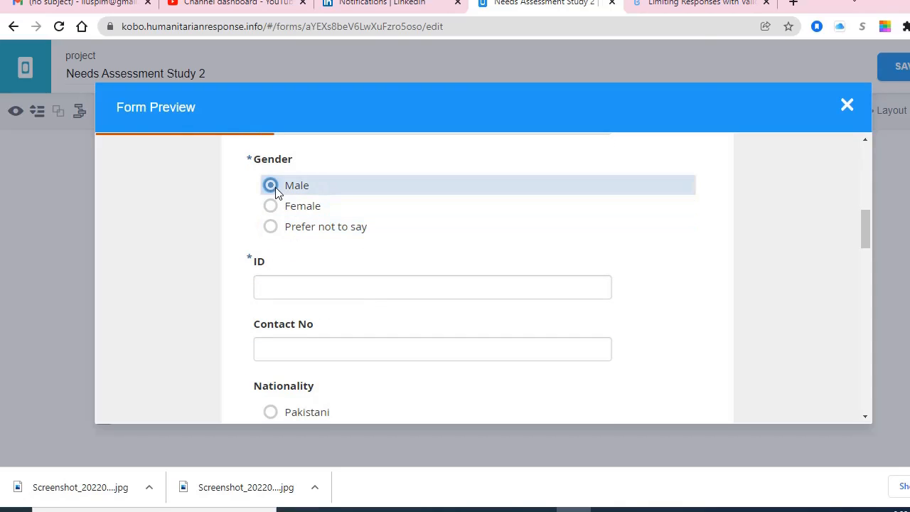
{"action": "left_click", "coordinate": [278, 207]}
{"action": "left_click", "coordinate": [294, 282]}
Try both Nationality answers in the preview, leaving Afghani selected.
{"action": "scroll", "coordinate": [353, 311], "scroll_direction": "down", "scroll_amount": 3}
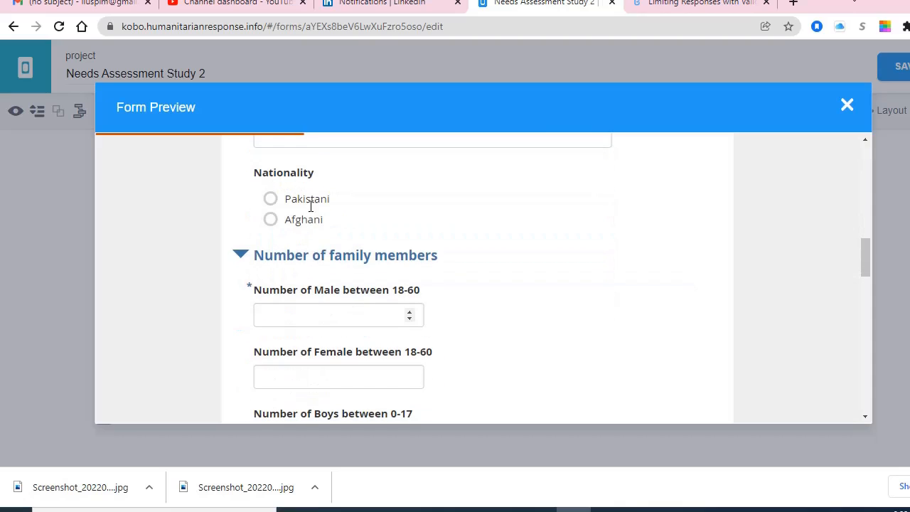
{"action": "left_click", "coordinate": [309, 205]}
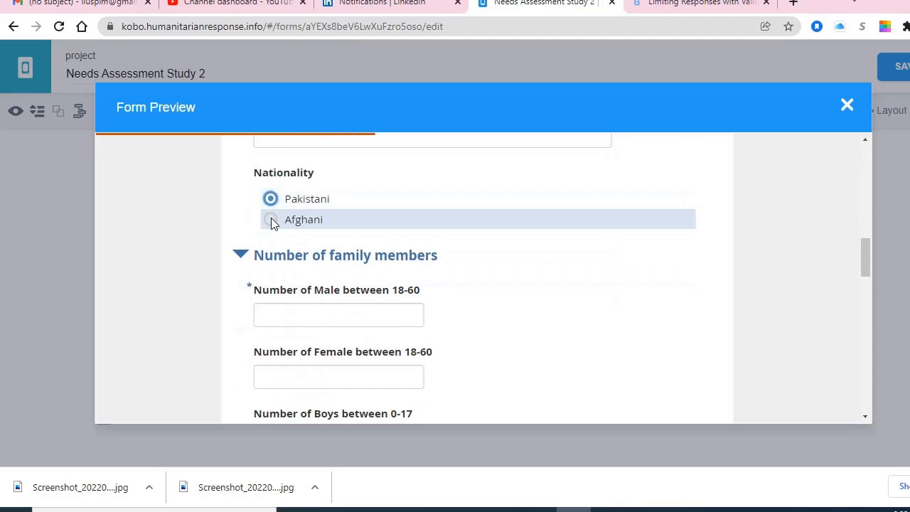
{"action": "left_click", "coordinate": [271, 218]}
{"action": "scroll", "coordinate": [360, 271], "scroll_direction": "down", "scroll_amount": 2}
{"action": "scroll", "coordinate": [334, 260], "scroll_direction": "up", "scroll_amount": 2}
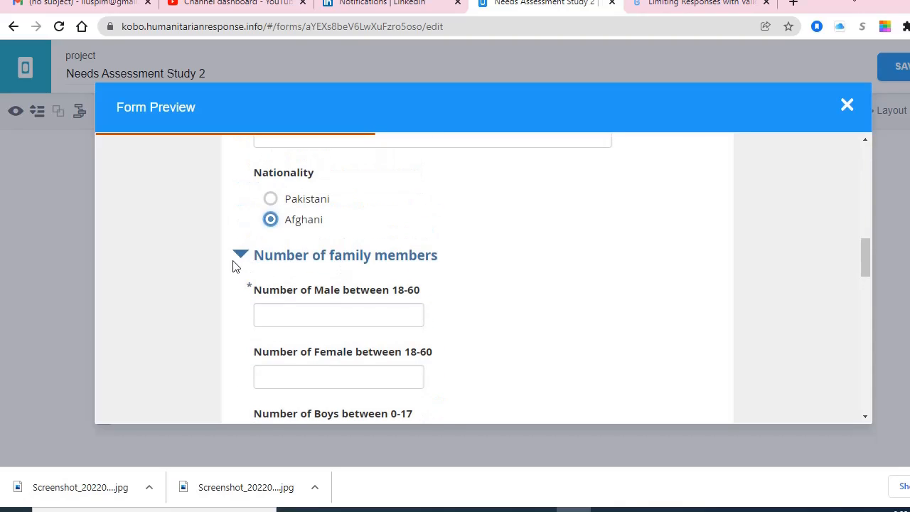
Enter 8 for Number of Male between 18-60 and -2 for Number of Girls between 0-17 in the preview.
{"action": "scroll", "coordinate": [398, 263], "scroll_direction": "down", "scroll_amount": 1}
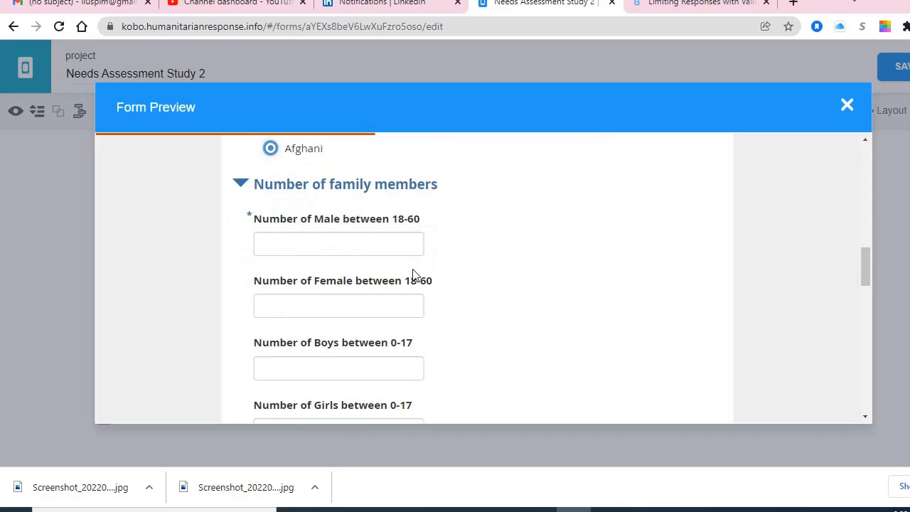
{"action": "left_click", "coordinate": [310, 245]}
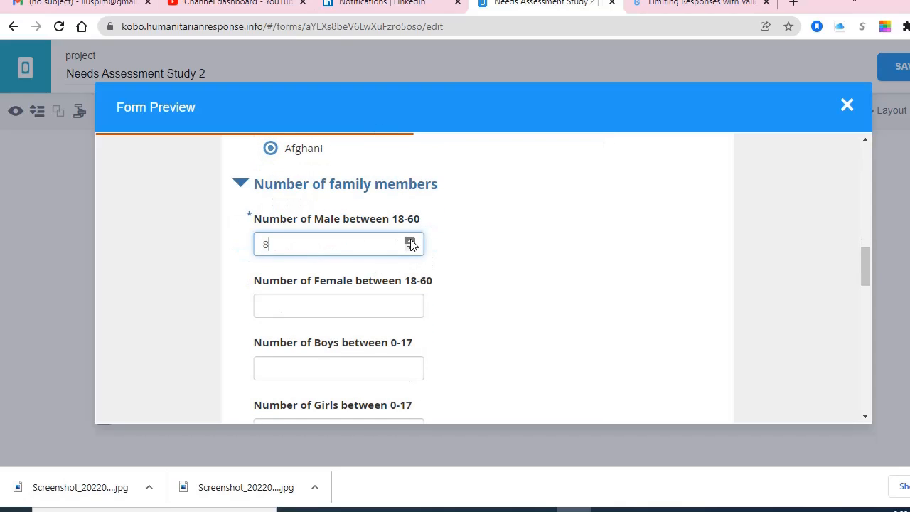
{"action": "left_click", "coordinate": [361, 302]}
{"action": "scroll", "coordinate": [491, 292], "scroll_direction": "down", "scroll_amount": 2}
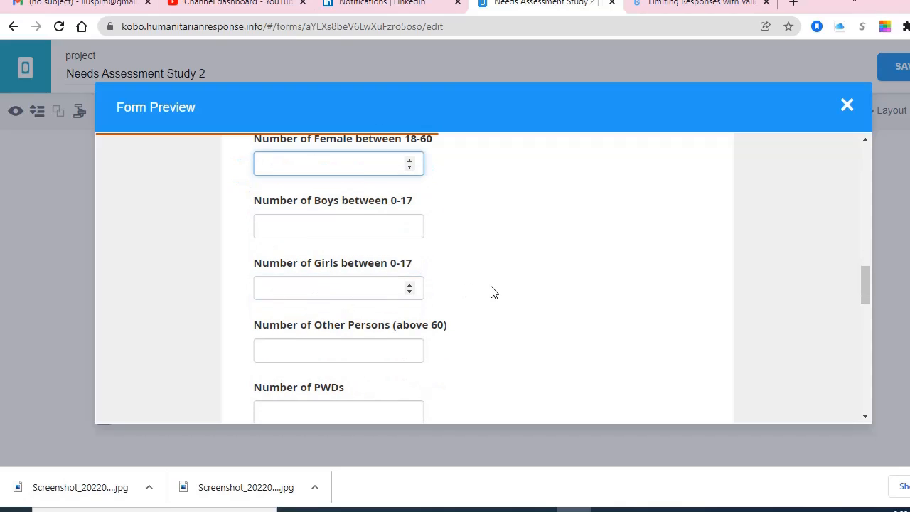
{"action": "left_click", "coordinate": [389, 228]}
{"action": "left_click", "coordinate": [386, 285]}
{"action": "type", "text": "-2"}
{"action": "scroll", "coordinate": [391, 291], "scroll_direction": "down", "scroll_amount": 2}
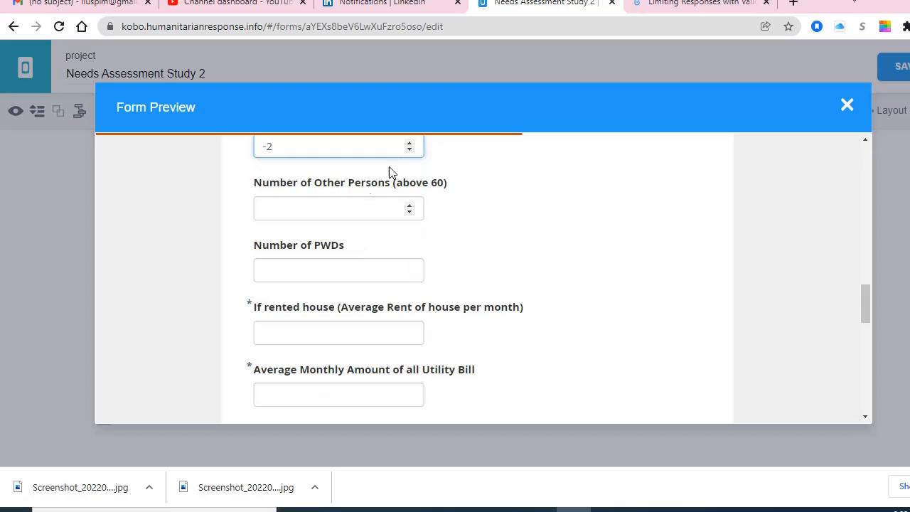
Set Number of Other Persons (above 60) to 5 and move on to the Number of PWDs question.
{"action": "left_click", "coordinate": [310, 206]}
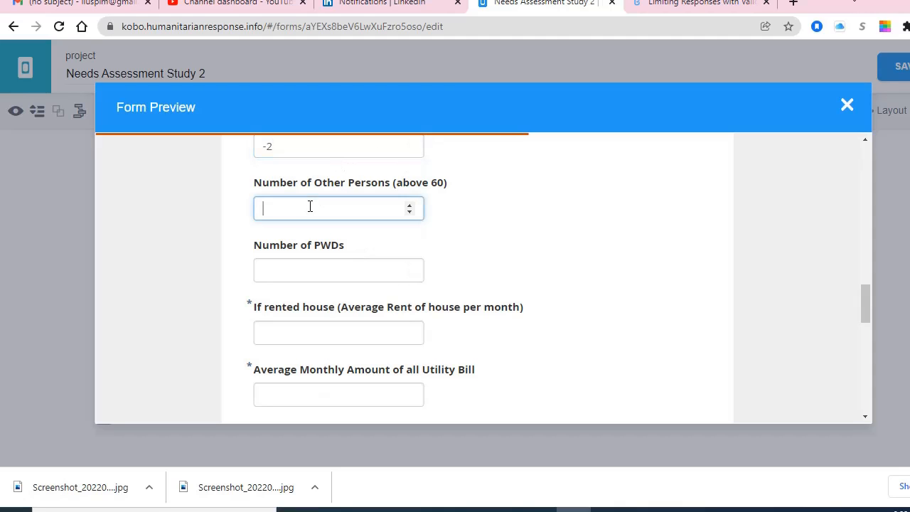
{"action": "left_click", "coordinate": [409, 207]}
{"action": "left_click", "coordinate": [409, 207]}
{"action": "left_click", "coordinate": [409, 207]}
{"action": "left_click", "coordinate": [291, 273]}
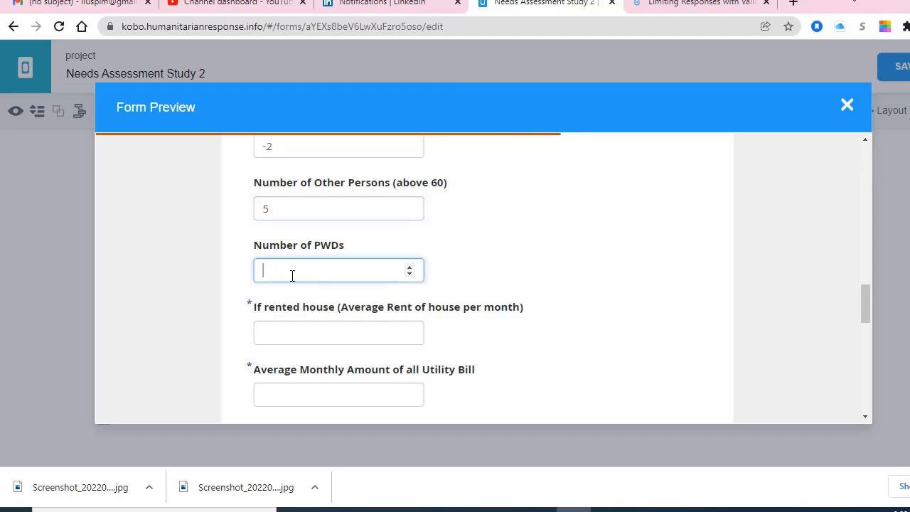
Answer Yes to the first Family size question and choose 5 January 2022 as the date on which data submitted.
{"action": "scroll", "coordinate": [349, 299], "scroll_direction": "down", "scroll_amount": 4}
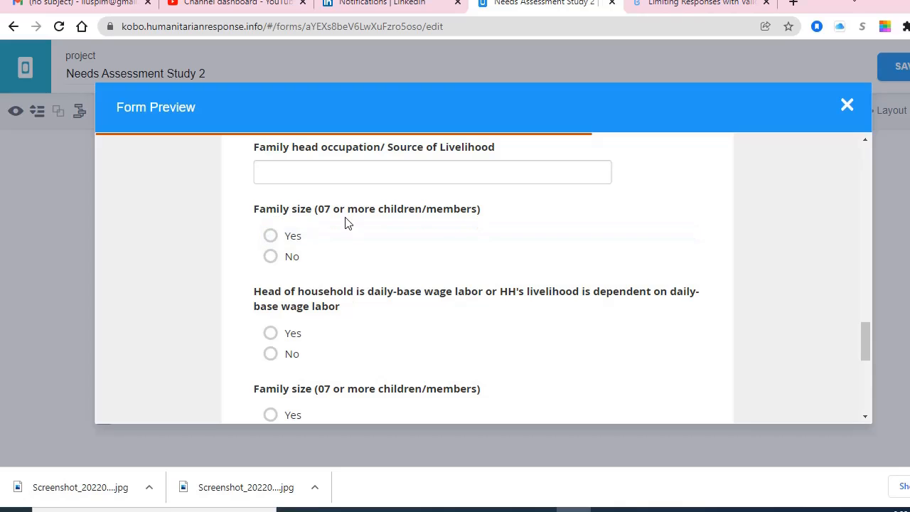
{"action": "left_click", "coordinate": [271, 237]}
{"action": "scroll", "coordinate": [282, 335], "scroll_direction": "down", "scroll_amount": 5}
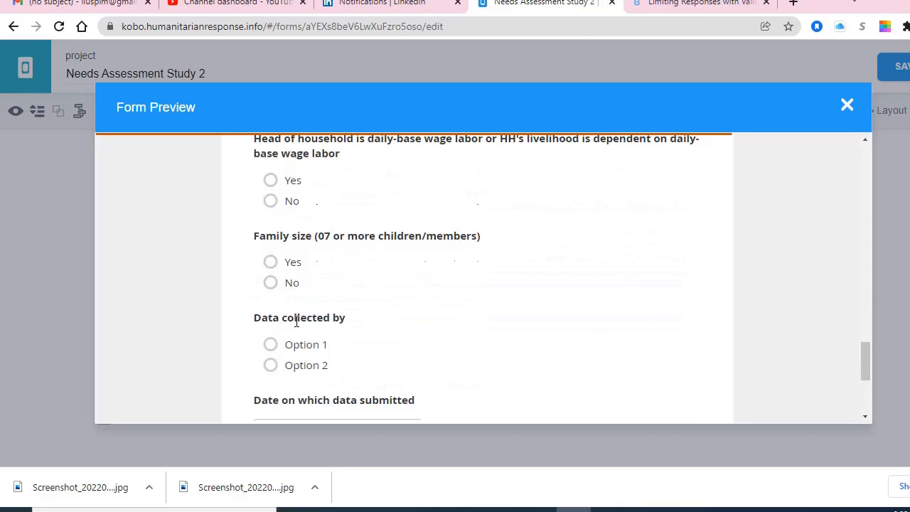
{"action": "scroll", "coordinate": [284, 322], "scroll_direction": "down", "scroll_amount": 1}
{"action": "left_click", "coordinate": [337, 201]}
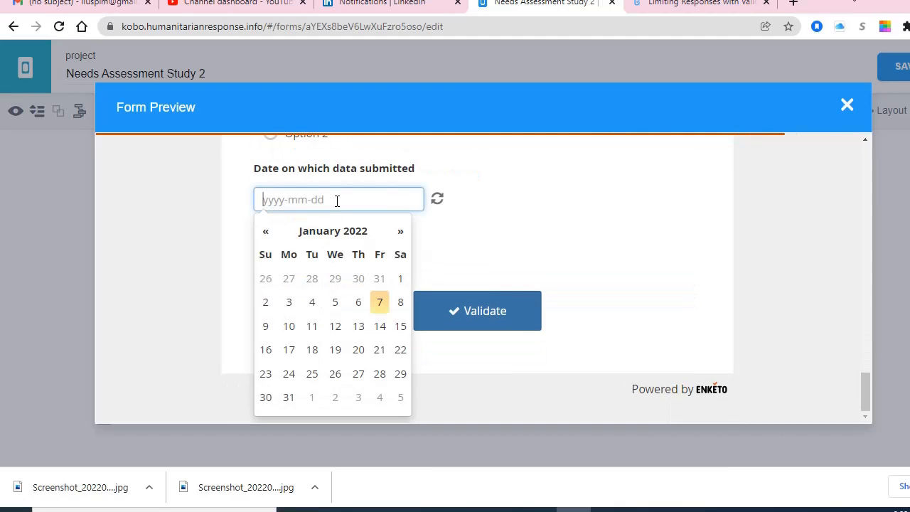
{"action": "left_click", "coordinate": [335, 305]}
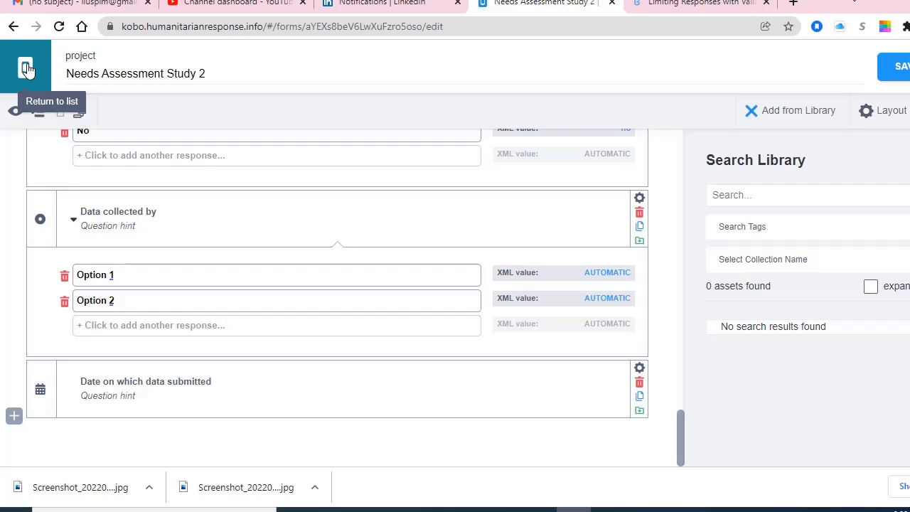
Open the Needs Assessment Study 2 draft from the project list and deploy it.
{"action": "left_click", "coordinate": [25, 69]}
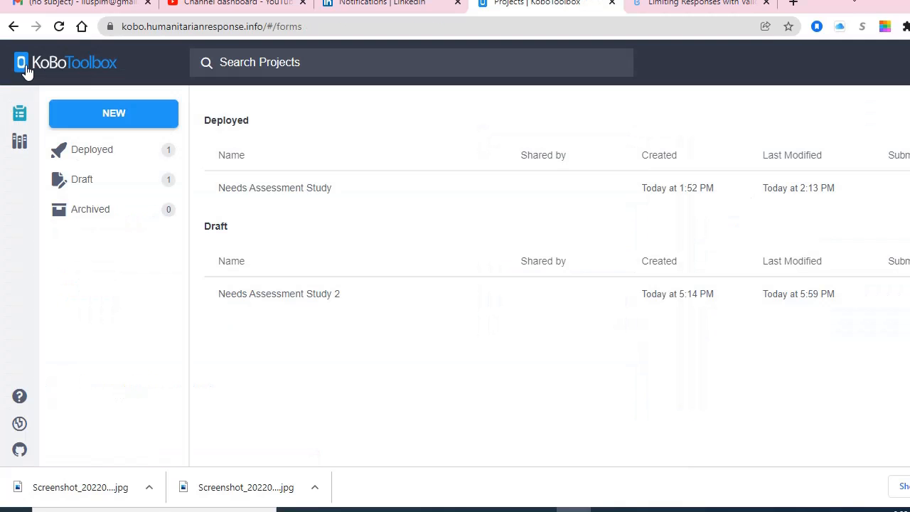
{"action": "left_click", "coordinate": [98, 186]}
{"action": "left_click", "coordinate": [99, 205]}
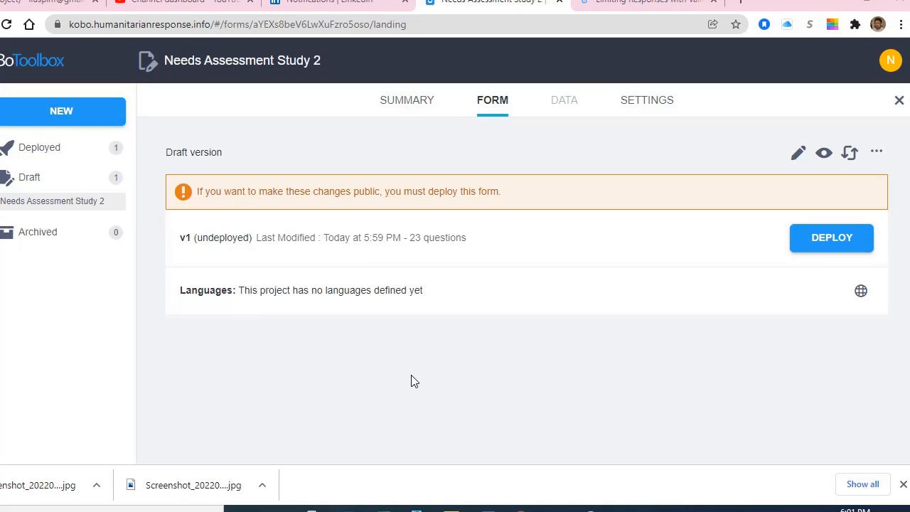
{"action": "left_click", "coordinate": [839, 250]}
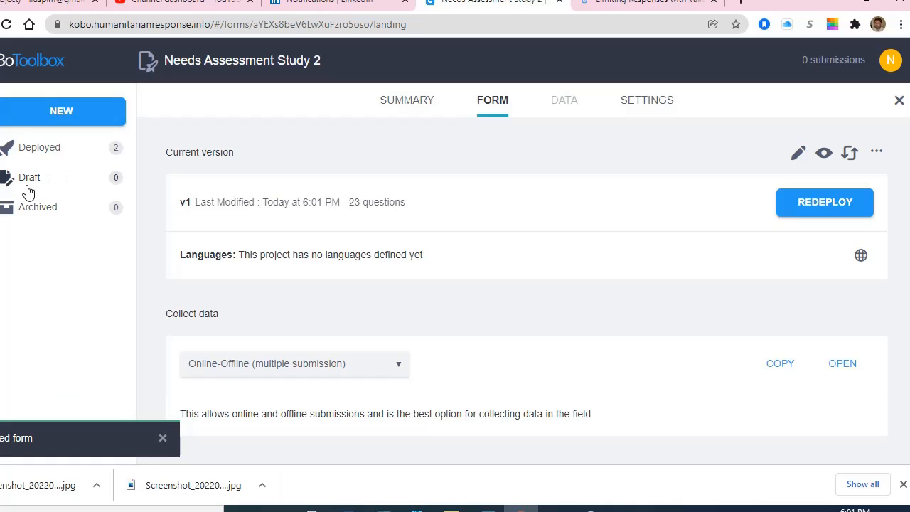
View the deployed Needs Assessment Study project and return to Needs Assessment Study 2.
{"action": "left_click", "coordinate": [50, 153]}
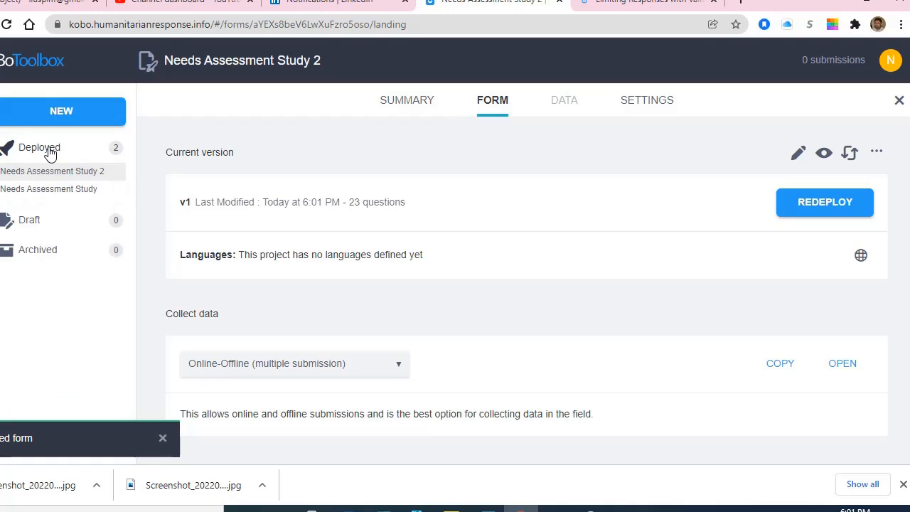
{"action": "left_click", "coordinate": [60, 189]}
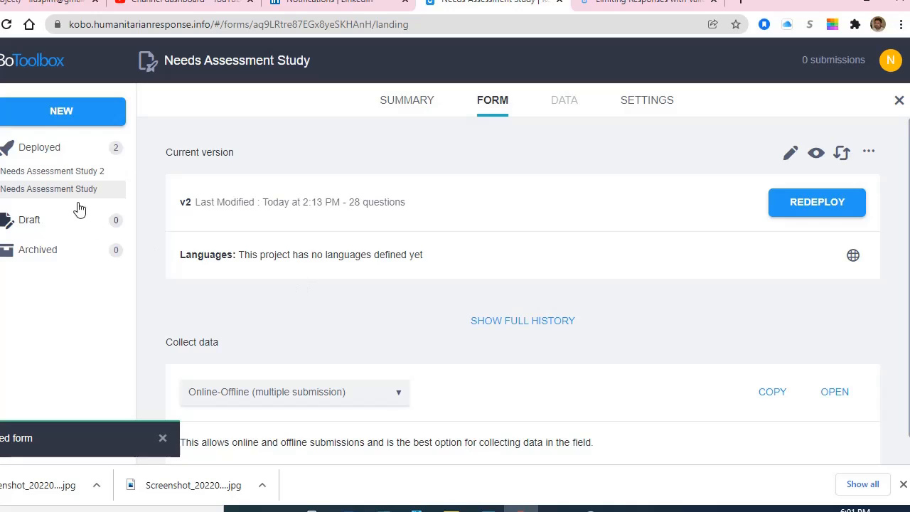
{"action": "left_click", "coordinate": [76, 178]}
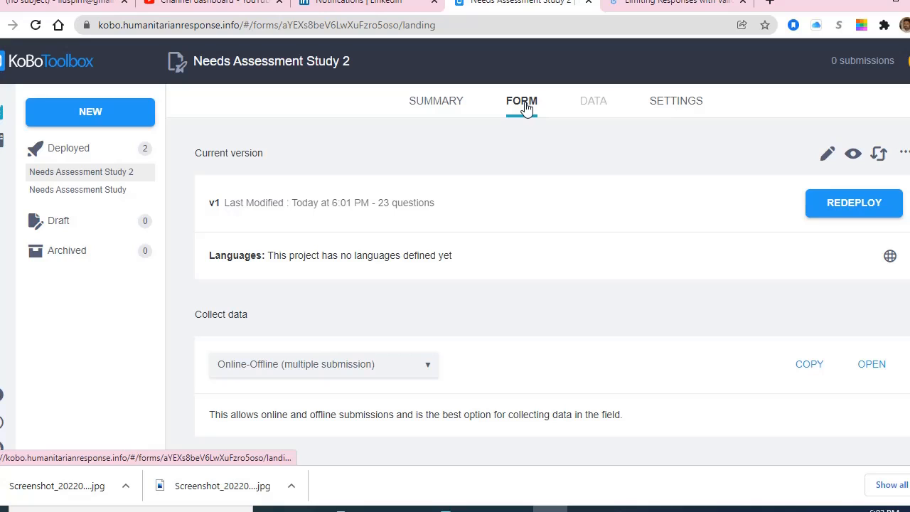
Copy the Online-Offline (multiple submission) form link and paste it below the kobotoolbox.org link in the KOBO Briefer Word document.
{"action": "left_click", "coordinate": [808, 367]}
{"action": "left_click", "coordinate": [515, 508]}
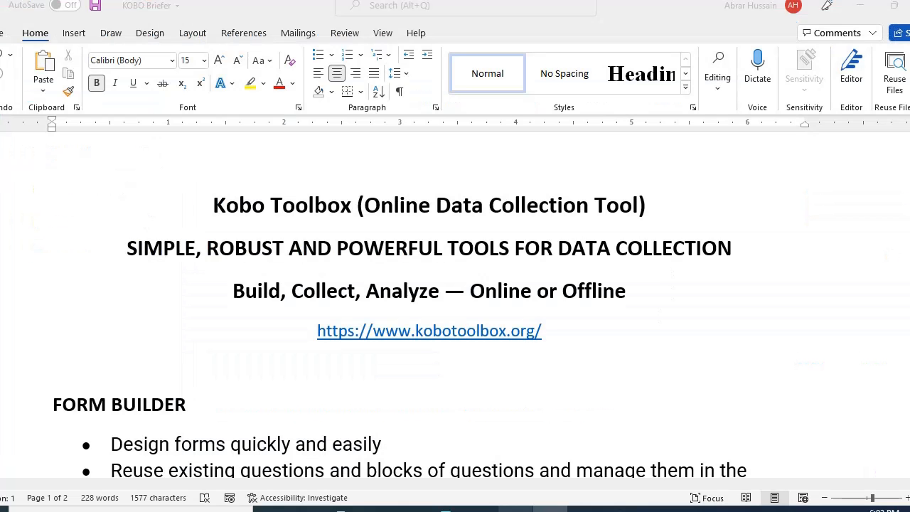
{"action": "left_click", "coordinate": [71, 382]}
{"action": "left_click", "coordinate": [597, 337]}
{"action": "key", "text": "Return"}
{"action": "key", "text": "Return"}
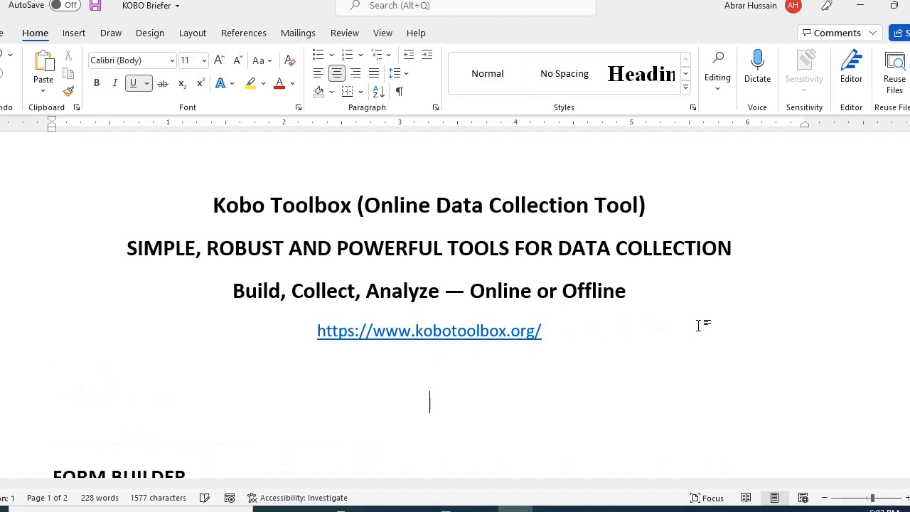
{"action": "key", "text": "ctrl+v"}
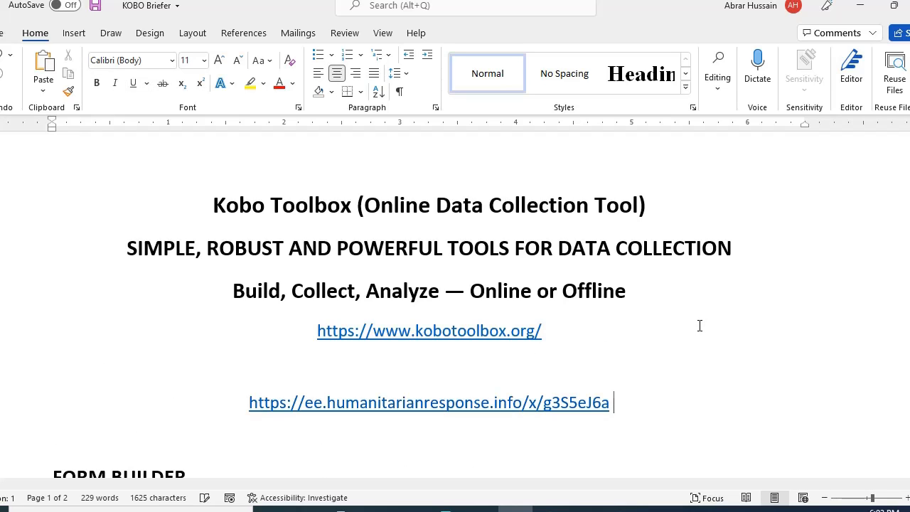
{"action": "scroll", "coordinate": [463, 431], "scroll_direction": "up", "scroll_amount": 2, "text": "ctrl"}
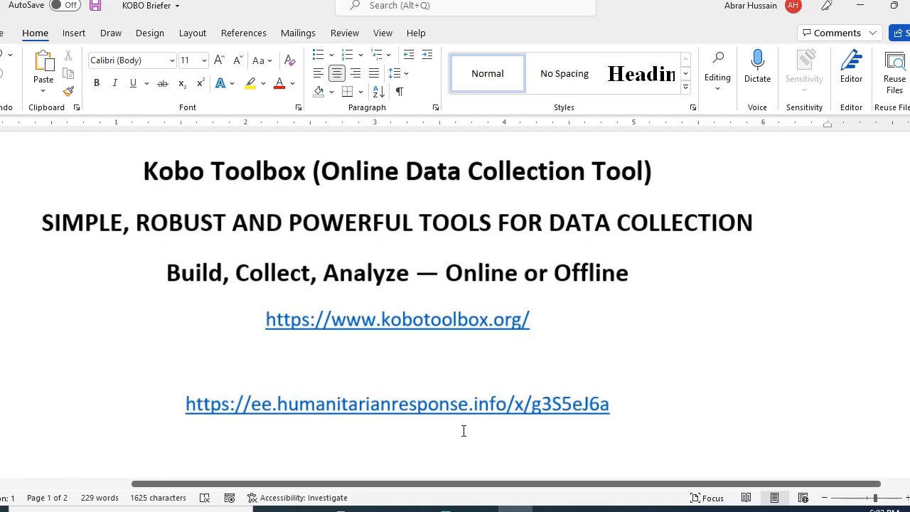
Try replacing ee with kc in the pasted form link, and undo the replacement.
{"action": "left_click_drag", "start_coordinate": [187, 407], "coordinate": [604, 405]}
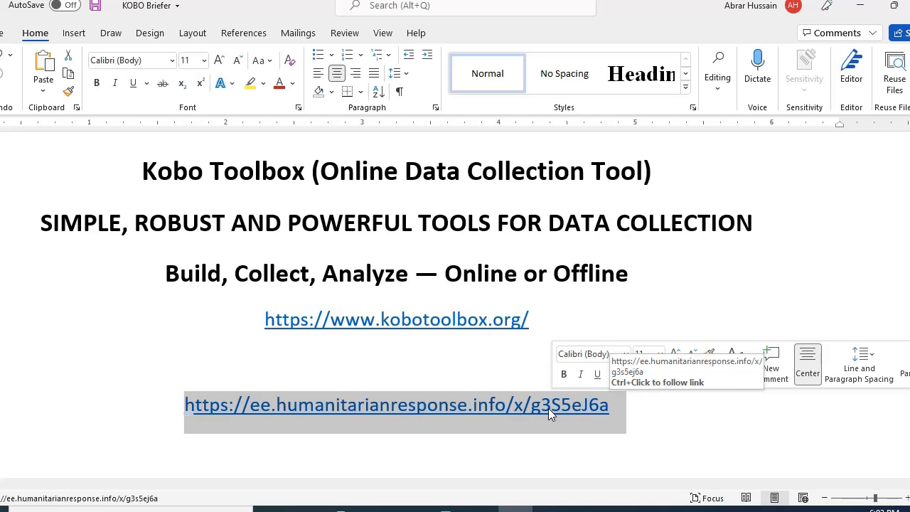
{"action": "left_click", "coordinate": [272, 402]}
{"action": "left_click_drag", "start_coordinate": [272, 402], "coordinate": [250, 403]}
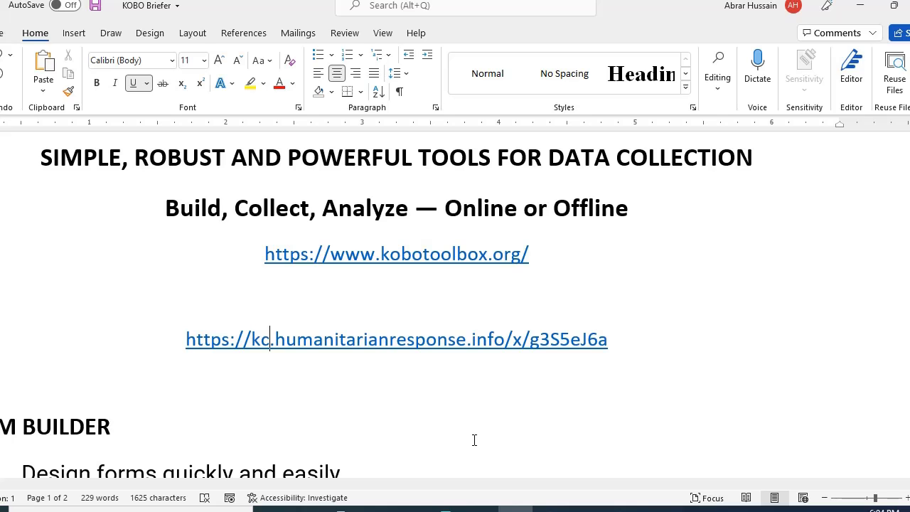
{"action": "key", "text": "ctrl+z"}
Duplicate the pasted form link on a new line directly below it.
{"action": "key", "text": "Up"}
{"action": "key", "text": "Down"}
{"action": "key", "text": "shift+End"}
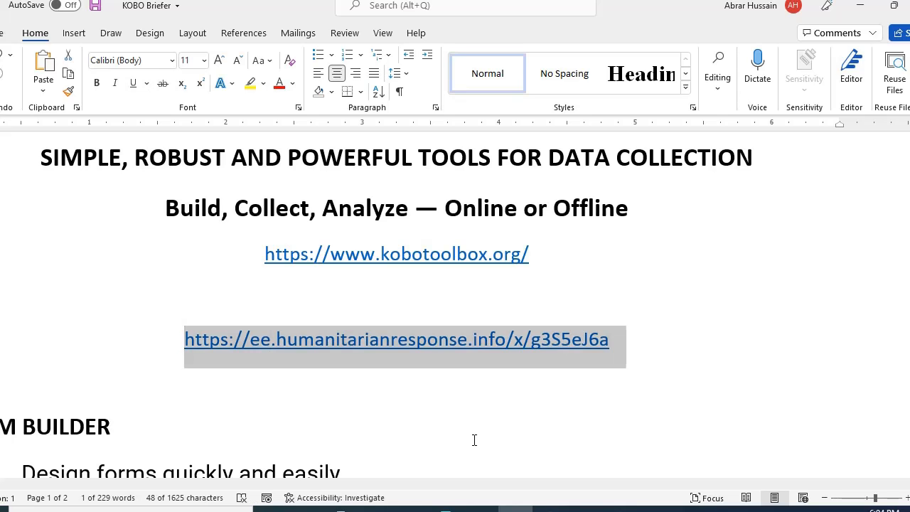
{"action": "key", "text": "End"}
{"action": "key", "text": "Return"}
{"action": "key", "text": "ctrl+v"}
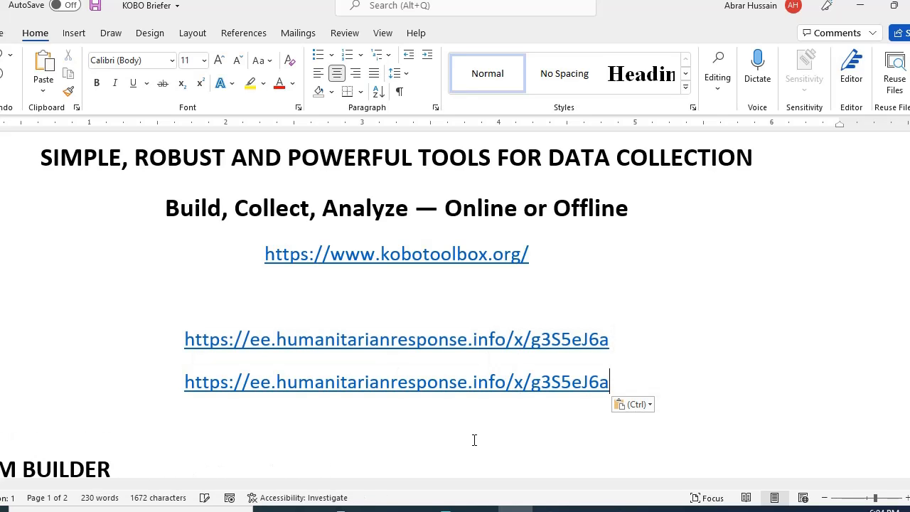
Replace ee with kc at the start of the second humanitarianresponse.info link.
{"action": "key", "text": "Up"}
{"action": "key", "text": "Up"}
{"action": "key", "text": "Right"}
{"action": "key", "text": "Right"}
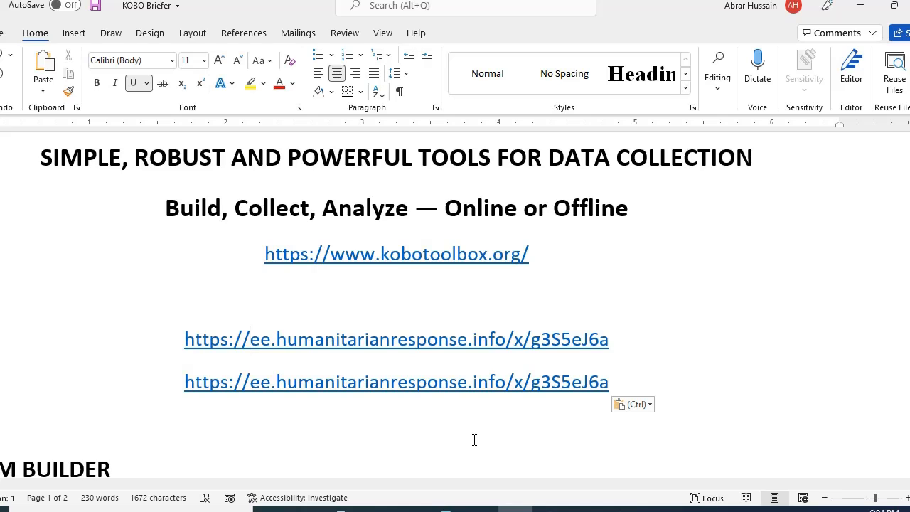
{"action": "key", "text": "Down"}
{"action": "key", "text": "Delete"}
{"action": "key", "text": "Delete"}
{"action": "type", "text": "kc"}
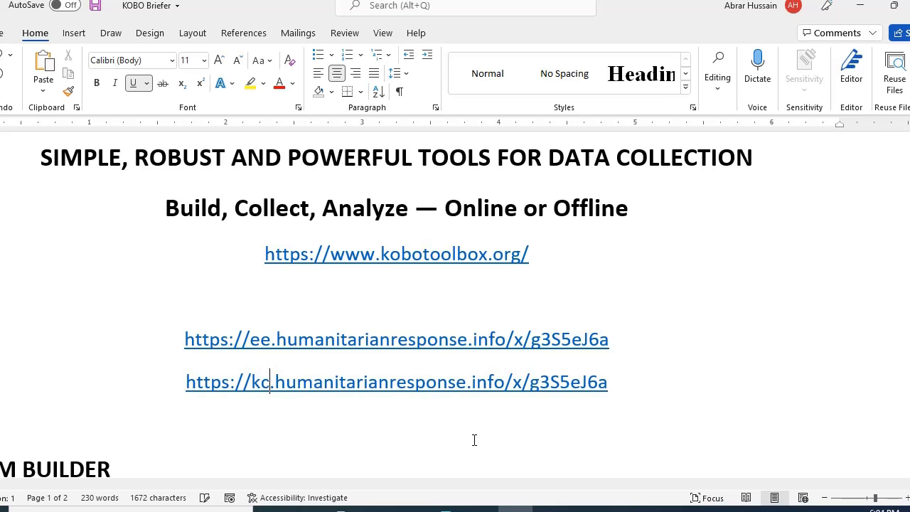
Remove the x/ and form code from the end of the kc.humanitarianresponse.info link, keeping the slash after info.
{"action": "key", "text": "ctrl+Right"}
{"action": "key", "text": "ctrl+Right"}
{"action": "key", "text": "ctrl+Right"}
{"action": "key", "text": "ctrl+Right"}
{"action": "key", "text": "ctrl+Right"}
{"action": "key", "text": "ctrl+shift+Right"}
{"action": "key", "text": "ctrl+shift+Right"}
{"action": "key", "text": "ctrl+shift+Right"}
{"action": "key", "text": "ctrl+shift+Right"}
{"action": "key", "text": "ctrl+shift+Right"}
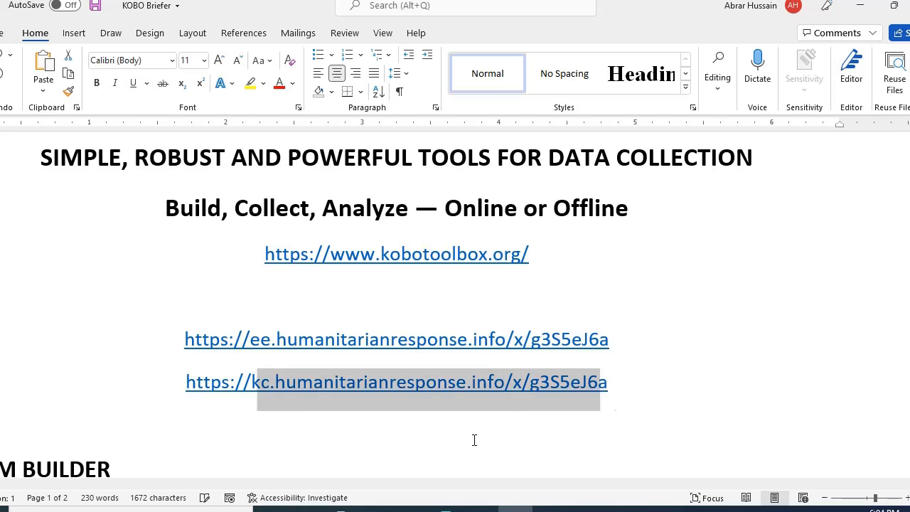
{"action": "key", "text": "ctrl+shift+Left"}
{"action": "key", "text": "Right"}
{"action": "key", "text": "Left"}
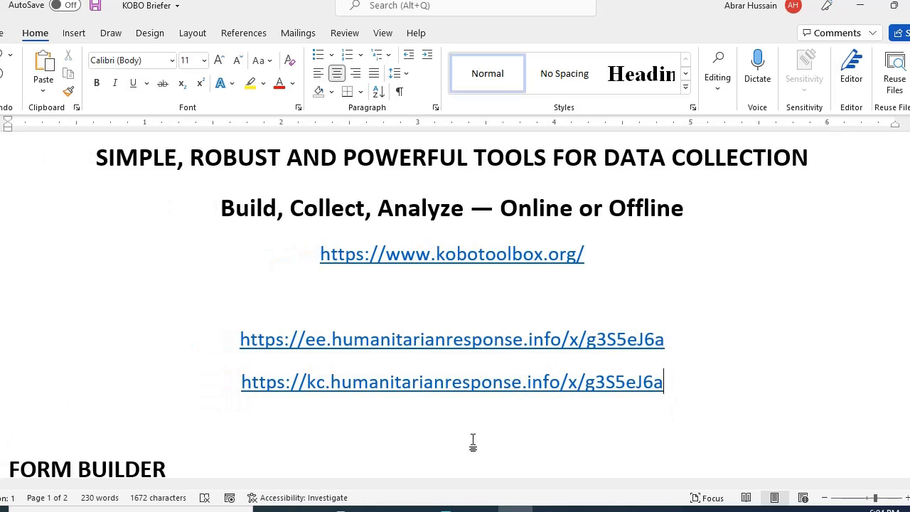
{"action": "key", "text": "ctrl+shift+Left"}
{"action": "key", "text": "ctrl+shift+Left"}
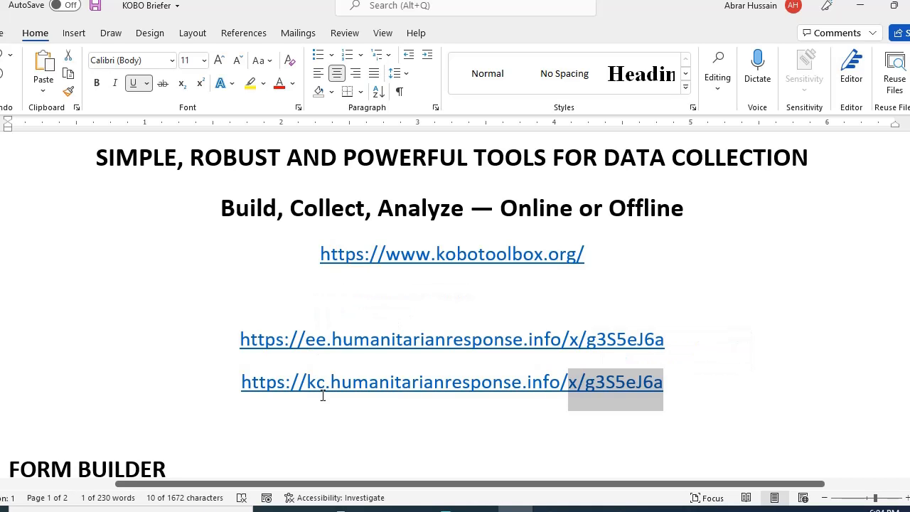
{"action": "key", "text": "BackSpace"}
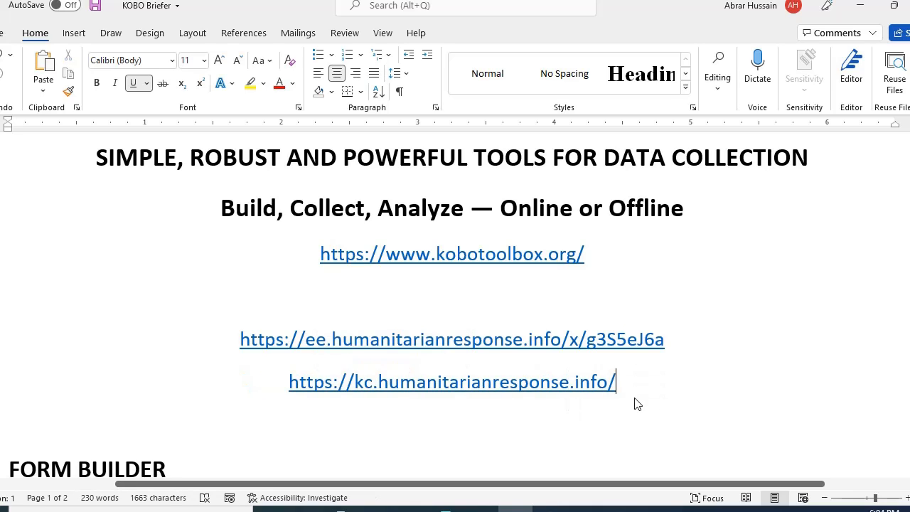
Append needassessment to the end of the kc.humanitarianresponse.info link.
{"action": "type", "text": "ne"}
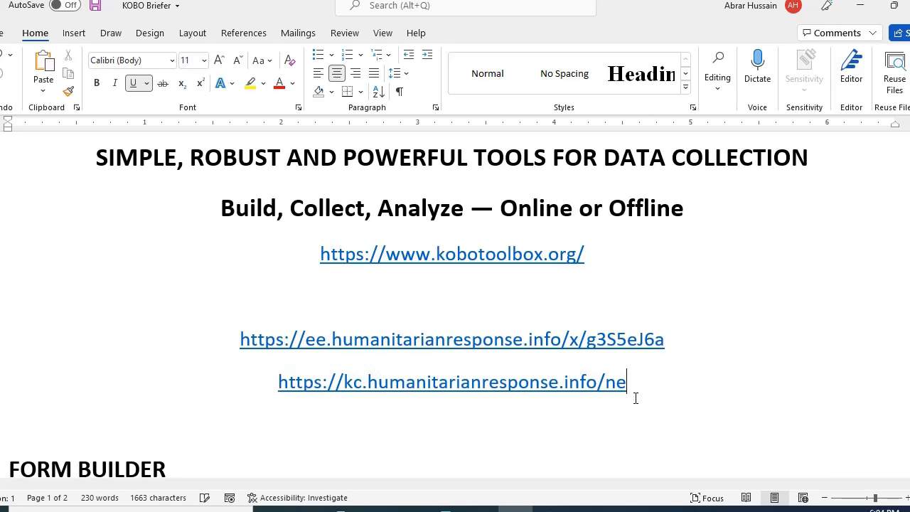
{"action": "type", "text": "edassessm"}
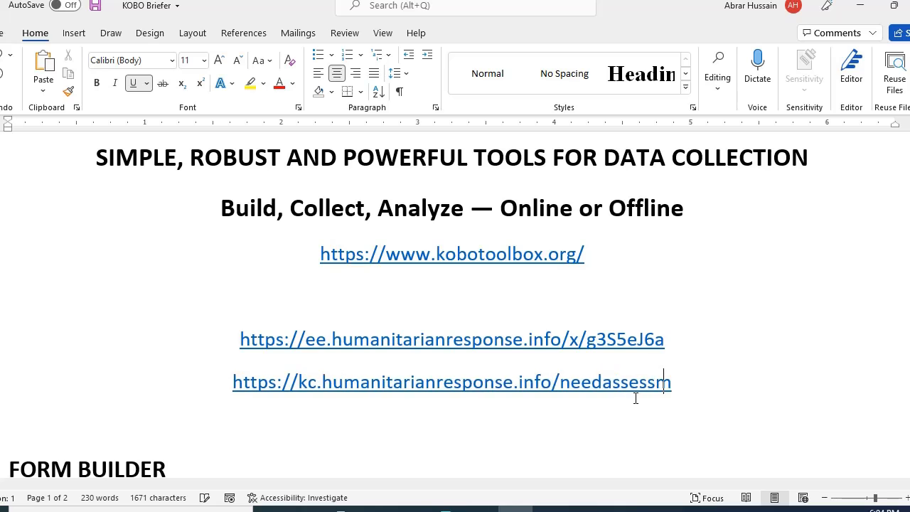
{"action": "type", "text": "ent"}
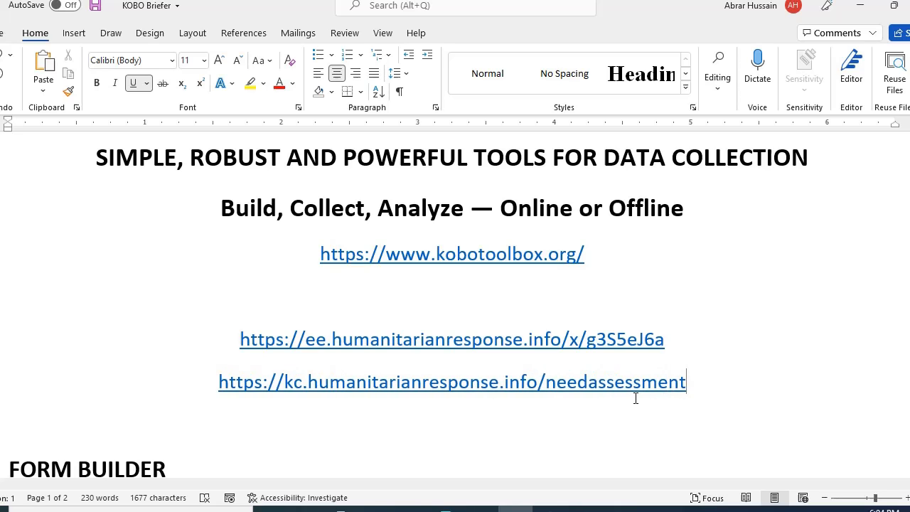